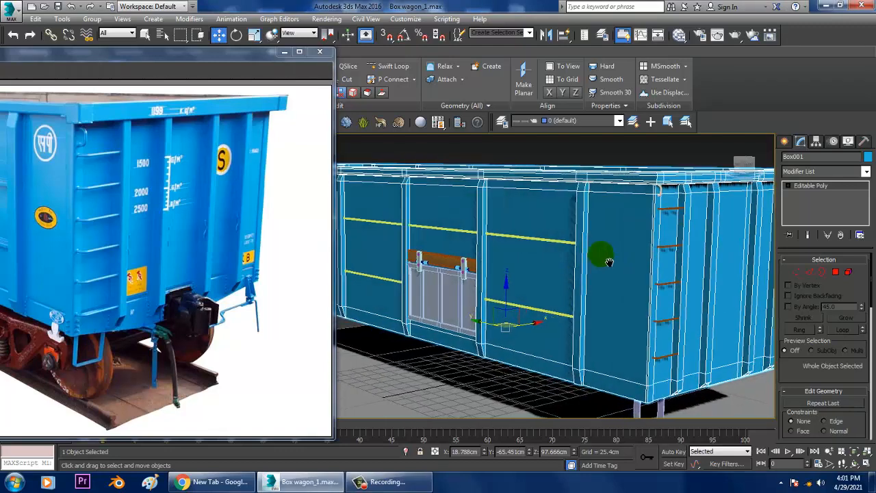
# Examine the side door and underframe details in the wagon reference photo and compare them with the model
pyautogui.scroll(-5, 607, 261)
pyautogui.scroll(4, 513, 280)
pyautogui.keyDown('alt'); pyautogui.moveTo(513, 280); pyautogui.dragTo(575, 282, button='middle'); pyautogui.keyUp('alt')
pyautogui.moveTo(142, 52); pyautogui.dragTo(396, 46)
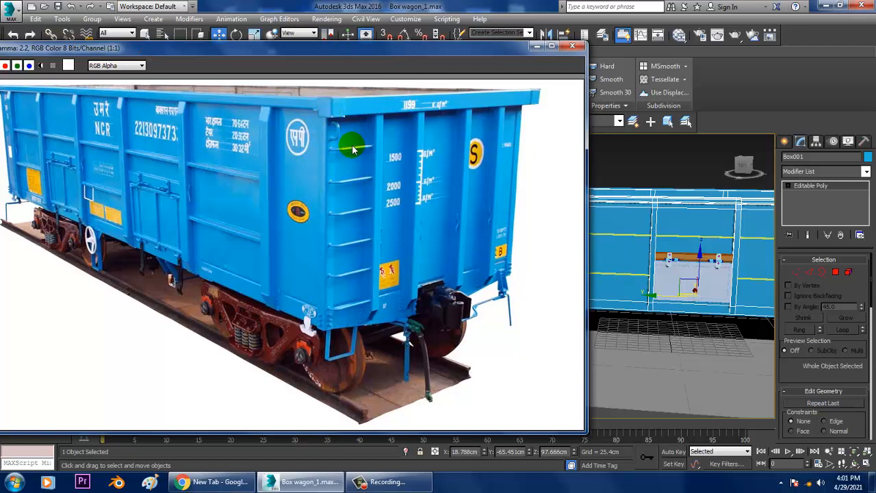
pyautogui.moveTo(698, 214); pyautogui.dragTo(683, 207, button='middle')
pyautogui.moveTo(420, 50); pyautogui.dragTo(385, 46)
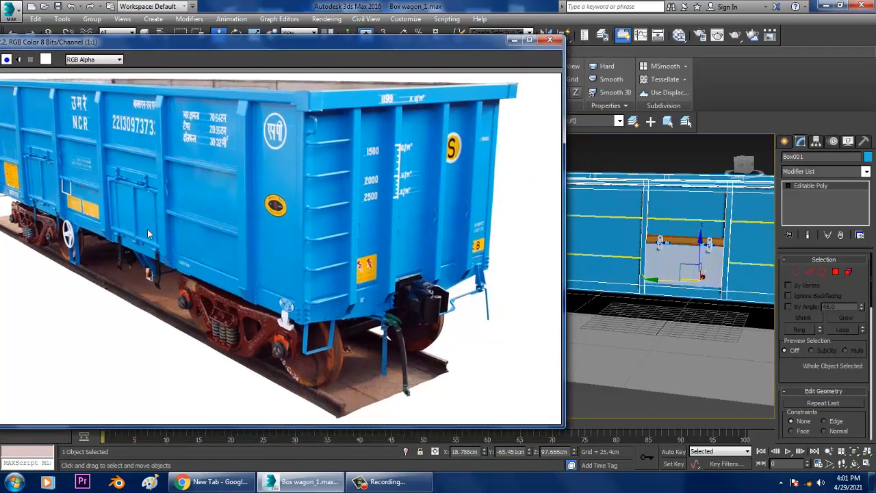
pyautogui.scroll(2, 147, 230)
pyautogui.scroll(-1, 192, 277)
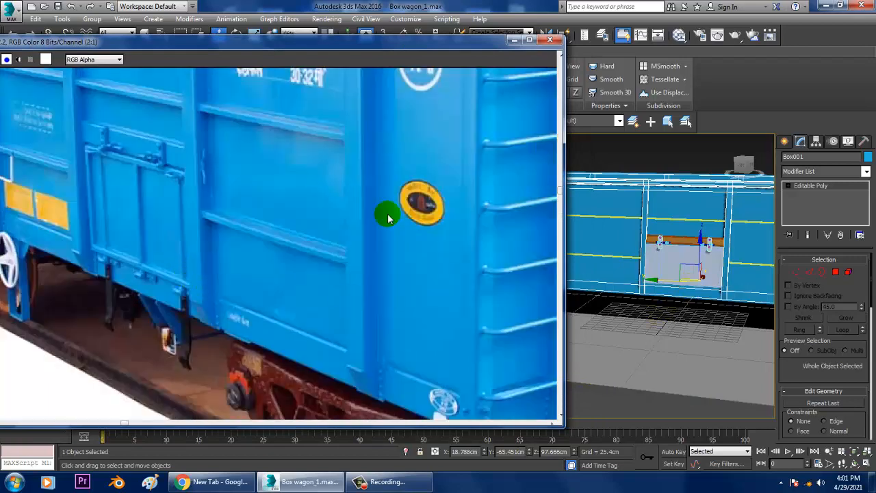
pyautogui.moveTo(99, 41); pyautogui.dragTo(92, 0)
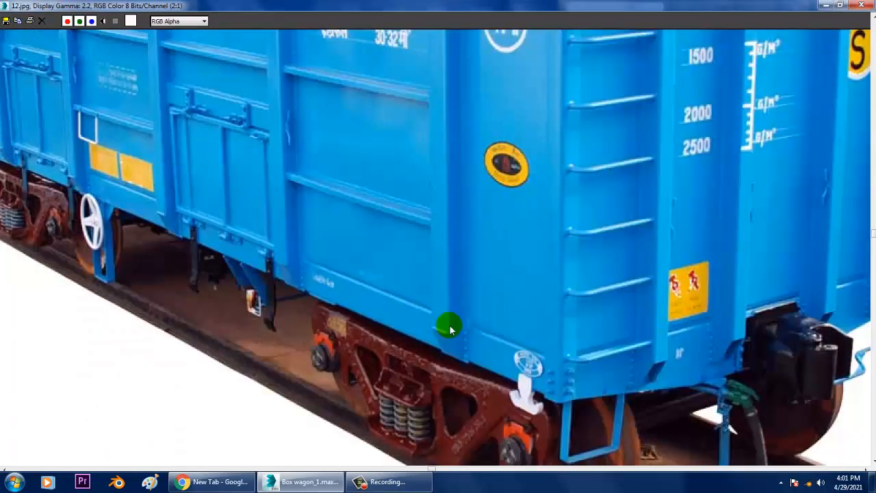
pyautogui.click(840, 5)
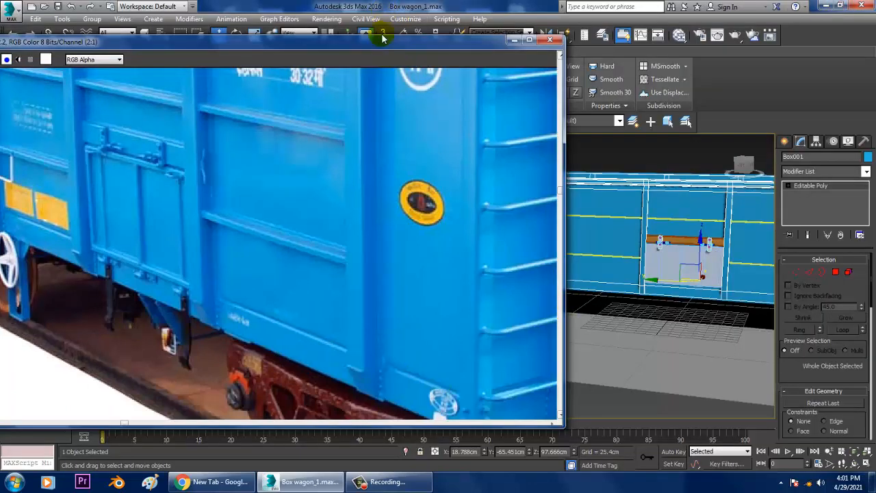
pyautogui.moveTo(382, 38); pyautogui.dragTo(312, 23)
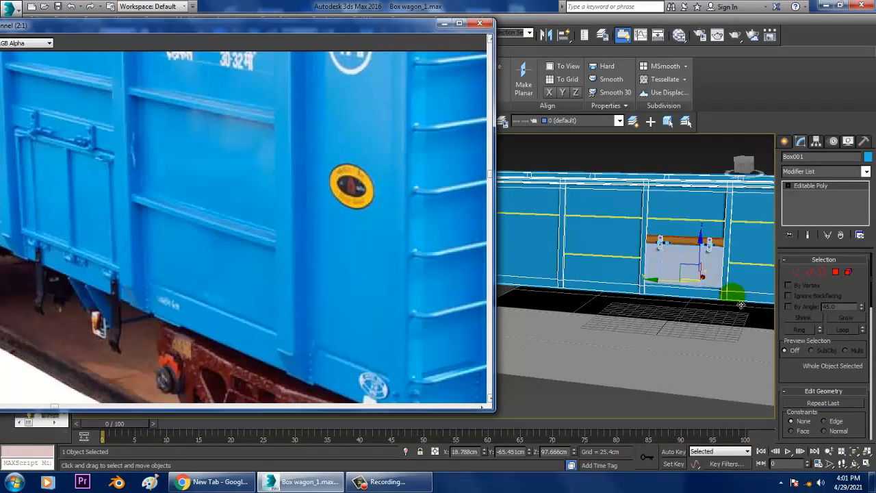
# Copy the orange beam above the side door down to the wagon's lower edge beneath the door
pyautogui.scroll(8, 741, 305)
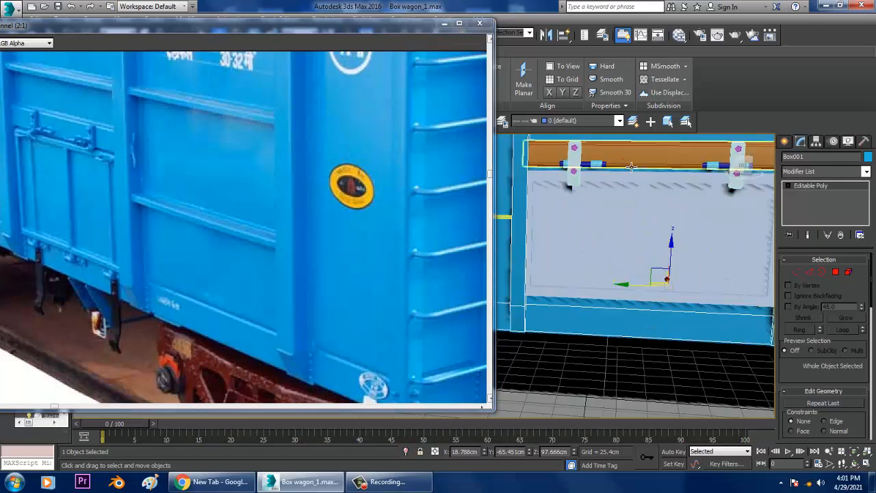
pyautogui.click(631, 167)
pyautogui.scroll(-3, 631, 169)
pyautogui.moveTo(630, 186); pyautogui.dragTo(630, 223, button='middle')
pyautogui.moveTo(631, 163)
pyautogui.keyDown('shift'); pyautogui.mouseDown()
pyautogui.moveTo(654, 254)
pyautogui.moveTo(645, 267)
pyautogui.moveTo(661, 279)
pyautogui.moveTo(652, 268)
pyautogui.mouseUp(); pyautogui.keyUp('shift')
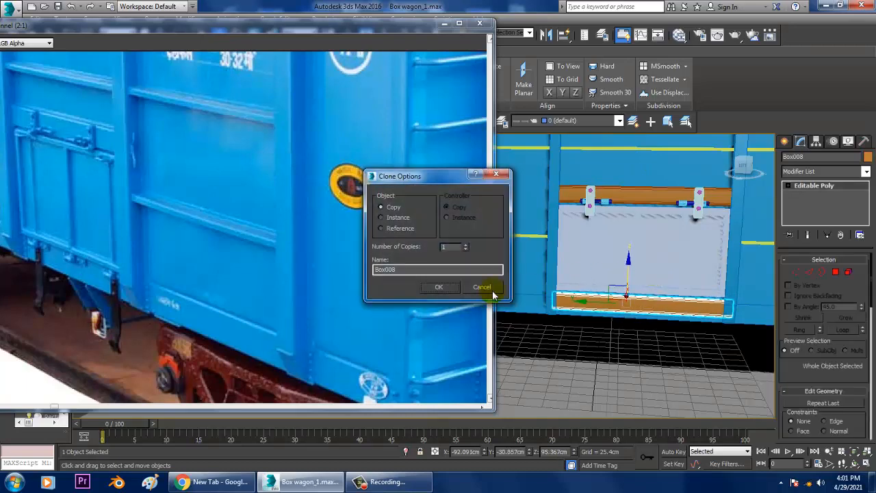
pyautogui.click(436, 287)
# Shorten the copied beam from both ends by moving its end vertices inward beneath the door
pyautogui.press('1')
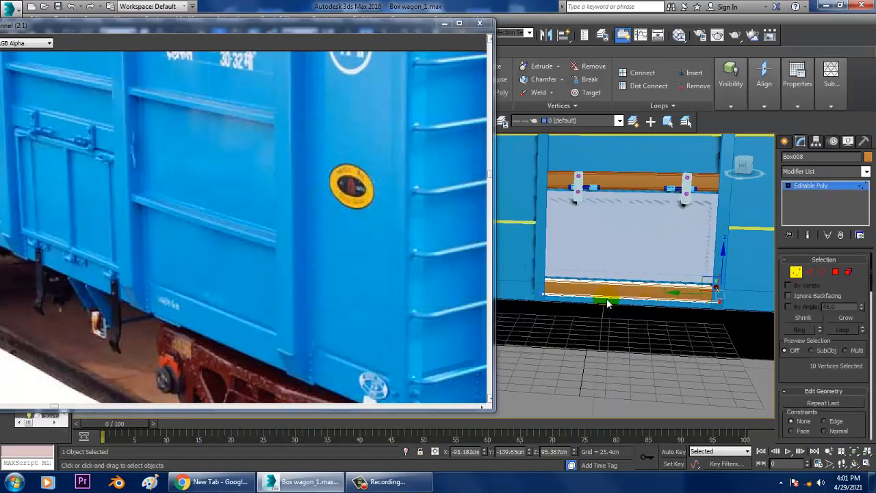
pyautogui.moveTo(533, 265); pyautogui.dragTo(597, 329)
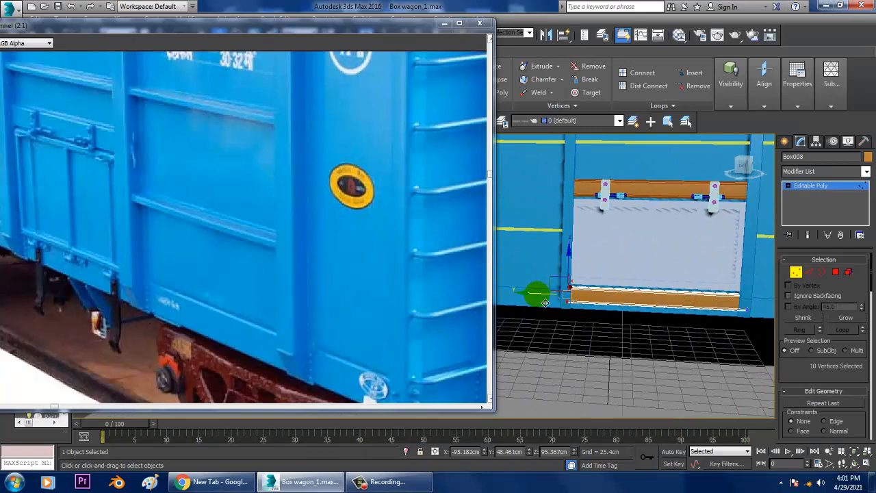
pyautogui.press('F3')
pyautogui.press('F3')
pyautogui.moveTo(579, 305); pyautogui.dragTo(574, 296)
pyautogui.moveTo(813, 367); pyautogui.dragTo(808, 363)
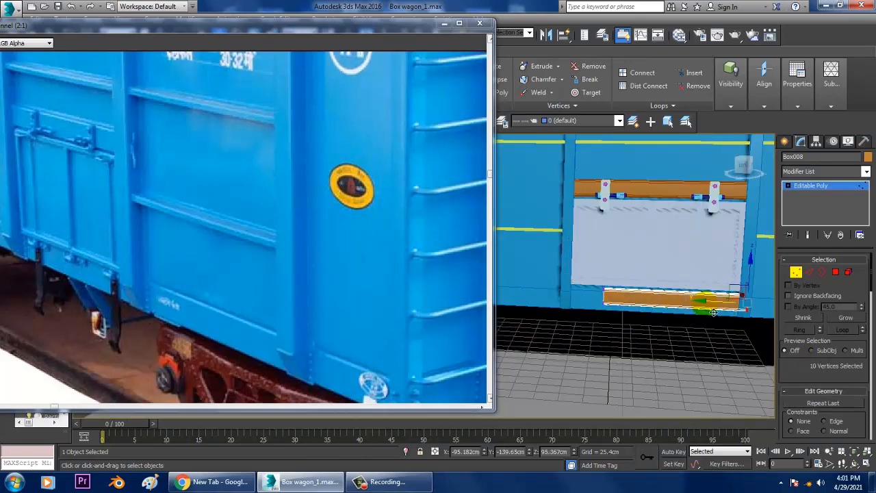
pyautogui.moveTo(714, 312); pyautogui.dragTo(675, 310)
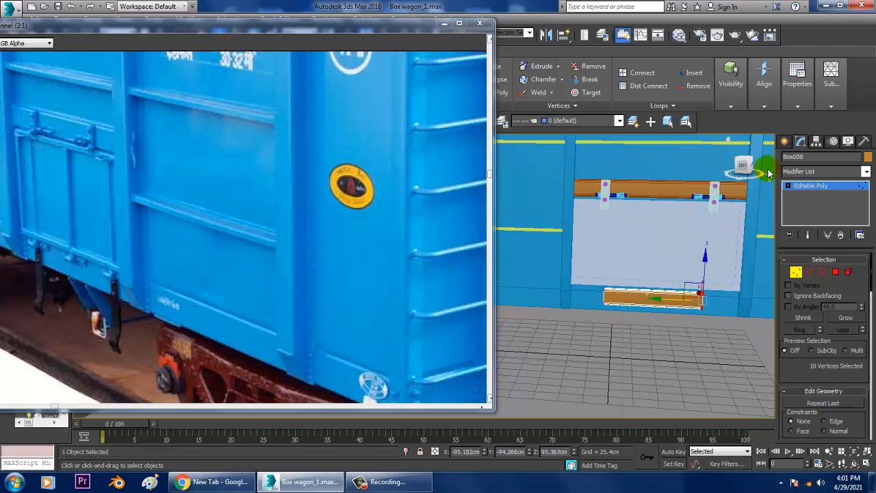
pyautogui.click(816, 188)
# Draw a bracket line in the front view, about 46 cm down from the lower beam, with an outward kink about 11 cm long that returns inward
pyautogui.hotkey('alt', 'w')
pyautogui.moveTo(667, 227); pyautogui.dragTo(827, 102, button='middle')
pyautogui.hotkey('alt', 'w')
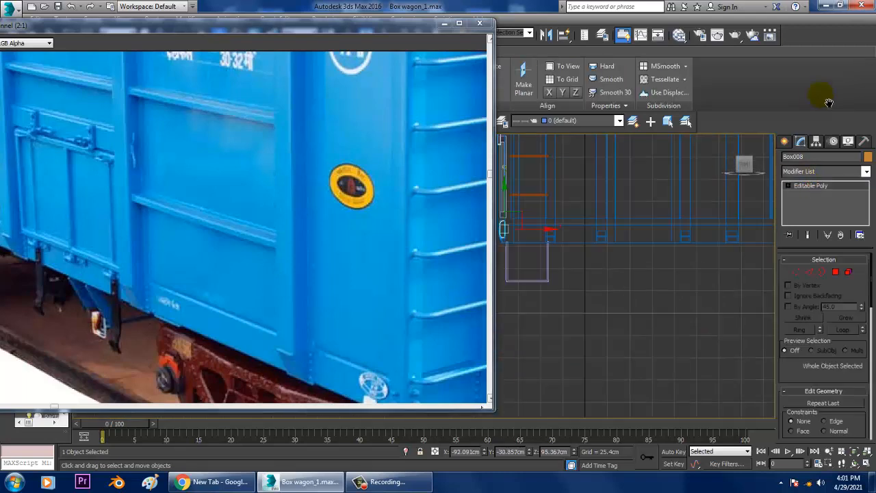
pyautogui.moveTo(621, 232)
pyautogui.mouseDown(button='middle')
pyautogui.moveTo(656, 226)
pyautogui.moveTo(637, 252)
pyautogui.moveTo(649, 226)
pyautogui.mouseUp(button='middle')
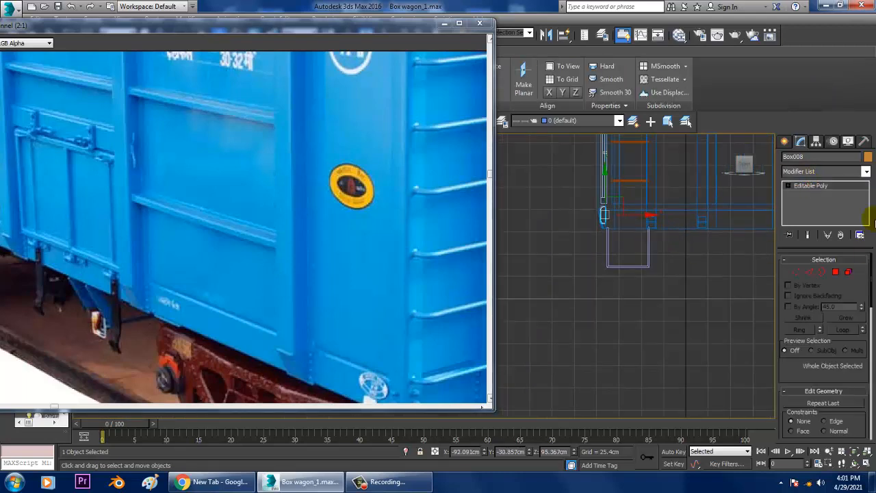
pyautogui.click(785, 141)
pyautogui.click(802, 158)
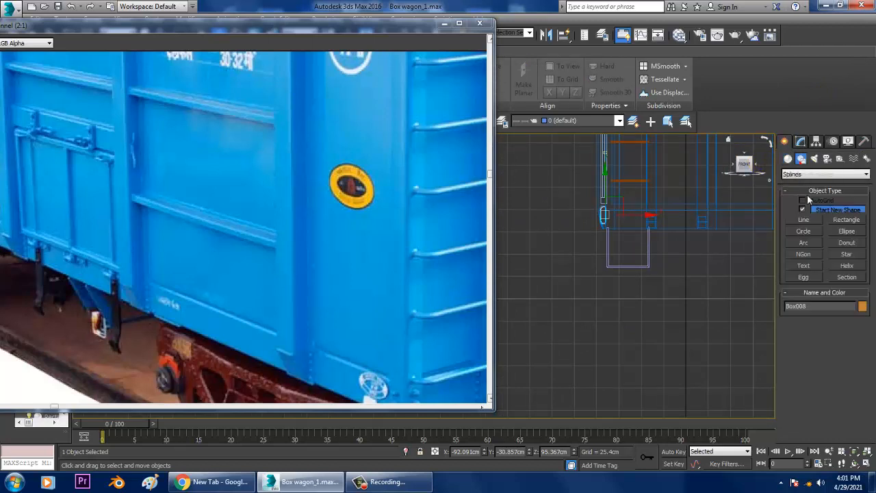
pyautogui.click(808, 220)
pyautogui.moveTo(681, 233); pyautogui.dragTo(702, 211, button='middle')
pyautogui.scroll(3, 670, 214)
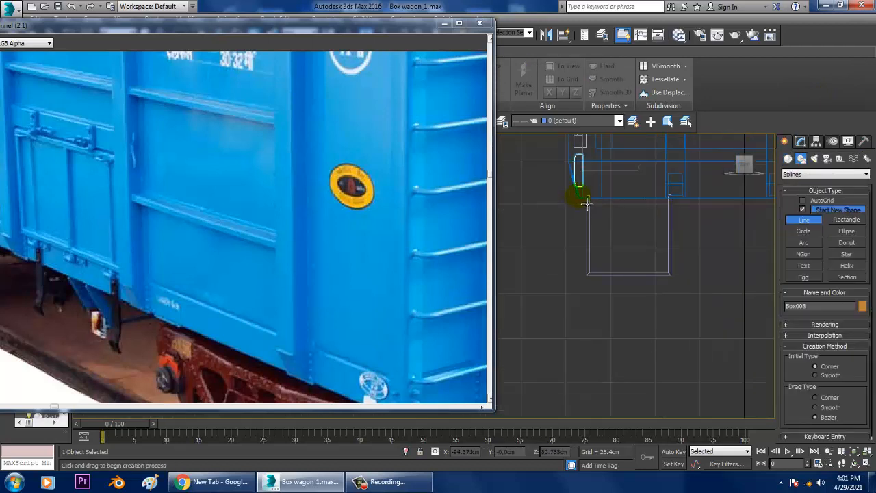
pyautogui.click(585, 169)
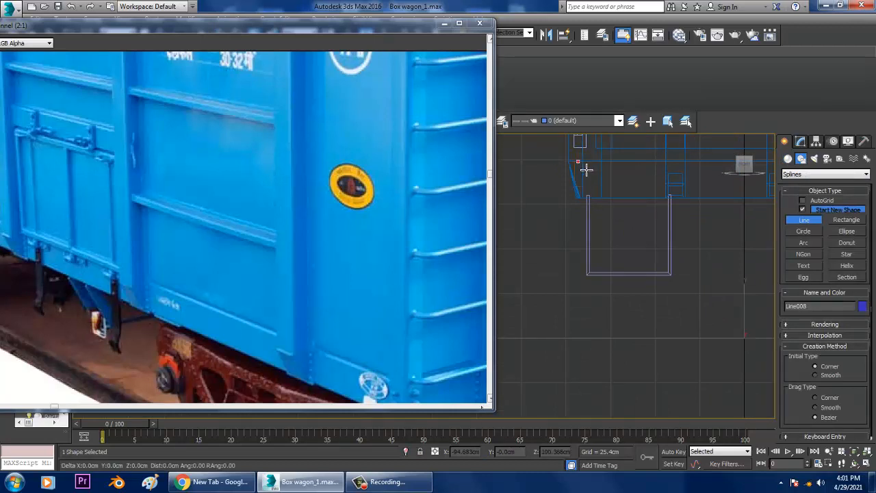
pyautogui.click(591, 250)
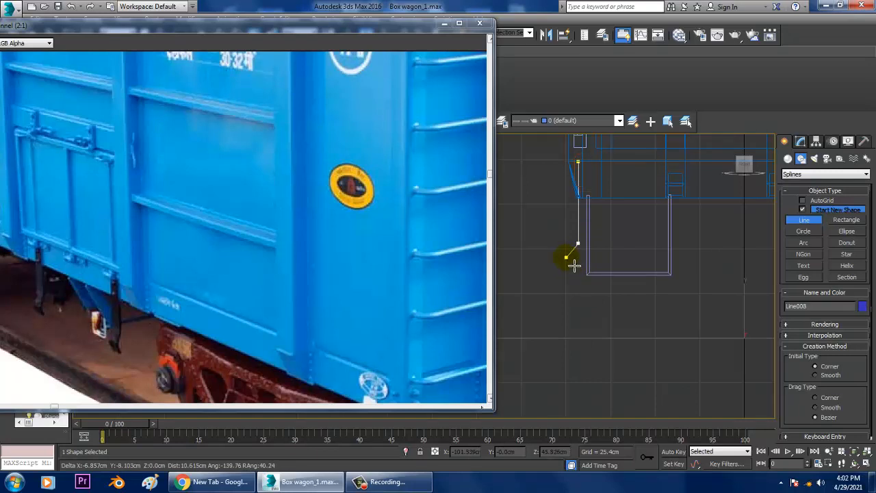
pyautogui.click(571, 263)
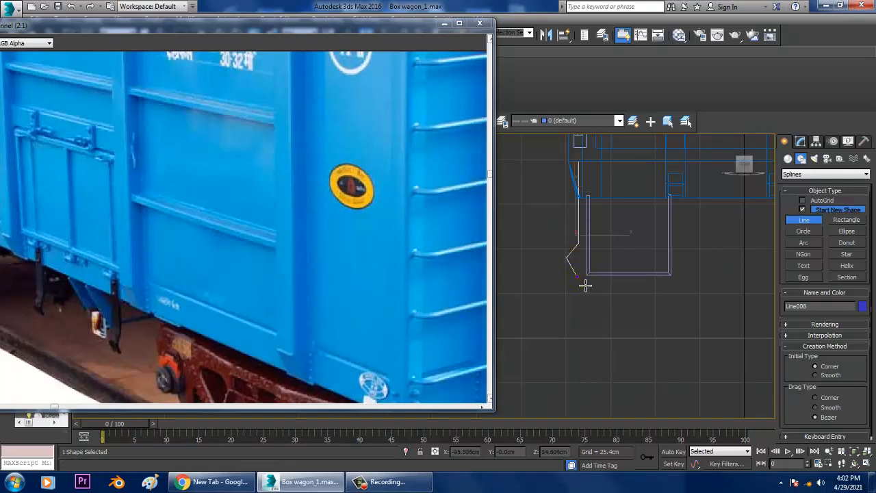
pyautogui.rightClick(585, 284)
# Fillet the outermost kink vertex of the bracket line by about 7.7 cm
pyautogui.moveTo(299, 308); pyautogui.dragTo(275, 208, button='middle')
pyautogui.moveTo(299, 308); pyautogui.dragTo(338, 327, button='middle')
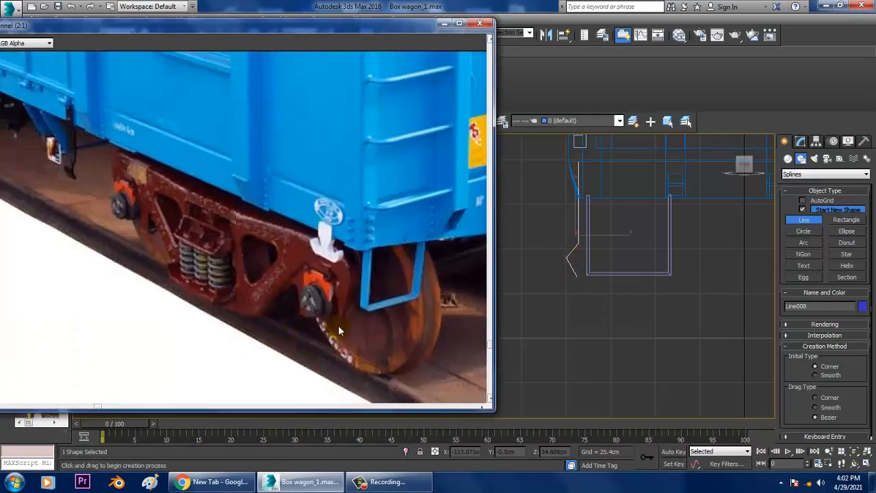
pyautogui.moveTo(665, 244); pyautogui.dragTo(671, 254, button='middle')
pyautogui.rightClick(669, 255)
pyautogui.moveTo(612, 255); pyautogui.dragTo(643, 254, button='middle')
pyautogui.scroll(2, 642, 255)
pyautogui.press('1')
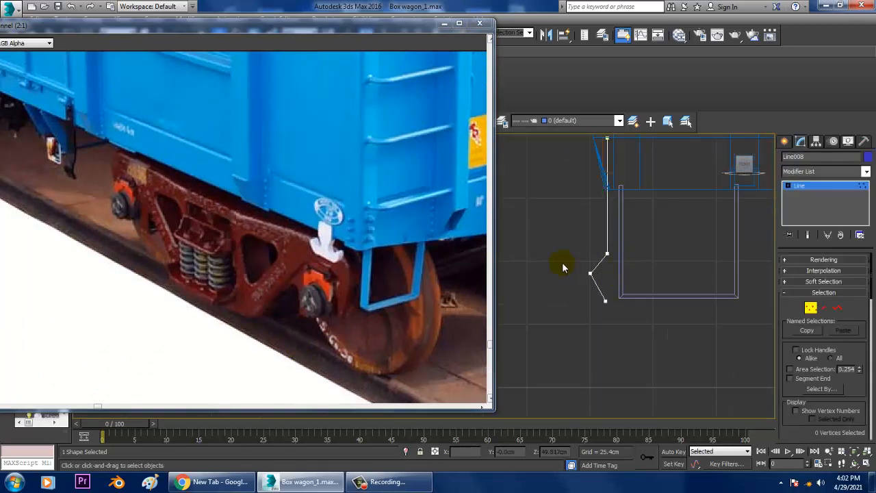
pyautogui.moveTo(566, 260); pyautogui.dragTo(606, 296)
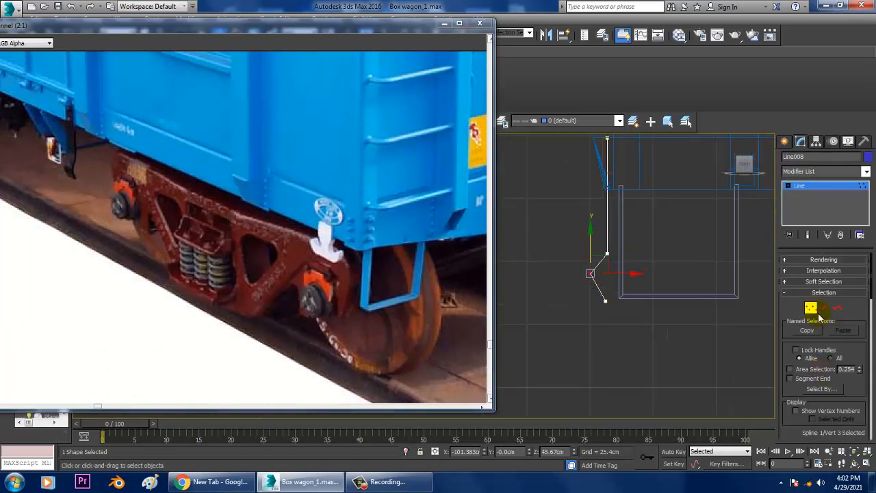
pyautogui.scroll(-5, 806, 426)
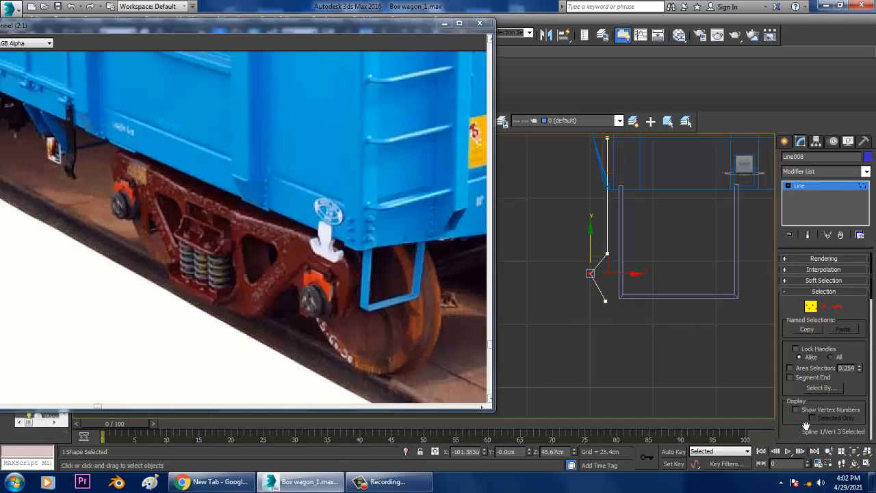
pyautogui.click(802, 394)
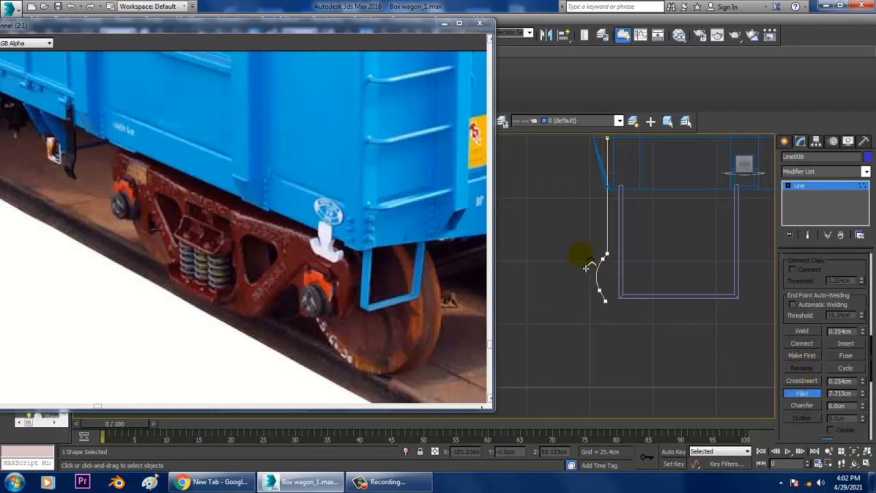
pyautogui.click(807, 186)
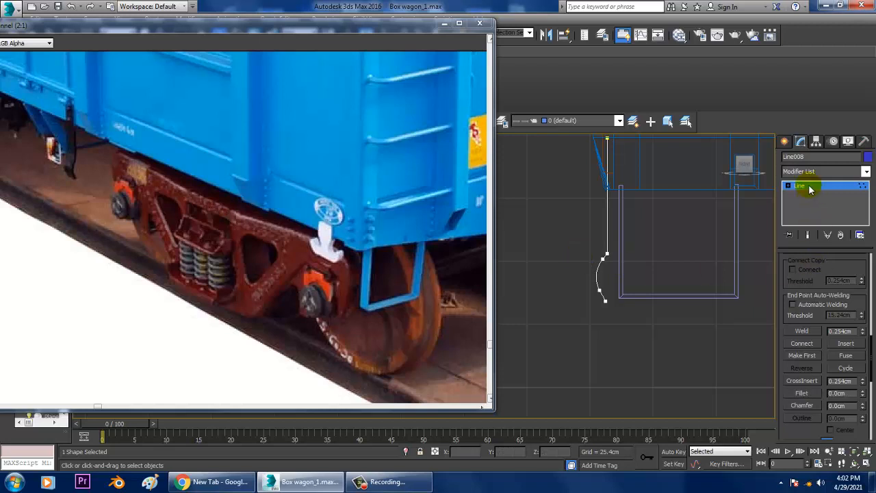
# Enable the bracket line's thickness in the viewport with a rectangular section 15.24 cm long and 2.083 cm wide
pyautogui.moveTo(819, 262); pyautogui.dragTo(847, 402)
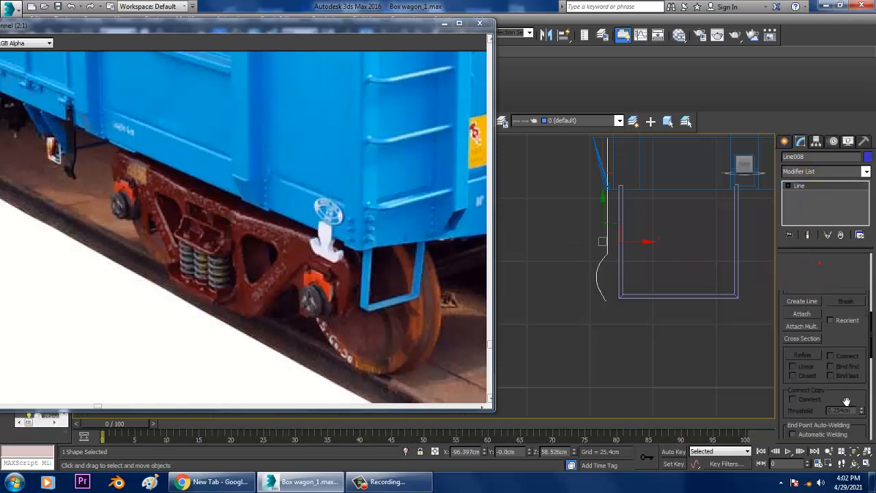
pyautogui.scroll(5, 796, 316)
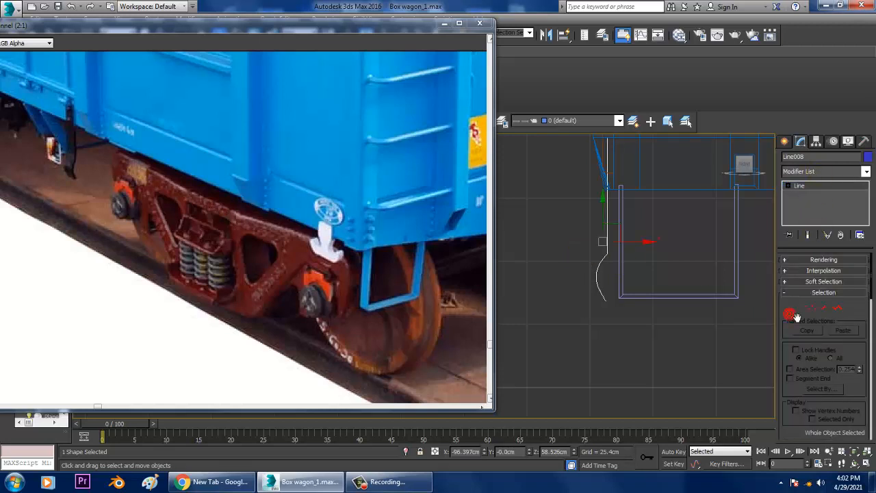
pyautogui.click(794, 261)
pyautogui.click(788, 276)
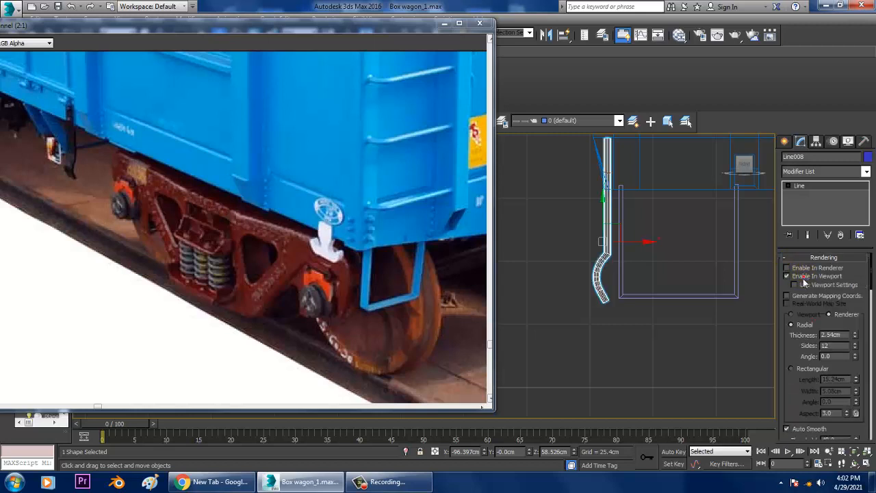
pyautogui.click(809, 369)
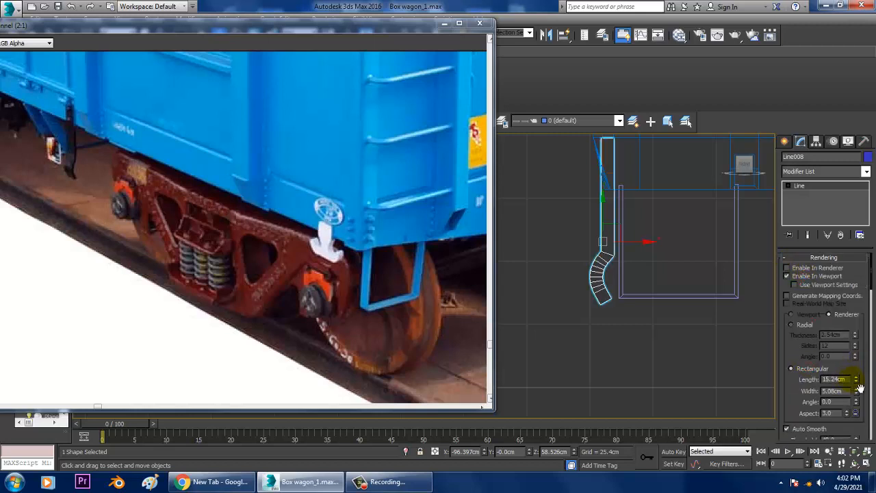
pyautogui.moveTo(858, 397); pyautogui.dragTo(19, 432)
# Lengthen the bracket strip in the perspective view by lowering its bottom vertices about 23.6 cm
pyautogui.hotkey('alt', 'w')
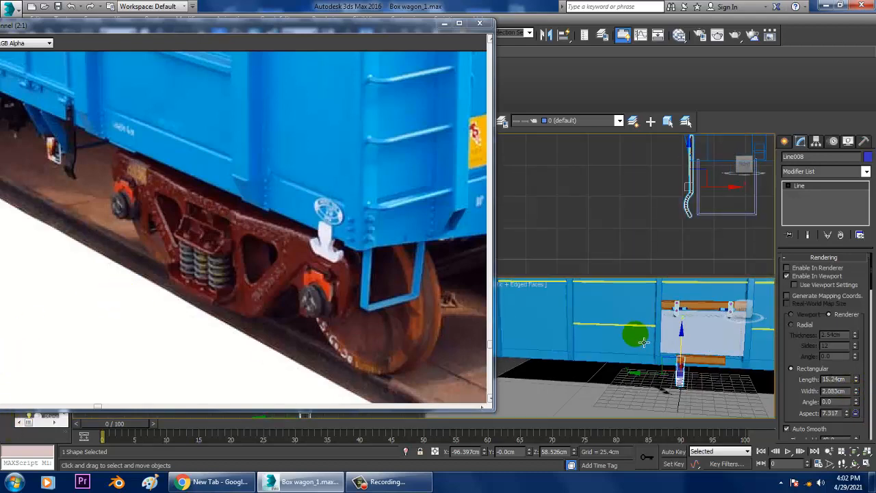
pyautogui.hotkey('alt', 'w')
pyautogui.scroll(5, 643, 330)
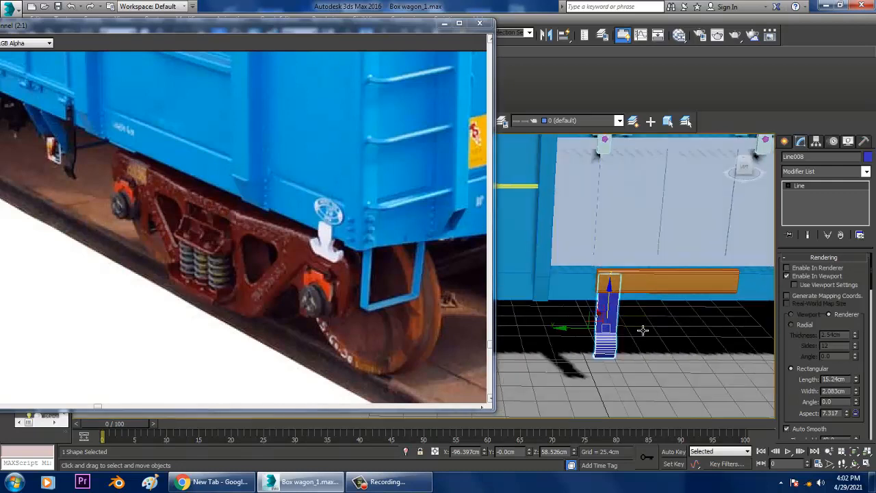
pyautogui.scroll(1, 589, 319)
pyautogui.moveTo(588, 319); pyautogui.dragTo(608, 266, button='middle')
pyautogui.press('1')
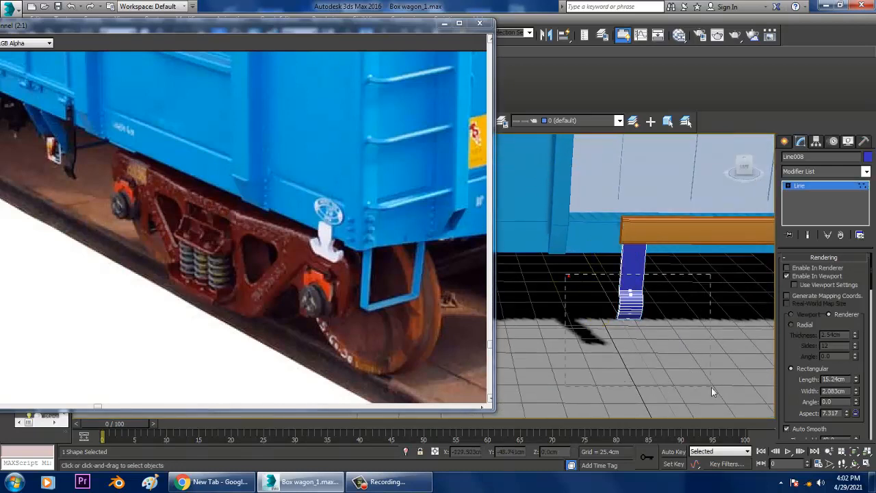
pyautogui.moveTo(712, 391); pyautogui.dragTo(712, 390)
pyautogui.moveTo(634, 265); pyautogui.dragTo(649, 301)
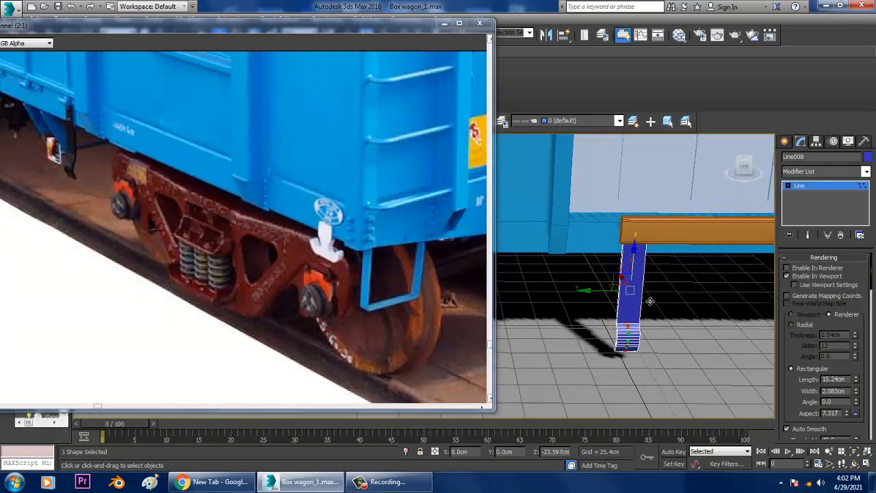
pyautogui.scroll(-6, 650, 301)
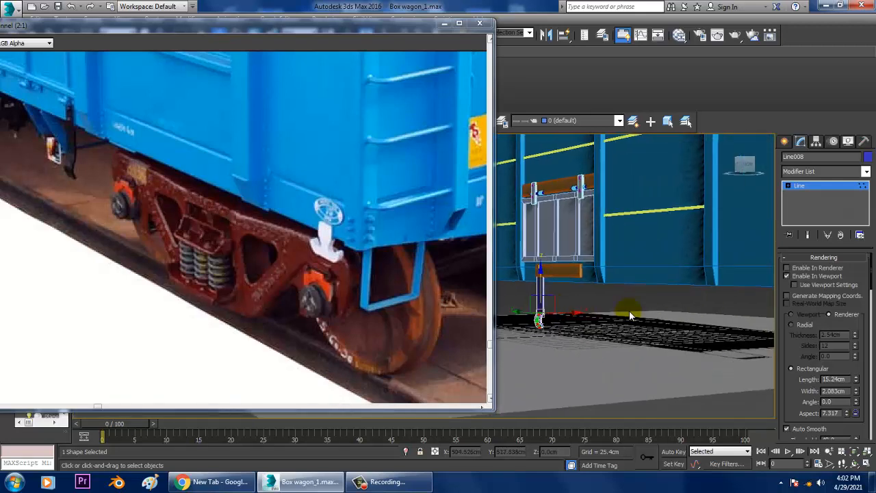
pyautogui.scroll(6, 640, 321)
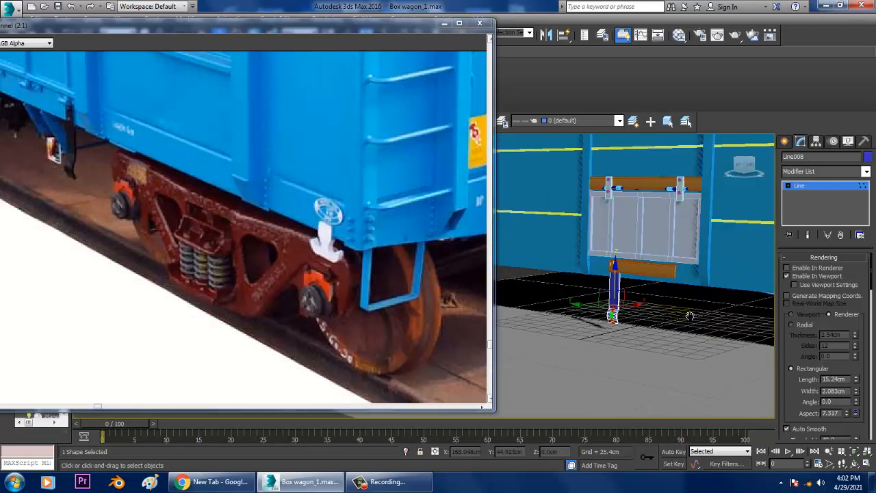
# Set the bracket strip's rectangular section to 9.601 cm long and 1.219 cm wide
pyautogui.moveTo(856, 381); pyautogui.dragTo(14, 417)
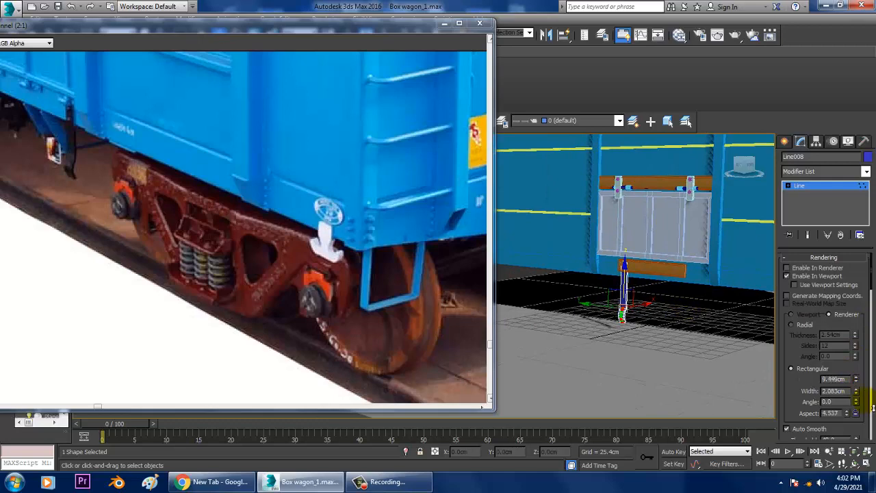
pyautogui.moveTo(873, 408); pyautogui.dragTo(874, 407)
pyautogui.press('z')
pyautogui.scroll(2, 646, 264)
pyautogui.moveTo(646, 264); pyautogui.dragTo(668, 262, button='middle')
pyautogui.click(819, 184)
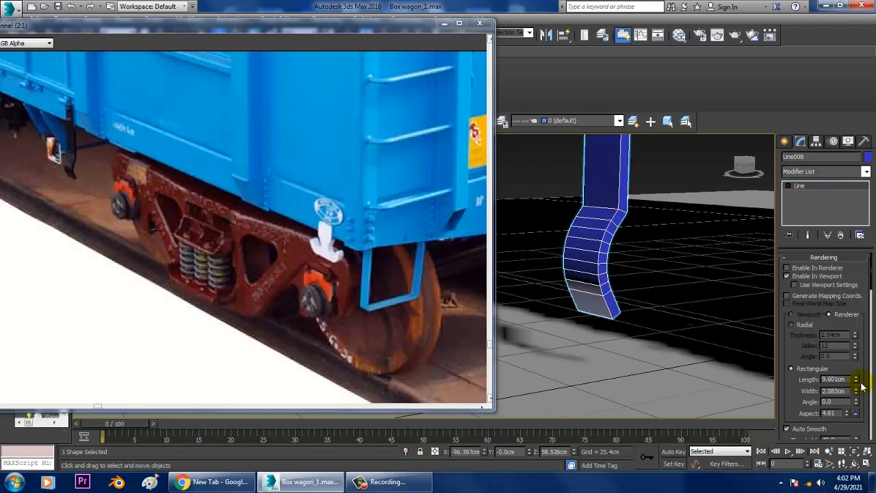
pyautogui.moveTo(857, 394); pyautogui.dragTo(872, 409)
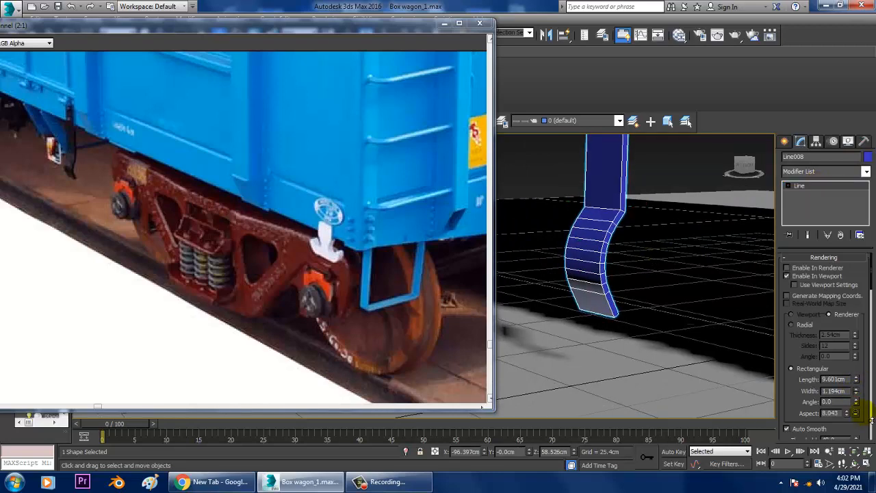
pyautogui.scroll(-5, 661, 311)
# Move the bracket strip about 14.4 cm along Y so it sits just outside the lower beam's end
pyautogui.keyDown('alt'); pyautogui.moveTo(662, 311); pyautogui.dragTo(689, 281, button='middle'); pyautogui.keyUp('alt')
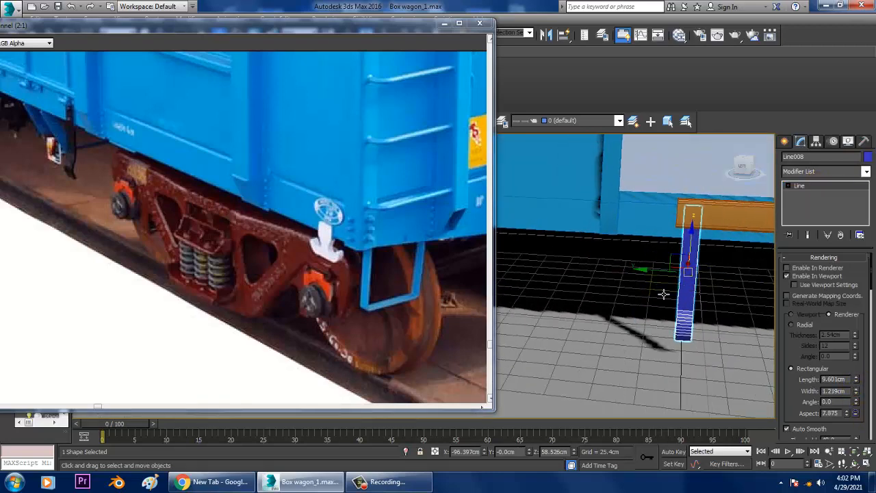
pyautogui.moveTo(655, 279); pyautogui.dragTo(631, 272)
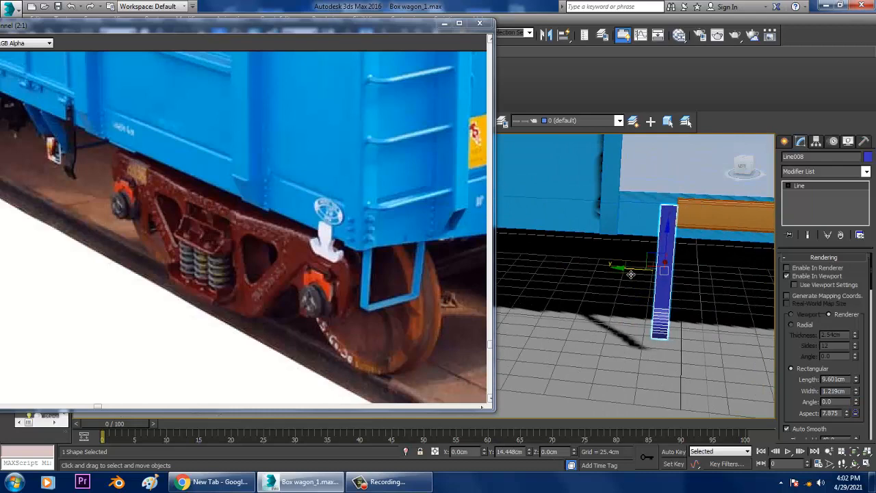
pyautogui.scroll(-5, 631, 273)
pyautogui.moveTo(631, 272)
pyautogui.keyDown('alt'); pyautogui.mouseDown(button='middle')
pyautogui.moveTo(647, 275)
pyautogui.moveTo(646, 284)
pyautogui.moveTo(620, 283)
pyautogui.mouseUp(button='middle'); pyautogui.keyUp('alt')
# Clone the bracket strip as one copy placed at the opposite end of the lower beam
pyautogui.press('1')
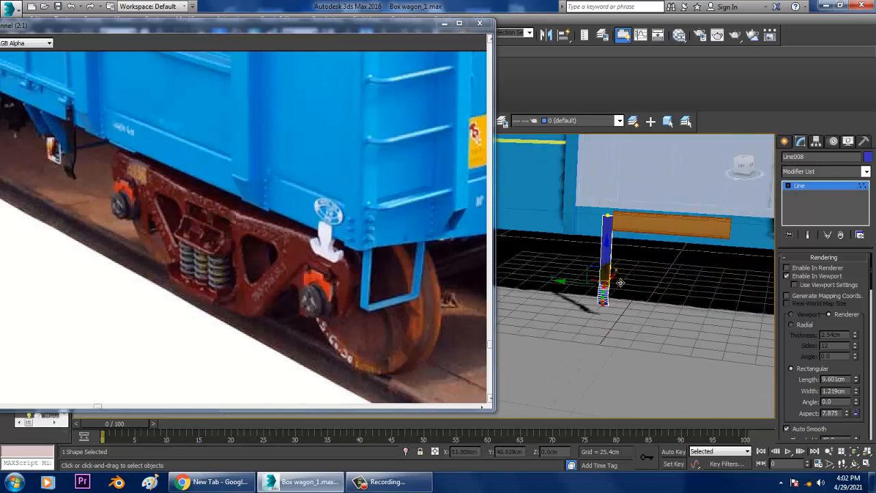
pyautogui.moveTo(612, 268)
pyautogui.mouseDown()
pyautogui.moveTo(612, 260)
pyautogui.moveTo(705, 274)
pyautogui.mouseUp()
pyautogui.click(807, 191)
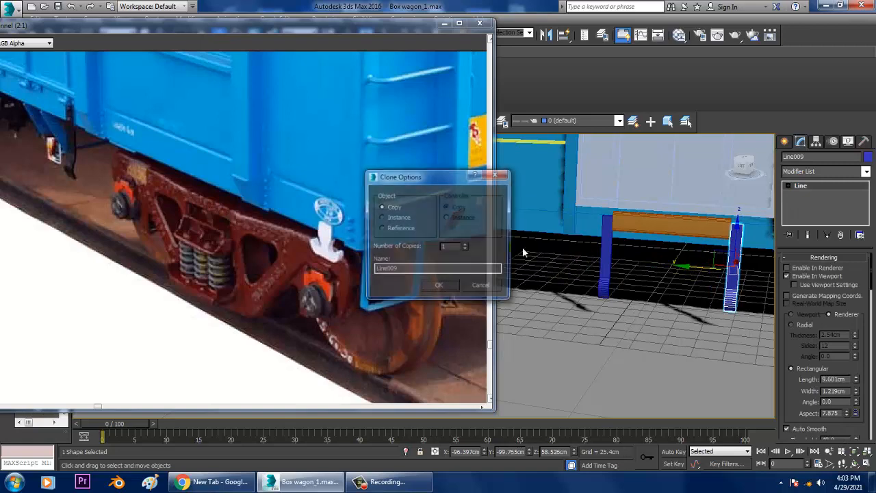
pyautogui.click(440, 288)
# Mirror one upper-beam hinge, including its plate, bolts and pin parts, across the Z axis as a copy
pyautogui.moveTo(580, 298)
pyautogui.mouseDown(button='middle')
pyautogui.moveTo(580, 309)
pyautogui.moveTo(624, 304)
pyautogui.moveTo(609, 259)
pyautogui.mouseUp(button='middle')
pyautogui.scroll(4, 603, 253)
pyautogui.moveTo(570, 221); pyautogui.dragTo(594, 232, button='middle')
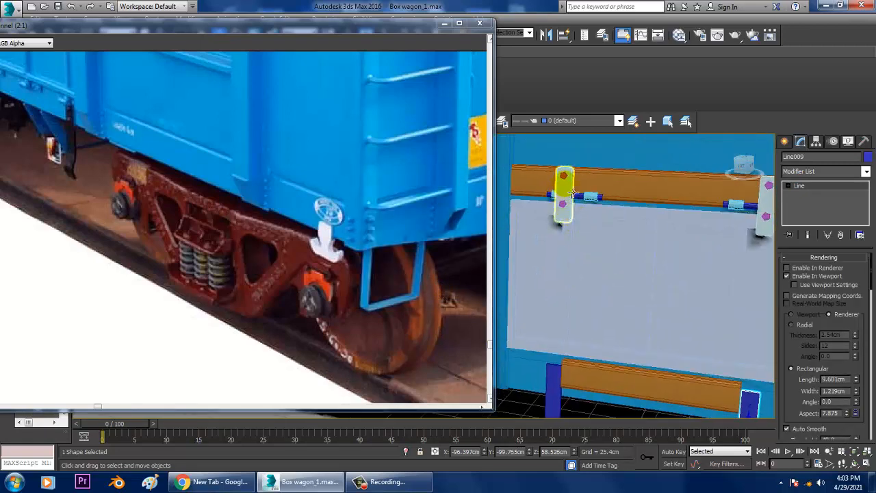
pyautogui.click(571, 191)
pyautogui.keyDown('ctrl'); pyautogui.click(564, 176); pyautogui.keyUp('ctrl')
pyautogui.keyDown('ctrl'); pyautogui.click(592, 198); pyautogui.keyUp('ctrl')
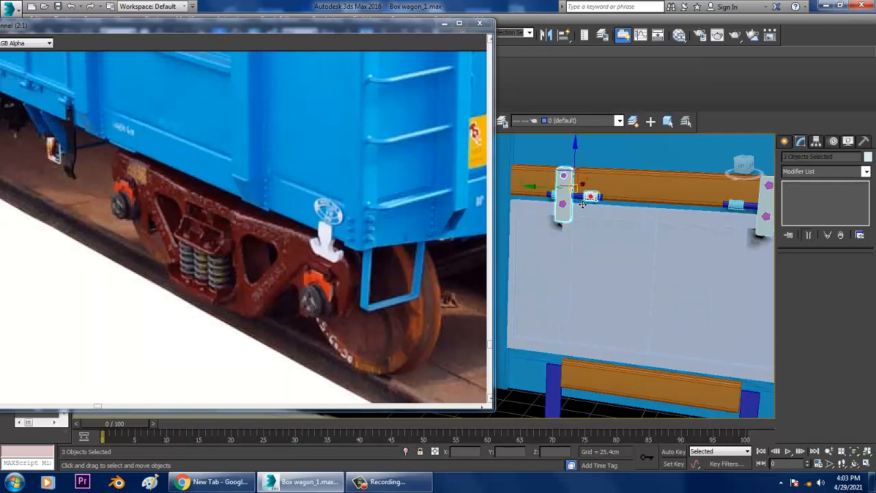
pyautogui.keyDown('ctrl'); pyautogui.click(565, 203); pyautogui.keyUp('ctrl')
pyautogui.keyDown('ctrl'); pyautogui.click(560, 202); pyautogui.keyUp('ctrl')
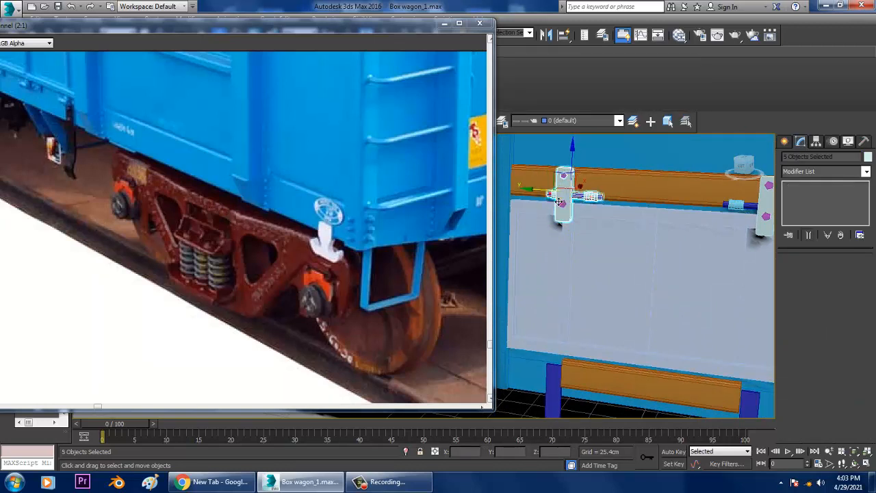
pyautogui.keyDown('ctrl'); pyautogui.click(567, 211); pyautogui.keyUp('ctrl')
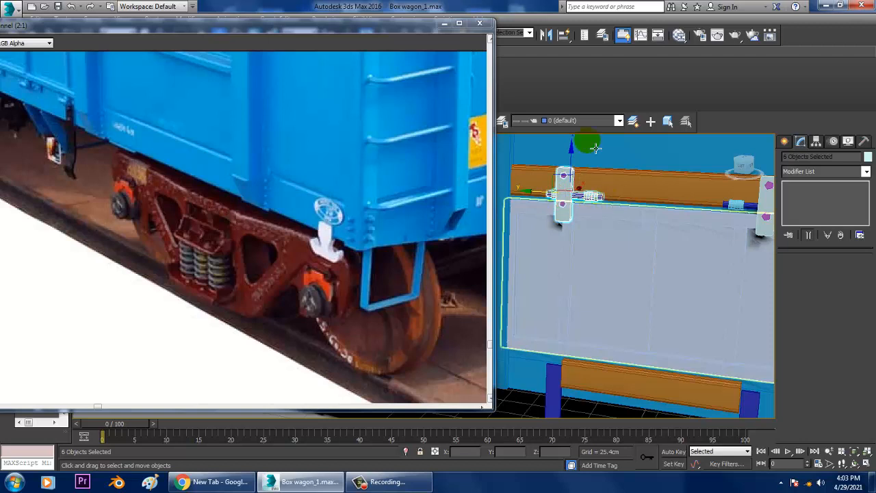
pyautogui.click(546, 36)
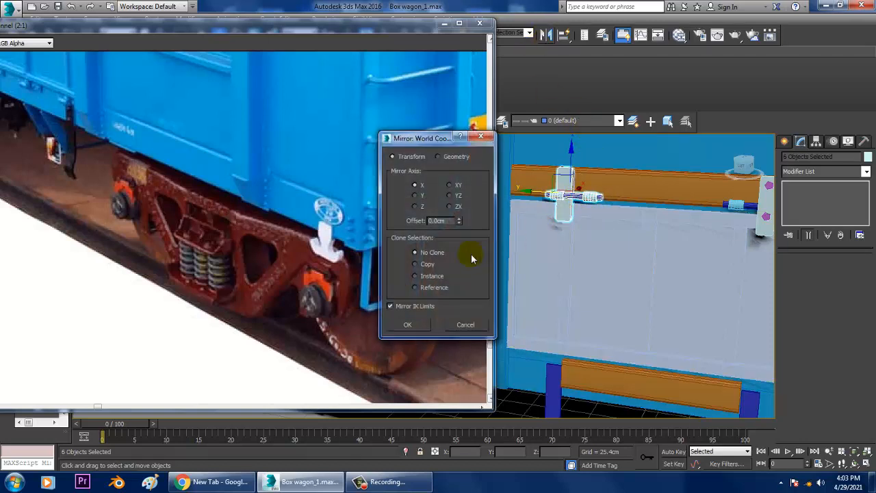
pyautogui.click(420, 207)
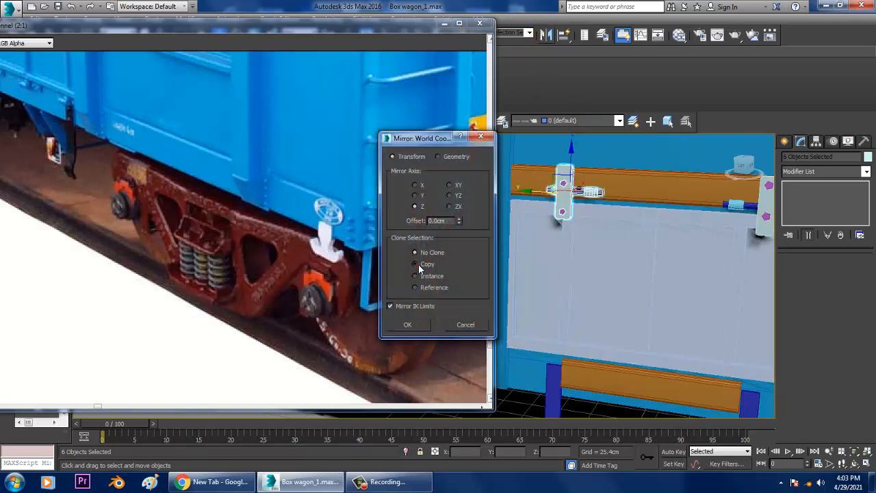
pyautogui.click(408, 325)
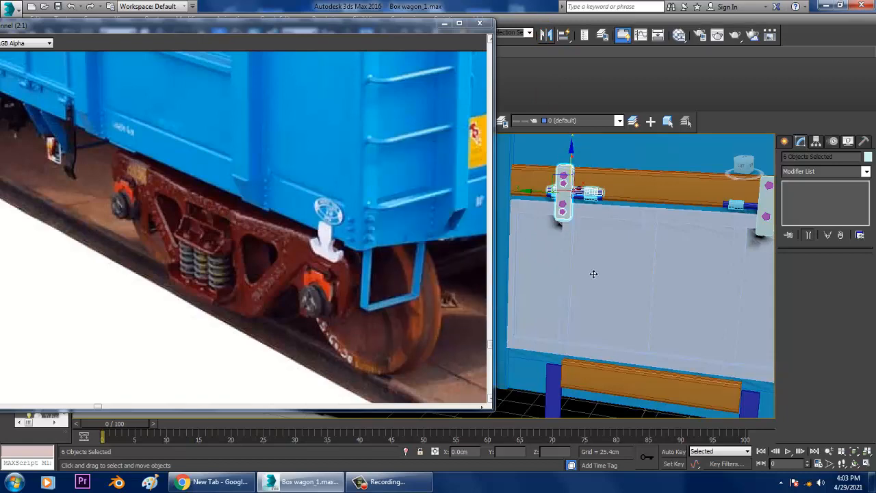
# Move the mirrored hinge copy down to one end of the lower beam and seat it against the beam's face
pyautogui.moveTo(593, 274)
pyautogui.keyDown('alt'); pyautogui.mouseDown(button='middle')
pyautogui.moveTo(587, 348)
pyautogui.moveTo(597, 239)
pyautogui.moveTo(611, 248)
pyautogui.moveTo(593, 274)
pyautogui.mouseUp(button='middle'); pyautogui.keyUp('alt')
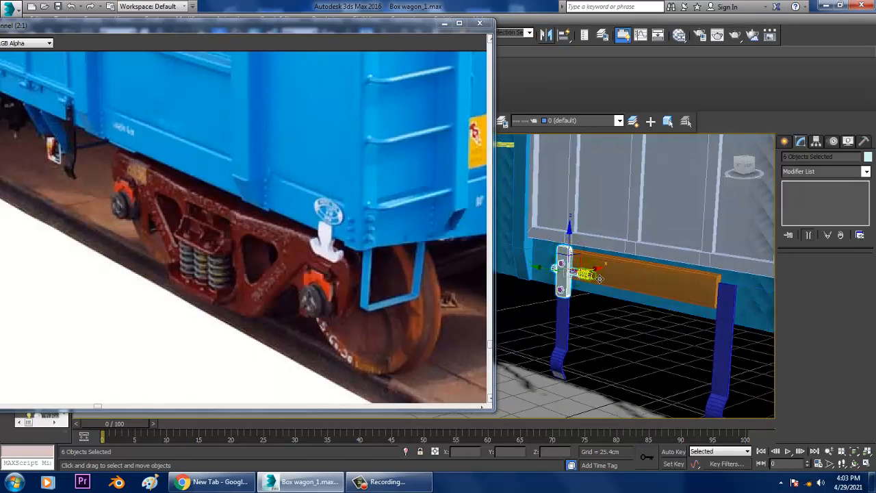
pyautogui.moveTo(597, 273); pyautogui.dragTo(614, 275)
pyautogui.moveTo(615, 275)
pyautogui.keyDown('alt'); pyautogui.mouseDown(button='middle')
pyautogui.moveTo(591, 249)
pyautogui.moveTo(628, 266)
pyautogui.mouseUp(button='middle'); pyautogui.keyUp('alt')
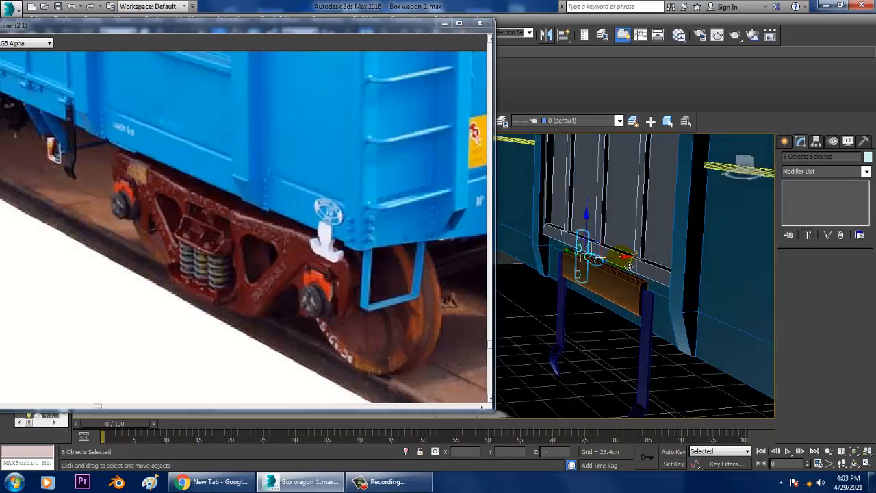
pyautogui.moveTo(628, 266); pyautogui.dragTo(609, 265)
pyautogui.moveTo(609, 266)
pyautogui.keyDown('alt'); pyautogui.mouseDown(button='middle')
pyautogui.moveTo(576, 265)
pyautogui.moveTo(594, 267)
pyautogui.mouseUp(button='middle'); pyautogui.keyUp('alt')
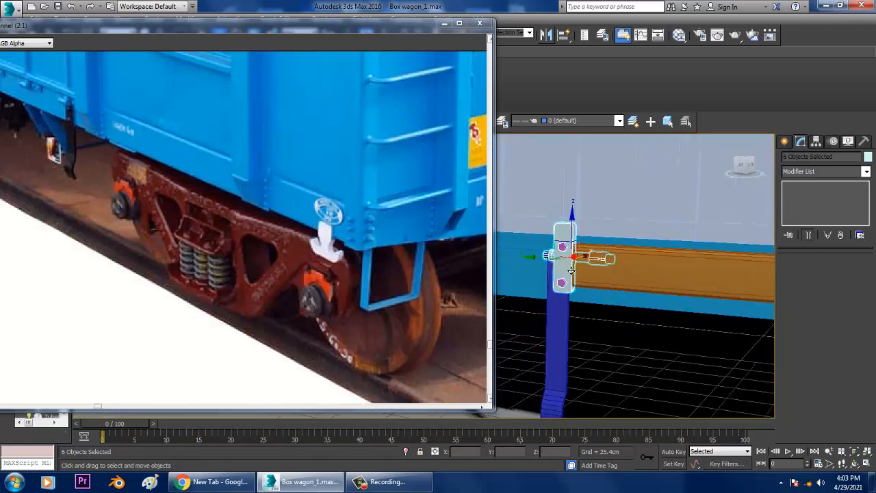
pyautogui.keyDown('alt'); pyautogui.moveTo(598, 272); pyautogui.dragTo(619, 267, button='middle'); pyautogui.keyUp('alt')
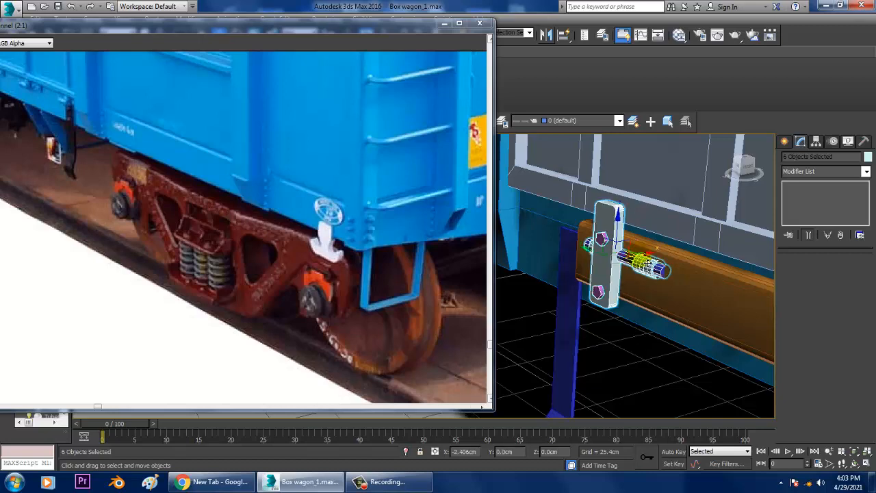
pyautogui.moveTo(647, 263); pyautogui.dragTo(650, 263)
pyautogui.keyDown('alt'); pyautogui.moveTo(628, 263); pyautogui.dragTo(653, 274, button='middle'); pyautogui.keyUp('alt')
pyautogui.scroll(-5, 666, 264)
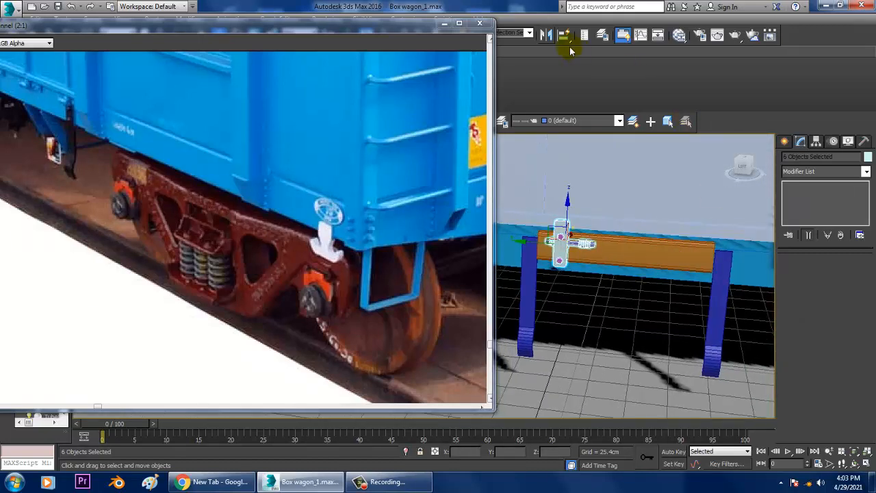
# Mirror the lower hinge across the Y axis as a copy and move it about -66.9 cm along Y to the beam's other end
pyautogui.click(545, 35)
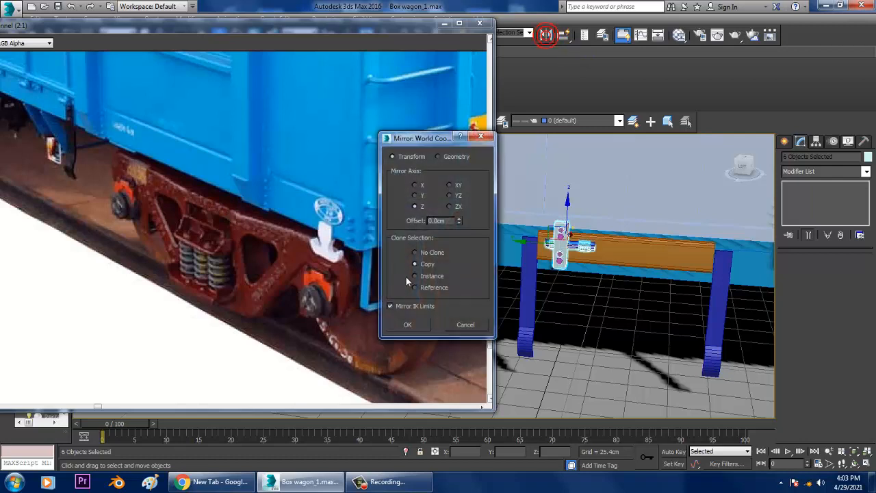
pyautogui.click(415, 196)
pyautogui.click(407, 324)
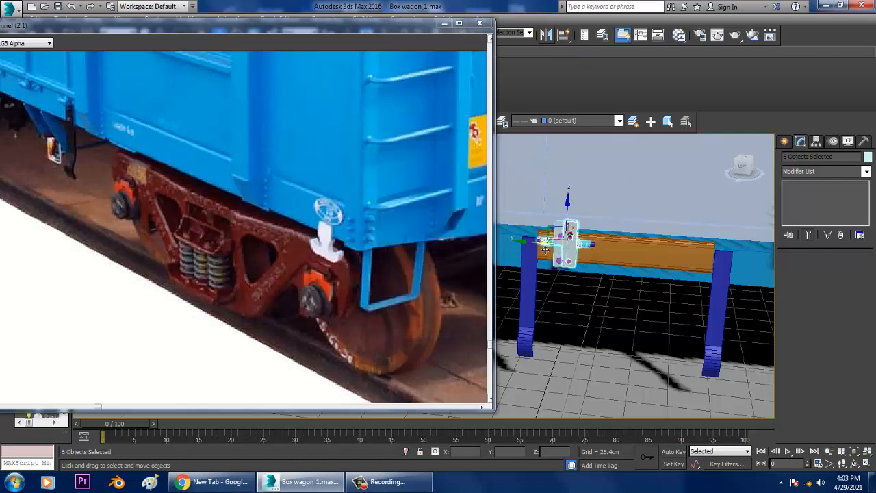
pyautogui.moveTo(546, 250); pyautogui.dragTo(655, 260)
pyautogui.scroll(-5, 654, 260)
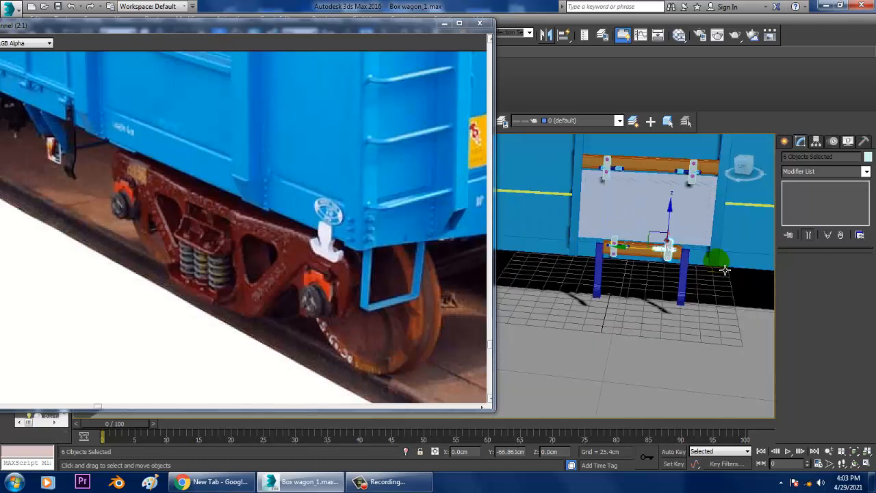
pyautogui.moveTo(723, 269)
pyautogui.keyDown('alt'); pyautogui.mouseDown(button='middle')
pyautogui.moveTo(701, 264)
pyautogui.moveTo(725, 274)
pyautogui.mouseUp(button='middle'); pyautogui.keyUp('alt')
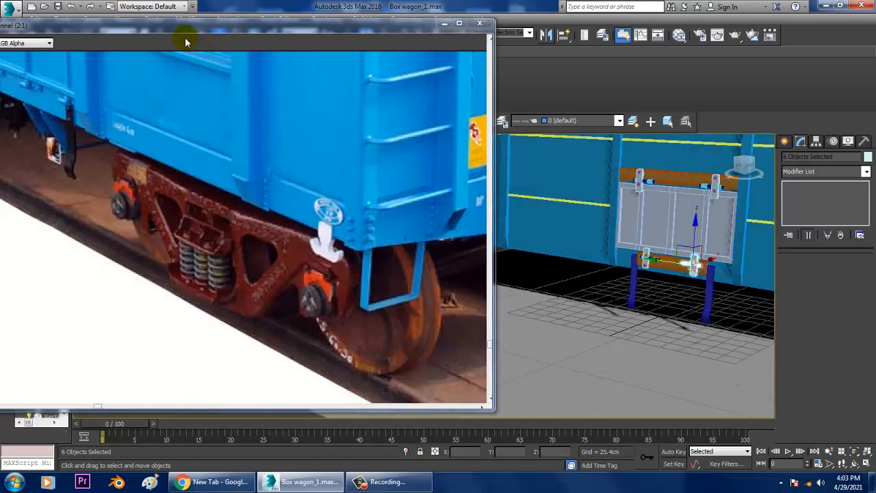
# Examine the underside details in the reference photo, then show the whole wagon and place the image beside the model
pyautogui.moveTo(181, 28); pyautogui.dragTo(323, 61)
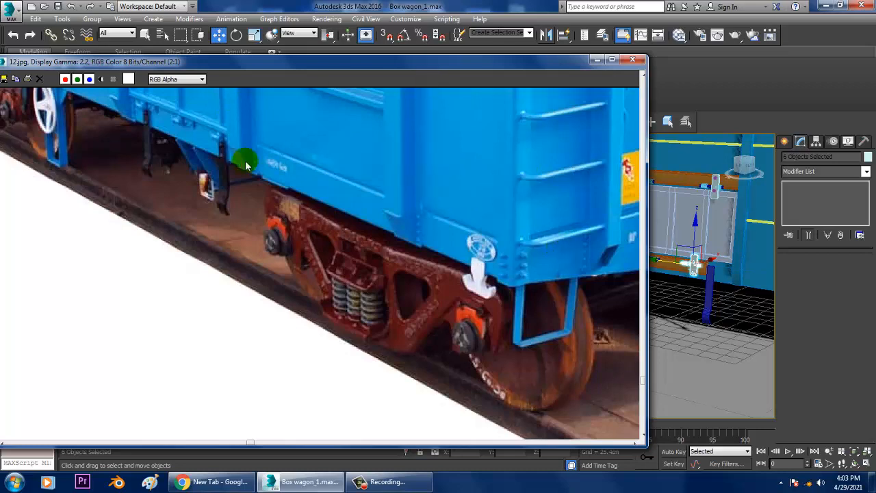
pyautogui.moveTo(148, 148); pyautogui.dragTo(203, 216, button='middle')
pyautogui.scroll(-1, 305, 230)
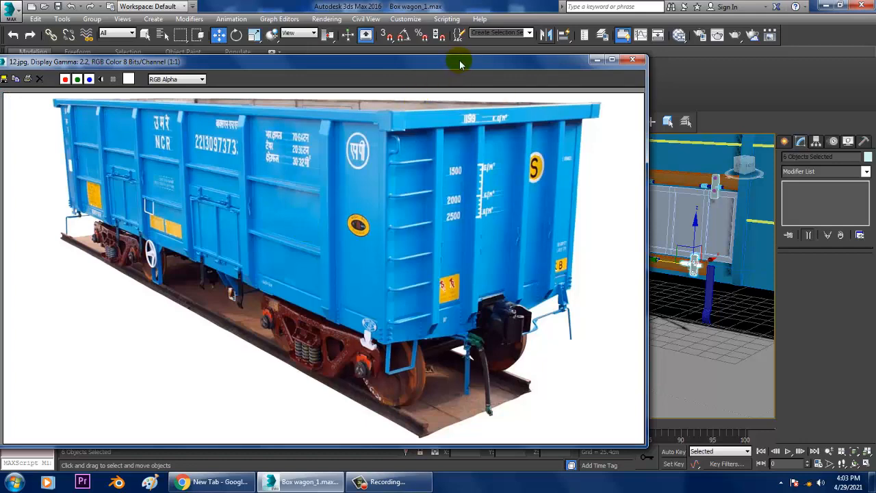
pyautogui.moveTo(461, 65); pyautogui.dragTo(179, 41)
pyautogui.moveTo(644, 236)
pyautogui.keyDown('alt'); pyautogui.mouseDown(button='middle')
pyautogui.moveTo(704, 221)
pyautogui.moveTo(628, 230)
pyautogui.moveTo(651, 221)
pyautogui.mouseUp(button='middle'); pyautogui.keyUp('alt')
pyautogui.moveTo(141, 33); pyautogui.dragTo(268, 0)
pyautogui.click(842, 5)
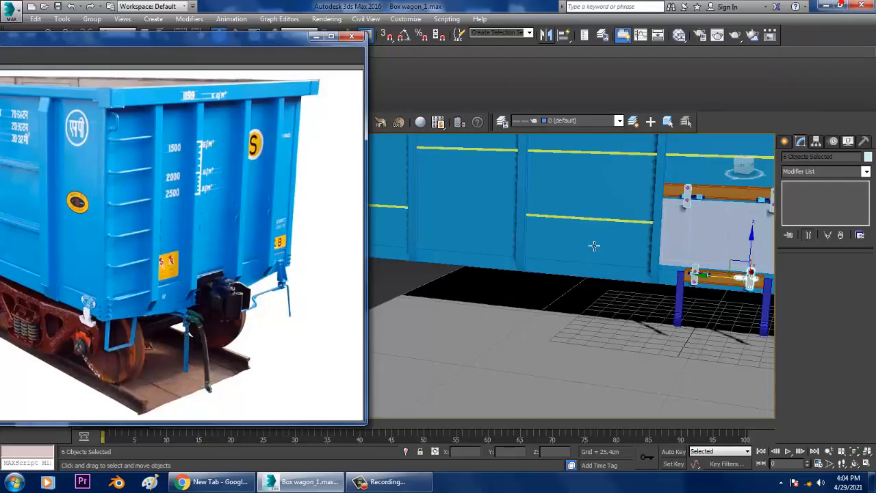
# Clone the U-shaped footstep under the wagon's corner as one copy, placed along the side near the door
pyautogui.keyDown('alt'); pyautogui.moveTo(605, 289); pyautogui.dragTo(649, 300, button='middle'); pyautogui.keyUp('alt')
pyautogui.click(618, 293)
pyautogui.moveTo(650, 299)
pyautogui.keyDown('shift'); pyautogui.mouseDown()
pyautogui.moveTo(424, 247)
pyautogui.moveTo(340, 242)
pyautogui.mouseUp(); pyautogui.keyUp('shift')
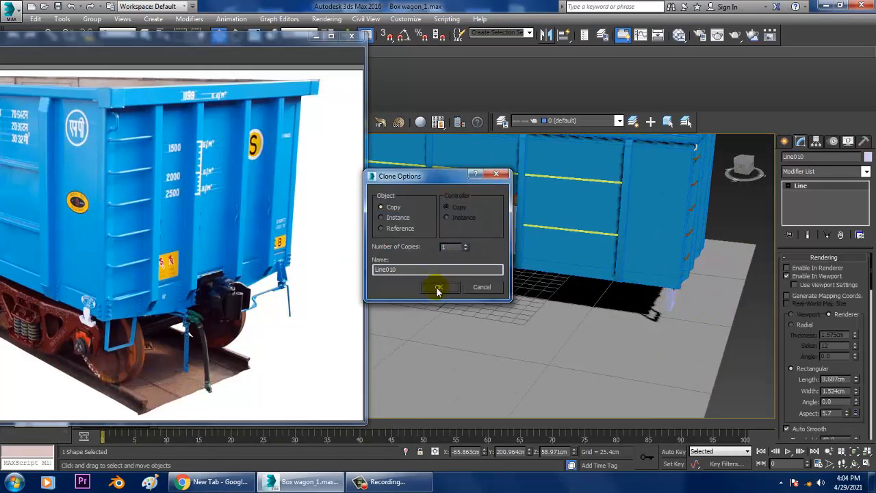
pyautogui.click(435, 290)
pyautogui.moveTo(85, 38)
pyautogui.mouseDown()
pyautogui.moveTo(282, 38)
pyautogui.moveTo(151, 39)
pyautogui.mouseUp()
pyautogui.moveTo(627, 234); pyautogui.dragTo(729, 236, button='middle')
pyautogui.scroll(3, 516, 266)
pyautogui.moveTo(516, 266); pyautogui.dragTo(532, 266, button='middle')
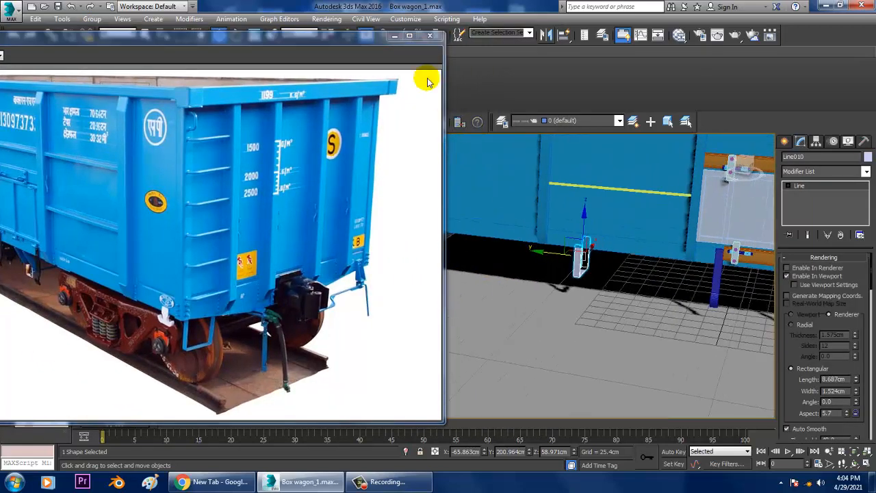
# Rotate the copied footstep 90 degrees about the vertical axis with angle snap so it faces along the wagon side
pyautogui.moveTo(339, 39); pyautogui.dragTo(340, 91)
pyautogui.rightClick(407, 35)
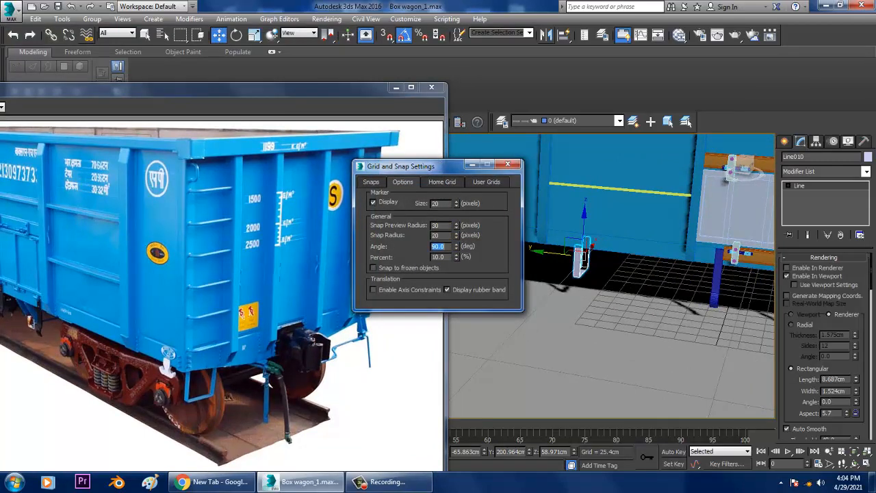
pyautogui.click(508, 165)
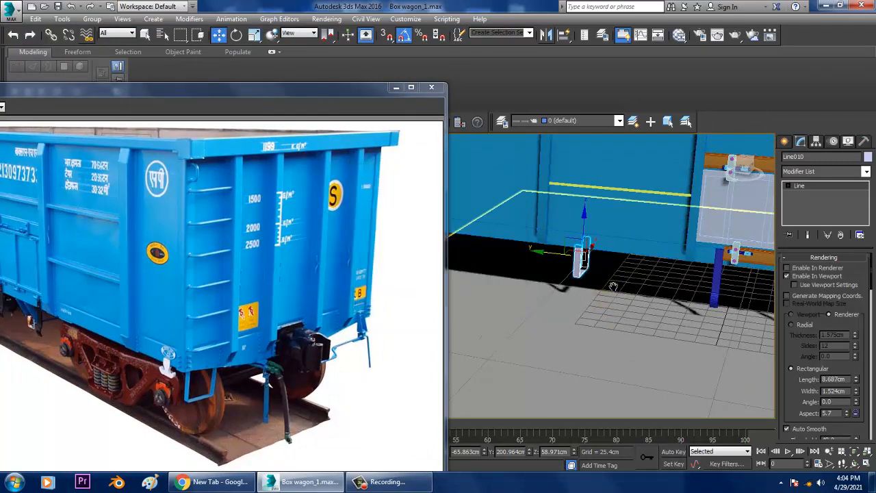
pyautogui.scroll(3, 602, 282)
pyautogui.press('e')
pyautogui.moveTo(590, 265); pyautogui.dragTo(599, 272)
pyautogui.press('w')
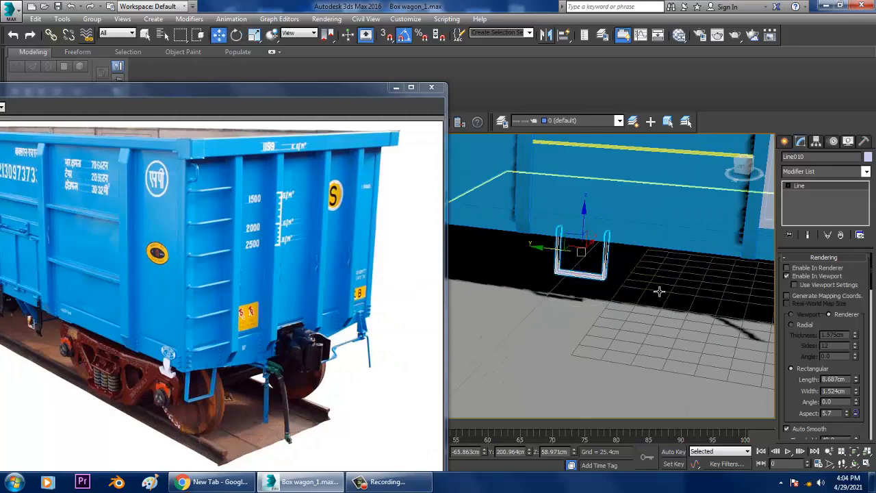
# Narrow the copied U-shaped footstep by moving one leg's vertices inward along Y
pyautogui.keyDown('alt'); pyautogui.moveTo(659, 292); pyautogui.dragTo(617, 300, button='middle'); pyautogui.keyUp('alt')
pyautogui.press('1')
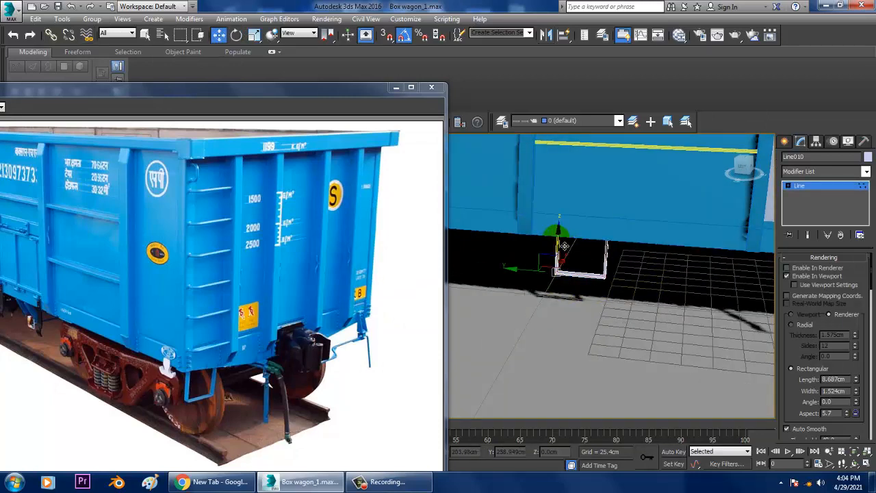
pyautogui.moveTo(564, 246); pyautogui.dragTo(572, 259)
pyautogui.keyDown('alt'); pyautogui.moveTo(571, 259); pyautogui.dragTo(589, 254, button='middle'); pyautogui.keyUp('alt')
pyautogui.moveTo(534, 203); pyautogui.dragTo(571, 304)
pyautogui.moveTo(529, 236); pyautogui.dragTo(540, 232)
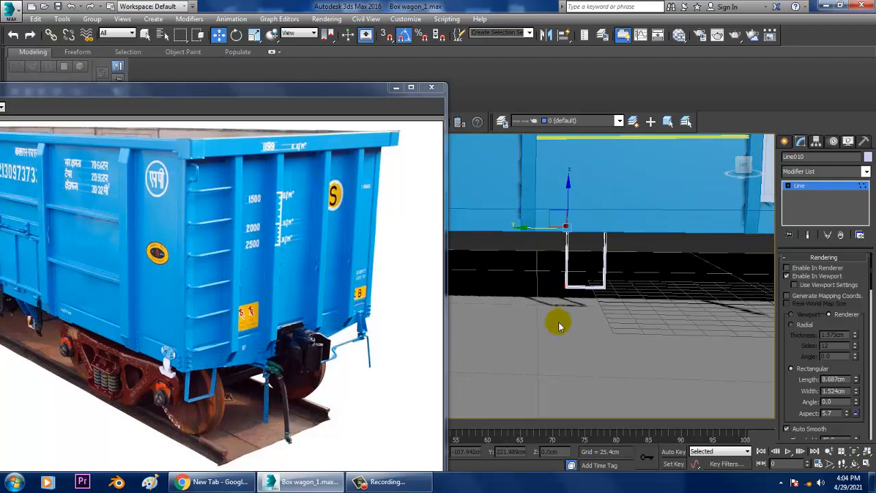
pyautogui.moveTo(145, 93); pyautogui.dragTo(211, 87)
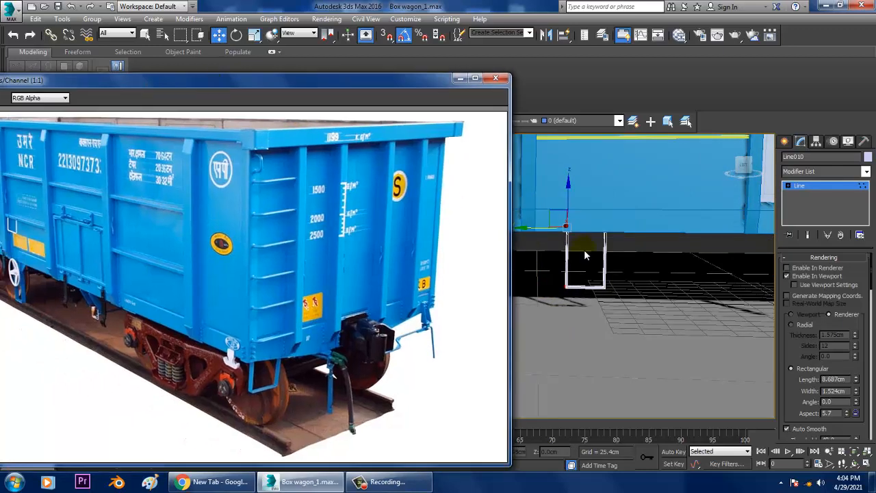
pyautogui.moveTo(652, 267)
pyautogui.keyDown('alt'); pyautogui.mouseDown(button='middle')
pyautogui.moveTo(603, 259)
pyautogui.moveTo(653, 270)
pyautogui.mouseUp(button='middle'); pyautogui.keyUp('alt')
pyautogui.scroll(3, 682, 274)
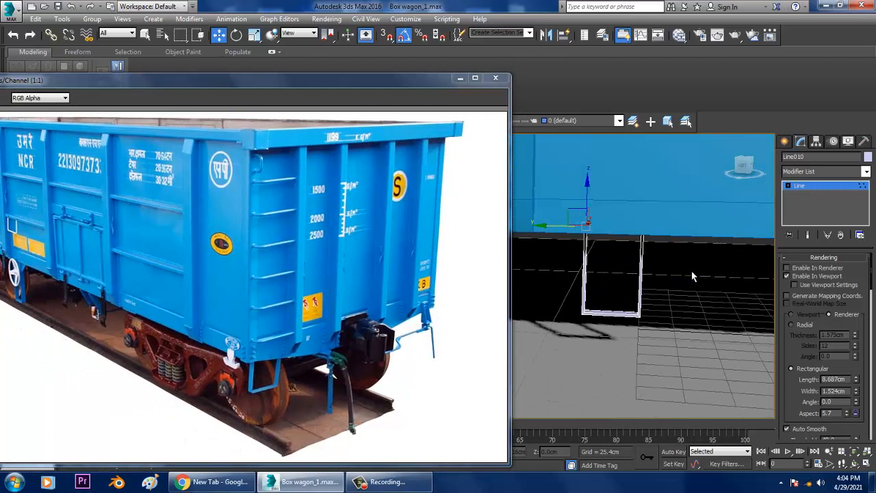
# Leave vertex editing and raise the narrowed footstep so its legs reach into the wagon's lower side edge
pyautogui.click(813, 185)
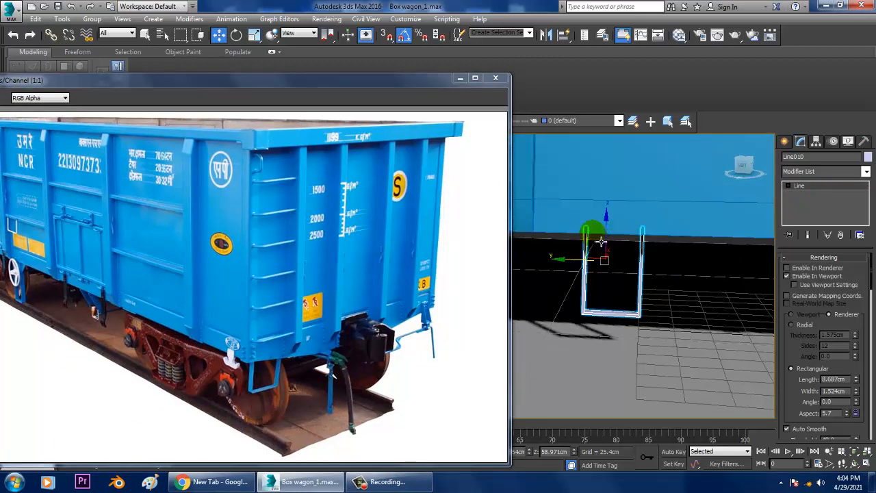
pyautogui.keyDown('alt'); pyautogui.moveTo(612, 242); pyautogui.dragTo(666, 270, button='middle'); pyautogui.keyUp('alt')
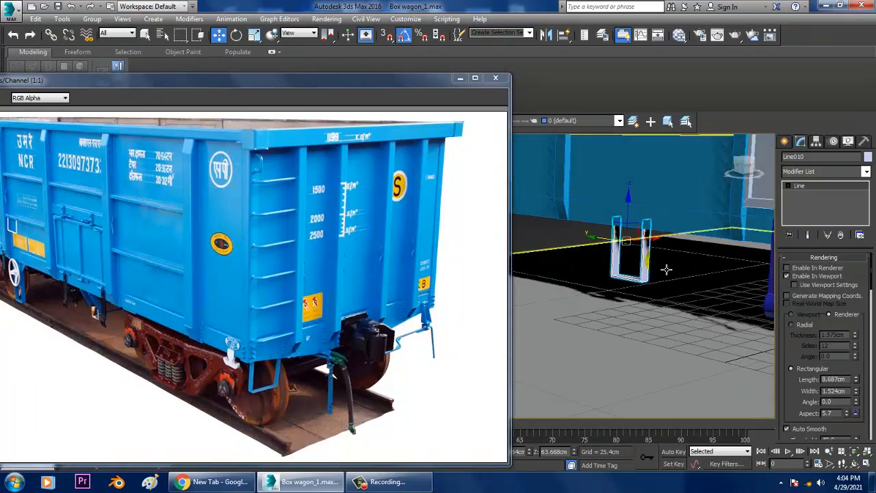
# Draw a diagonal brace line in the Left view from the wagon's lower edge down to the footstep's outer leg
pyautogui.hotkey('alt', 'w')
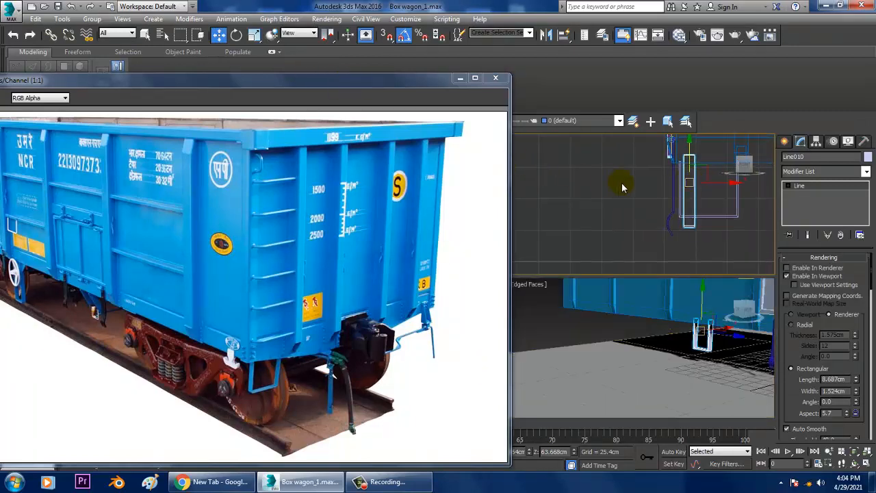
pyautogui.moveTo(621, 188); pyautogui.dragTo(672, 197, button='middle')
pyautogui.press('l')
pyautogui.press('z')
pyautogui.hotkey('alt', 'w')
pyautogui.click(786, 142)
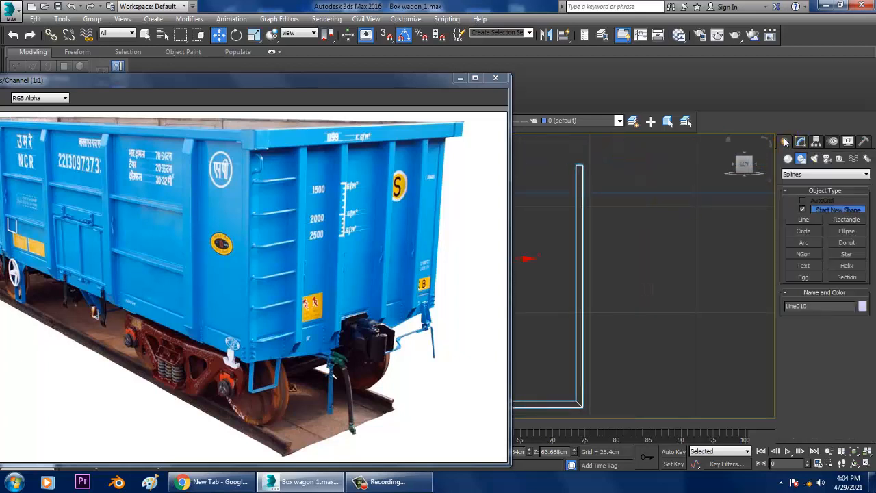
pyautogui.click(805, 220)
pyautogui.click(662, 195)
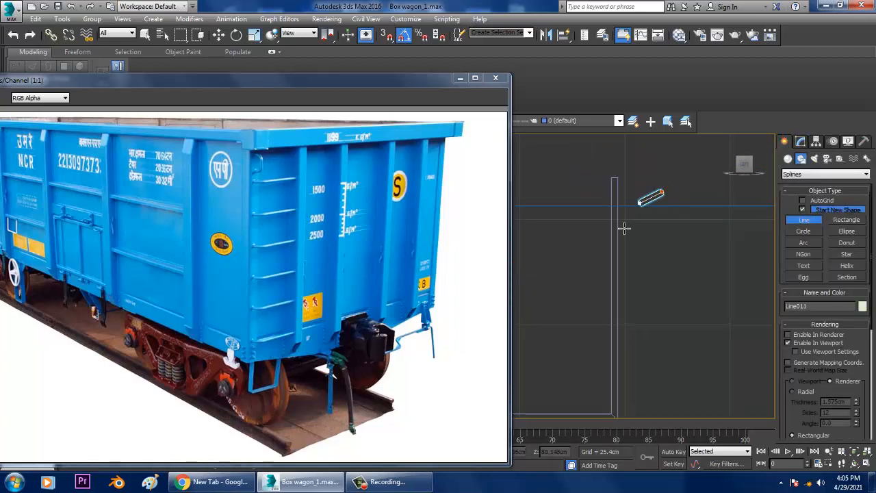
pyautogui.click(614, 256)
pyautogui.rightClick(616, 257)
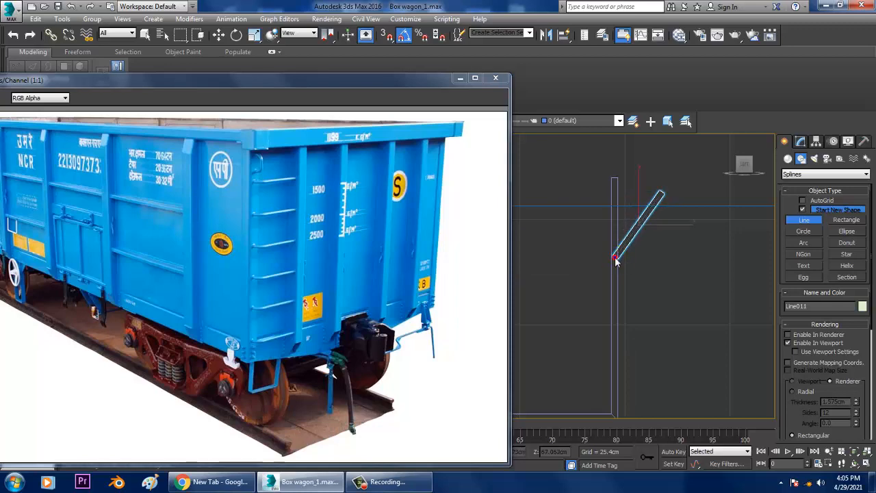
# Move the diagonal brace line in the perspective view out to the footstep beneath the wagon side
pyautogui.hotkey('alt', 'w')
pyautogui.press('w')
pyautogui.scroll(-7, 657, 344)
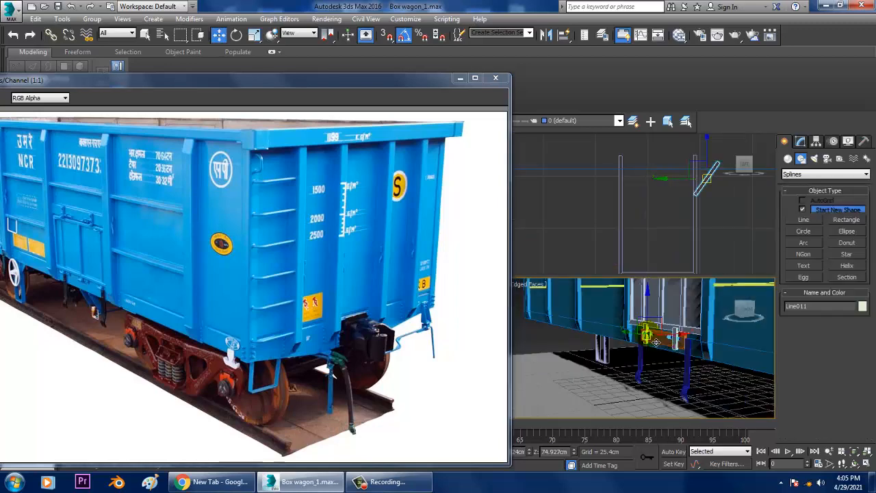
pyautogui.moveTo(656, 345); pyautogui.dragTo(620, 277, button='middle')
pyautogui.hotkey('alt', 'w')
pyautogui.press('z')
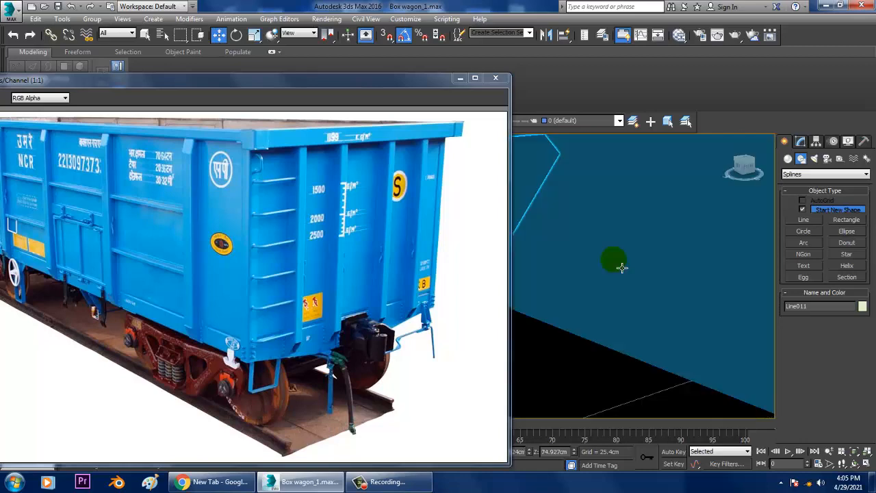
# Apply a Sweep modifier to the diagonal brace line and use the built-in Tee section
pyautogui.click(801, 141)
pyautogui.click(808, 172)
pyautogui.press('s')
pyautogui.press('w')
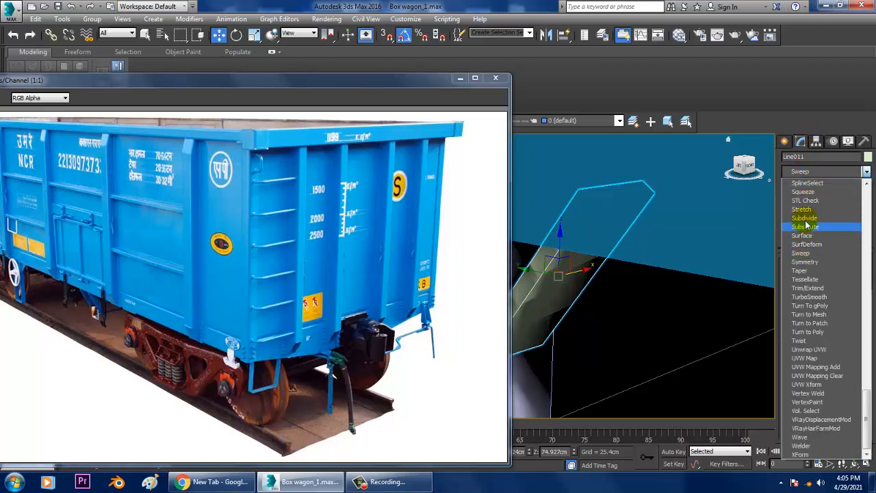
pyautogui.click(809, 253)
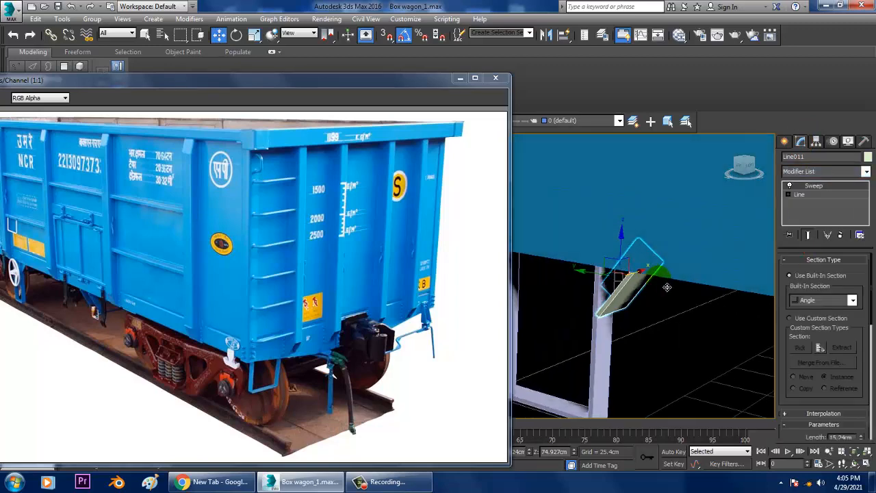
pyautogui.click(833, 306)
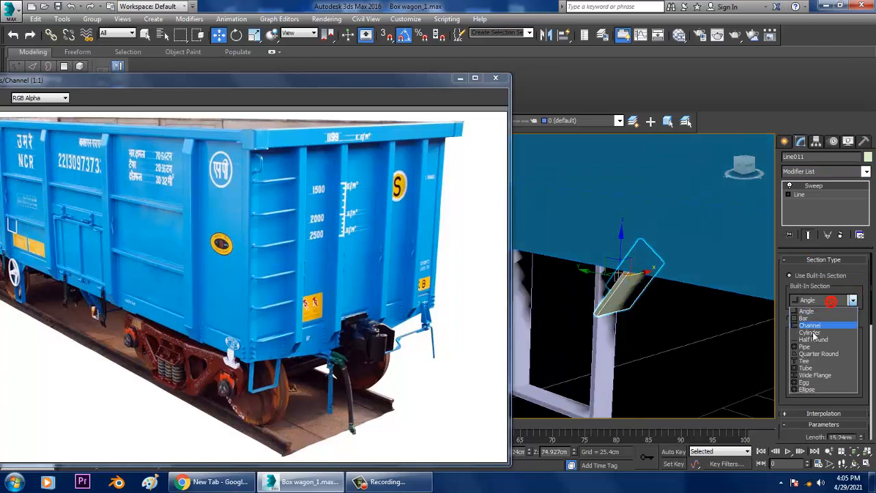
pyautogui.click(828, 361)
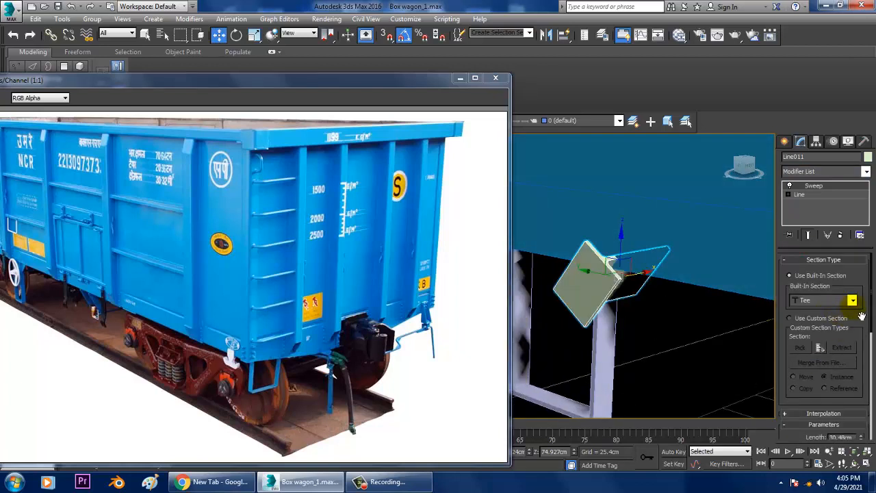
# Set the tee section to 5.029 cm length, 7.01 cm width, 0.914 cm thickness and 0.813 cm corner radius
pyautogui.moveTo(861, 323); pyautogui.dragTo(852, 209)
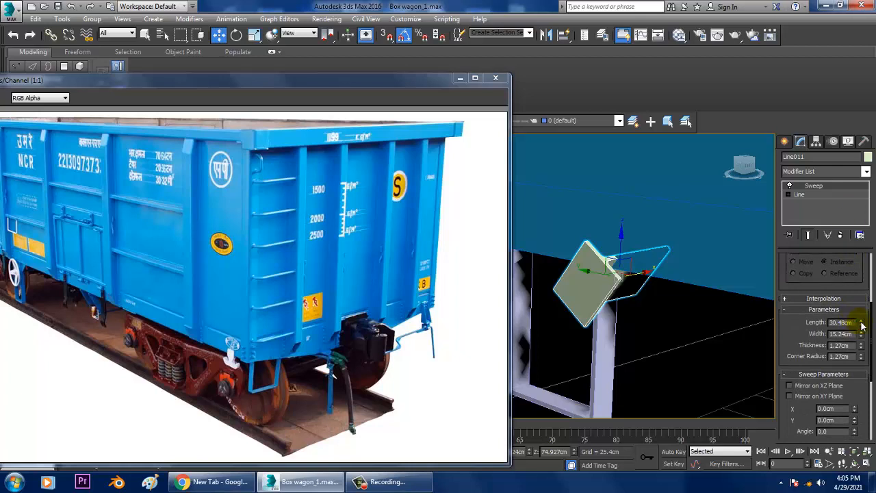
pyautogui.moveTo(862, 325); pyautogui.dragTo(13, 372)
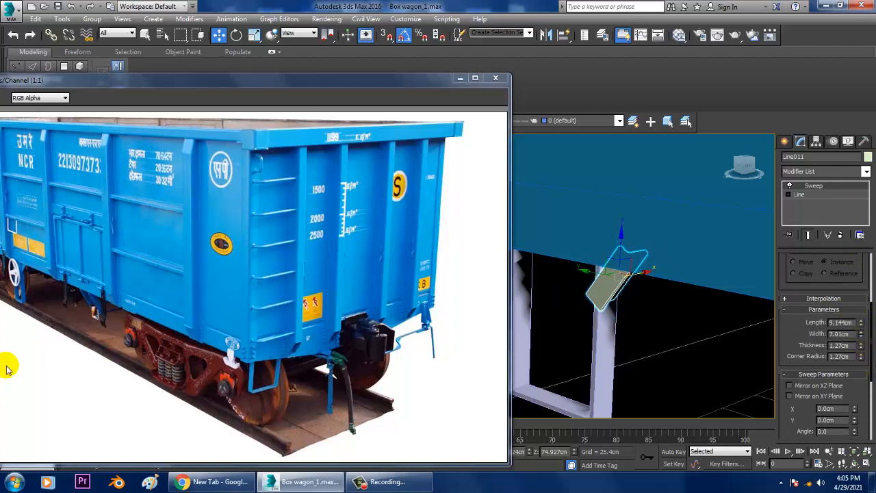
pyautogui.keyDown('alt'); pyautogui.moveTo(711, 319); pyautogui.dragTo(656, 312, button='middle'); pyautogui.keyUp('alt')
pyautogui.click(844, 345)
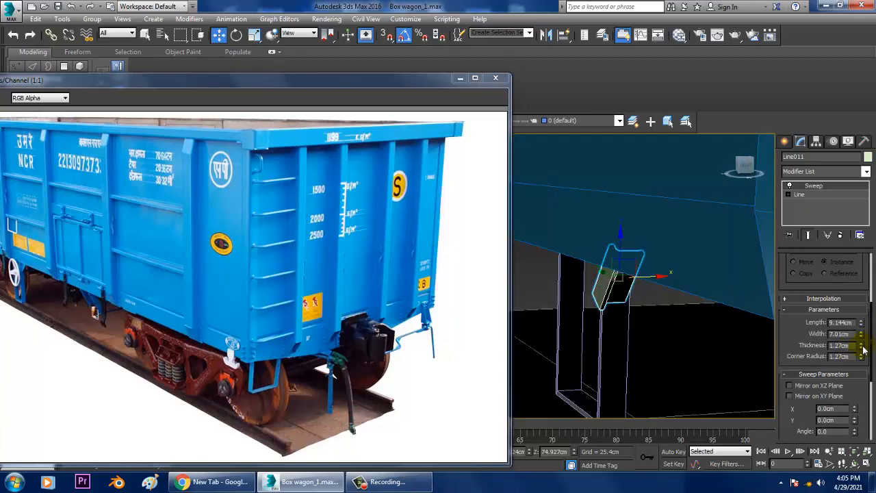
pyautogui.moveTo(874, 365); pyautogui.dragTo(860, 345)
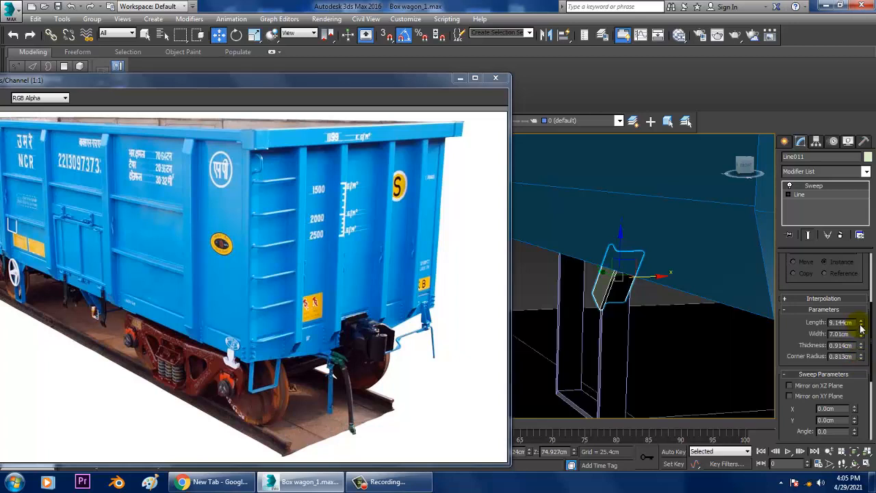
pyautogui.moveTo(861, 329); pyautogui.dragTo(862, 346)
# Rotate the tee brace freely, switching angle snap as needed, so it leans diagonally against the footstep's leg
pyautogui.press('e')
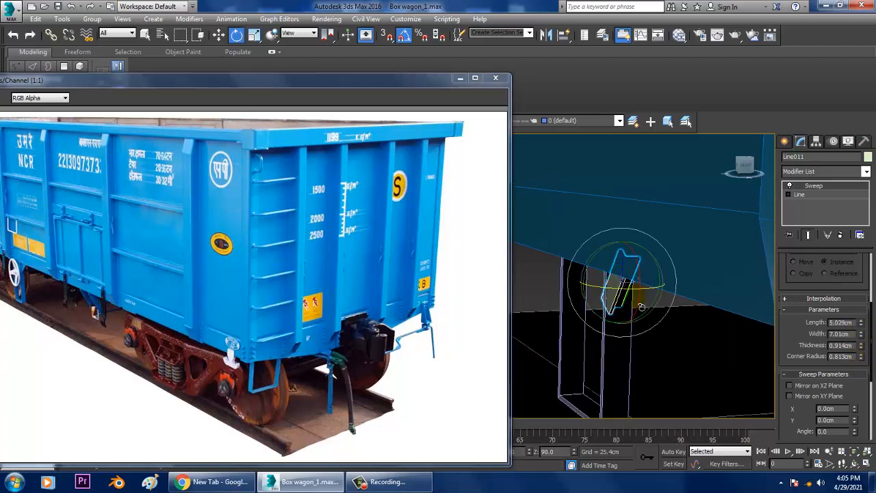
pyautogui.moveTo(620, 303)
pyautogui.mouseDown()
pyautogui.moveTo(626, 294)
pyautogui.moveTo(628, 316)
pyautogui.mouseUp()
pyautogui.keyDown('alt'); pyautogui.moveTo(627, 317); pyautogui.dragTo(647, 249, button='middle'); pyautogui.keyUp('alt')
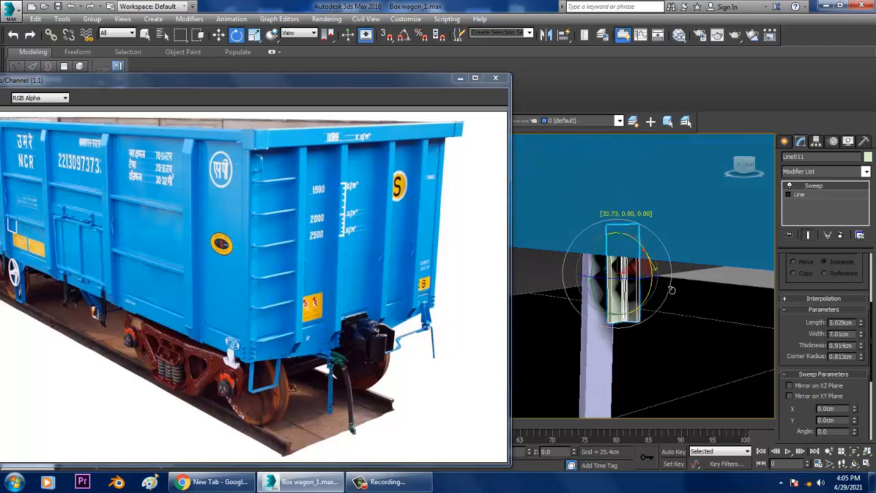
pyautogui.moveTo(671, 292); pyautogui.dragTo(670, 272)
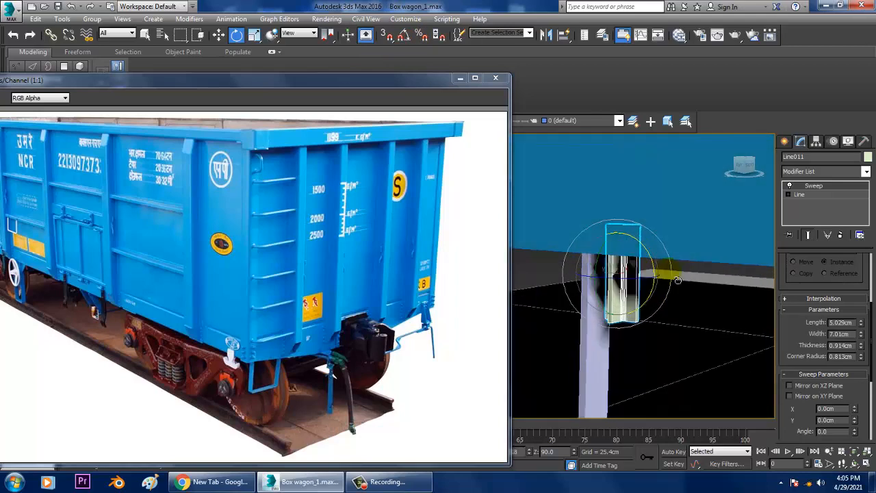
pyautogui.keyDown('alt'); pyautogui.moveTo(669, 271); pyautogui.dragTo(689, 276, button='middle'); pyautogui.keyUp('alt')
pyautogui.click(407, 34)
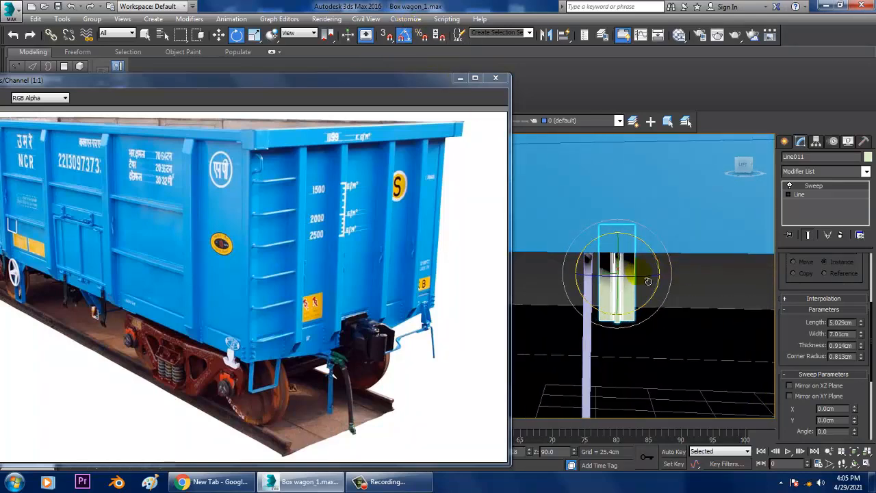
pyautogui.moveTo(648, 288); pyautogui.dragTo(644, 288)
pyautogui.keyDown('alt'); pyautogui.moveTo(645, 289); pyautogui.dragTo(613, 286, button='middle'); pyautogui.keyUp('alt')
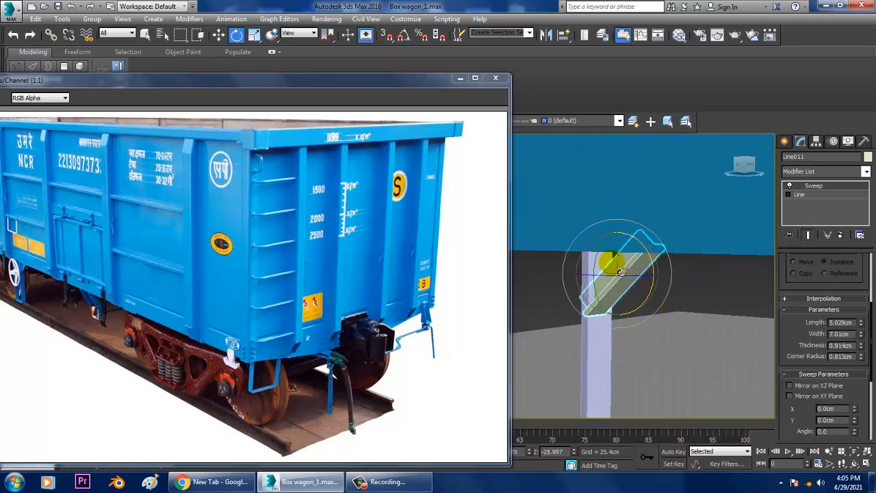
pyautogui.keyDown('alt'); pyautogui.moveTo(621, 271); pyautogui.dragTo(705, 270, button='middle'); pyautogui.keyUp('alt')
pyautogui.press('w')
# Mirror the tee brace about Y as a copy and move the copy along the wagon to the footstep's opposite leg
pyautogui.click(546, 35)
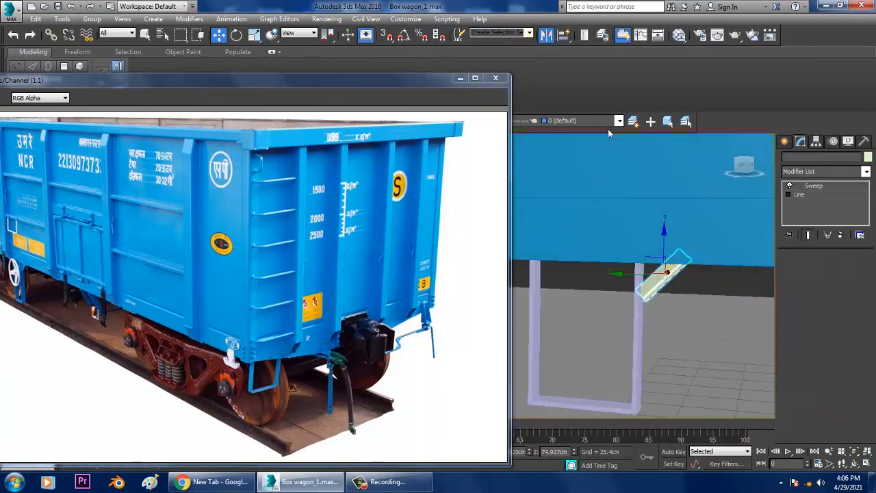
pyautogui.click(414, 320)
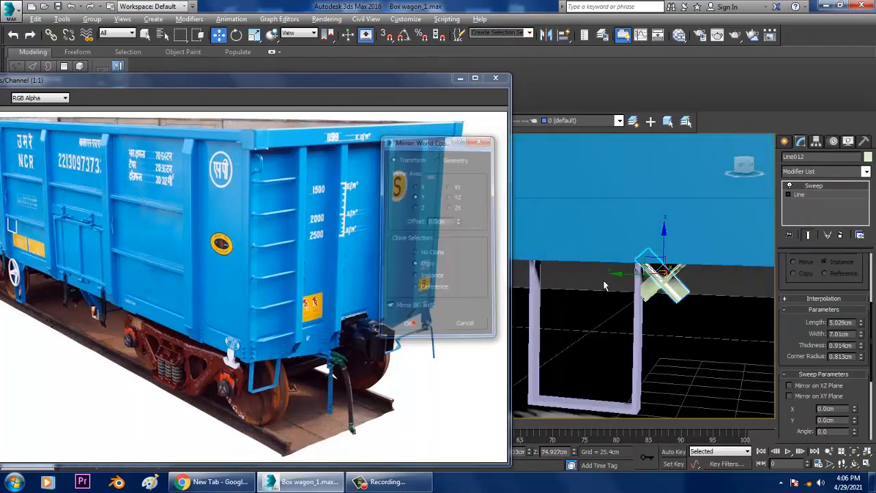
pyautogui.keyDown('alt'); pyautogui.moveTo(606, 286); pyautogui.dragTo(650, 273, button='middle'); pyautogui.keyUp('alt')
pyautogui.moveTo(654, 274); pyautogui.dragTo(512, 276)
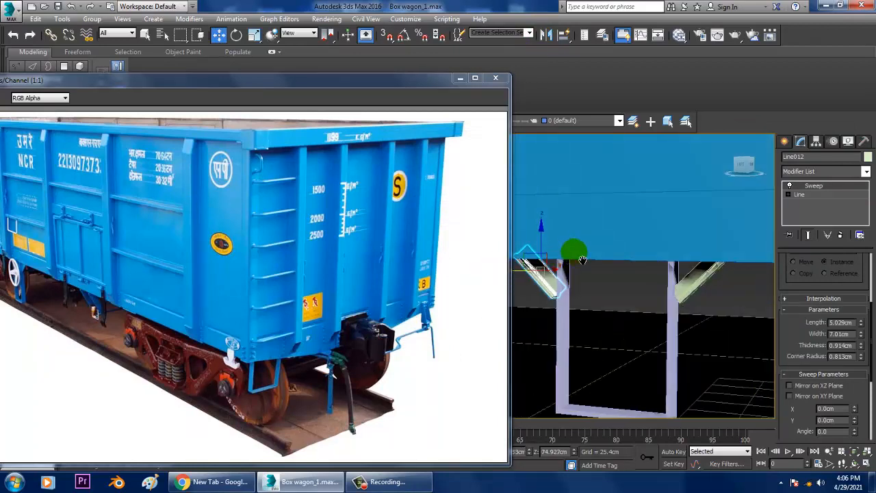
pyautogui.keyDown('alt'); pyautogui.moveTo(573, 249); pyautogui.dragTo(706, 272, button='middle'); pyautogui.keyUp('alt')
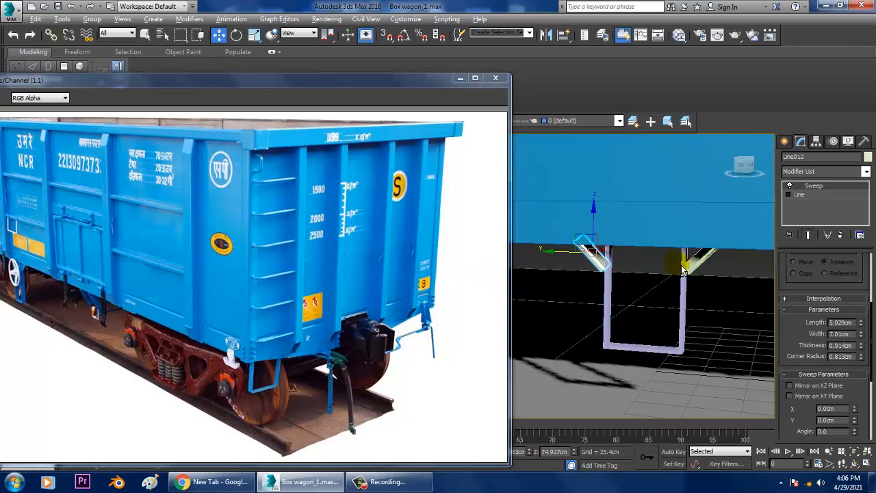
pyautogui.keyDown('alt'); pyautogui.moveTo(685, 265); pyautogui.dragTo(675, 272, button='middle'); pyautogui.keyUp('alt')
# Convert the U-shaped footstep between the two braces to an Editable Poly
pyautogui.click(624, 287)
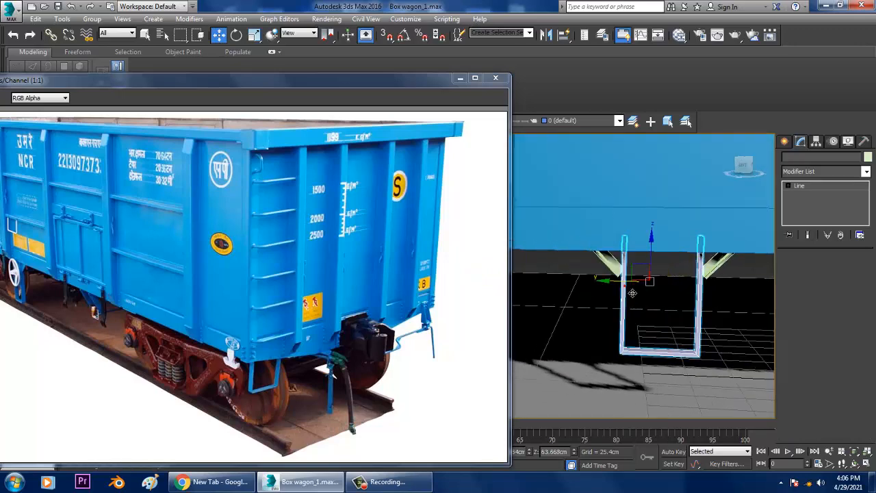
pyautogui.scroll(3, 630, 292)
pyautogui.keyDown('alt'); pyautogui.moveTo(633, 293); pyautogui.dragTo(609, 291, button='middle'); pyautogui.keyUp('alt')
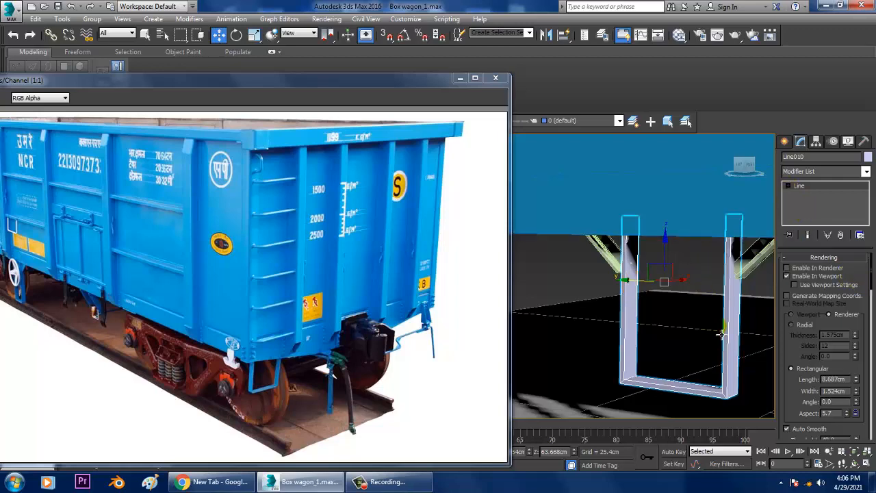
pyautogui.rightClick(731, 309)
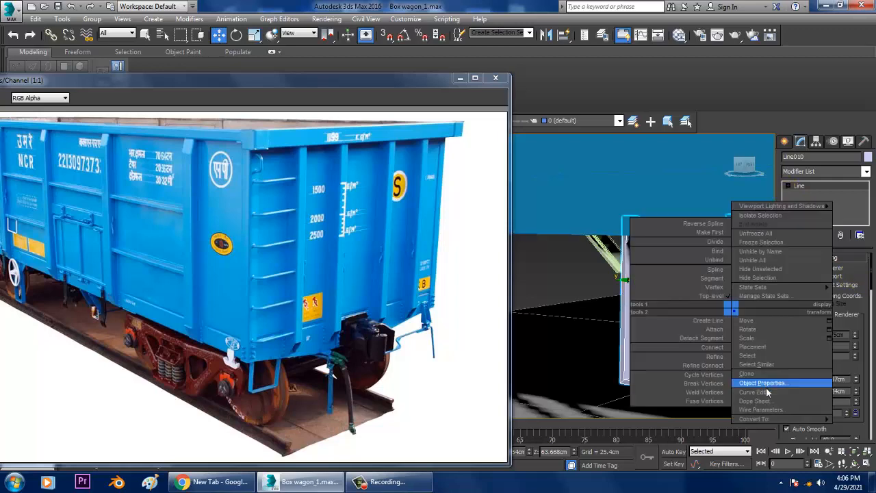
pyautogui.moveTo(740, 420)
pyautogui.click(713, 443)
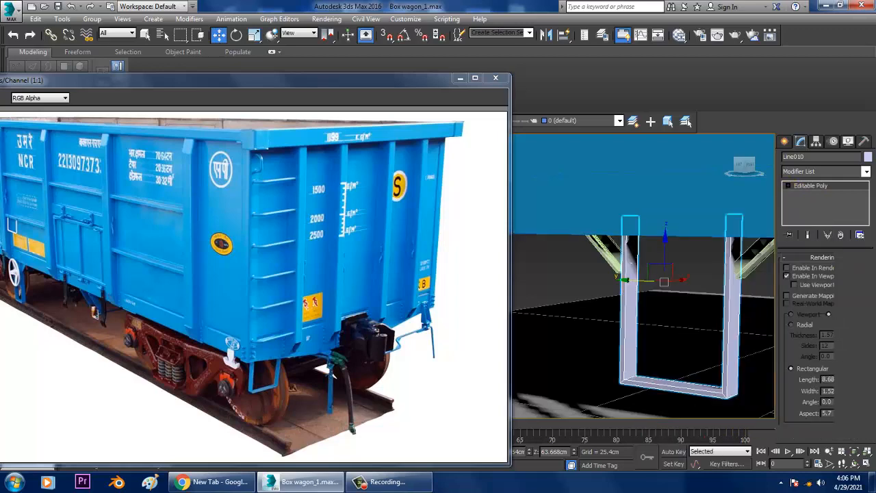
# Connect the vertical edges of both footstep legs with 2 segments
pyautogui.press('2')
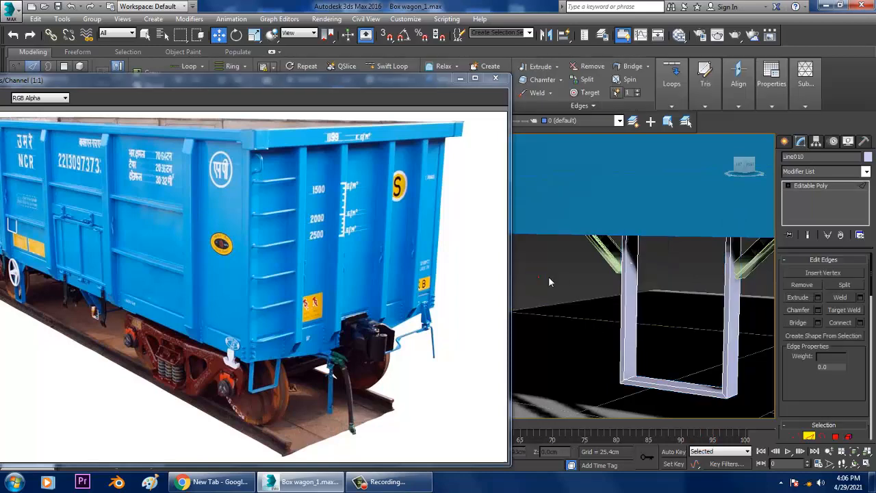
pyautogui.click(859, 323)
pyautogui.click(432, 280)
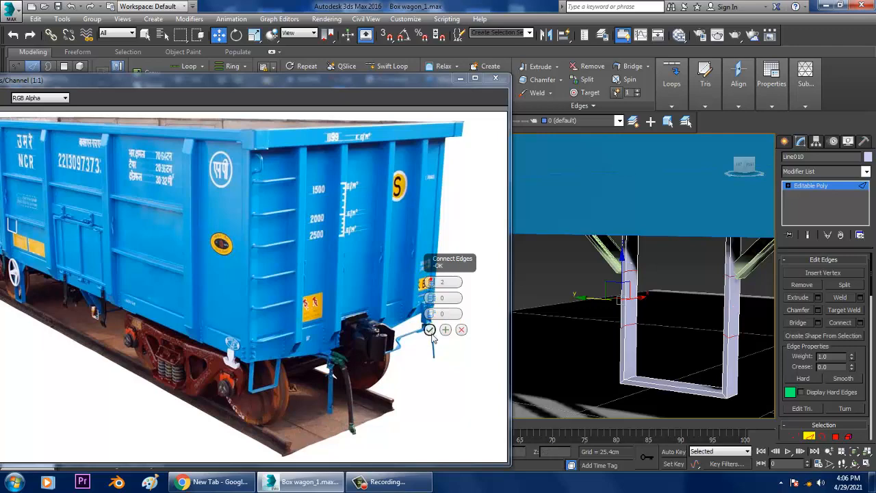
pyautogui.click(429, 330)
# Flatten the two new vertex rows across the footstep legs in the Left view by scaling each row vertically
pyautogui.hotkey('alt', 'w')
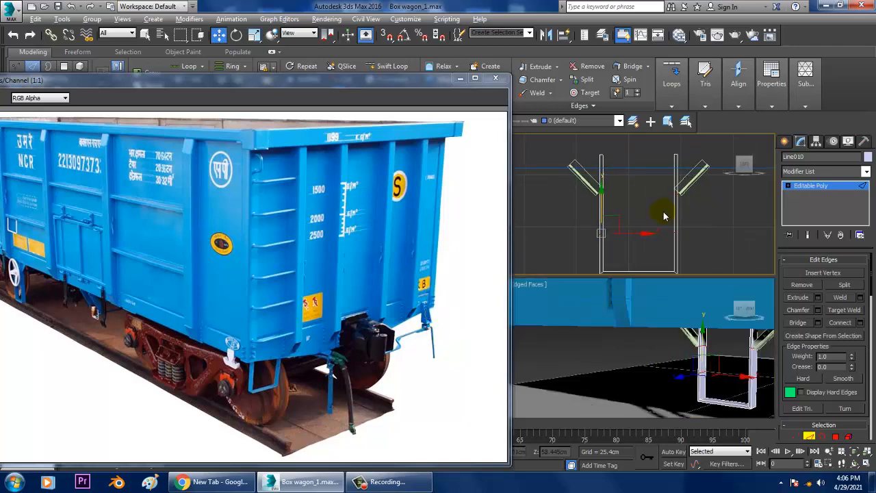
pyautogui.hotkey('alt', 'w')
pyautogui.press('1')
pyautogui.moveTo(577, 215); pyautogui.dragTo(735, 235)
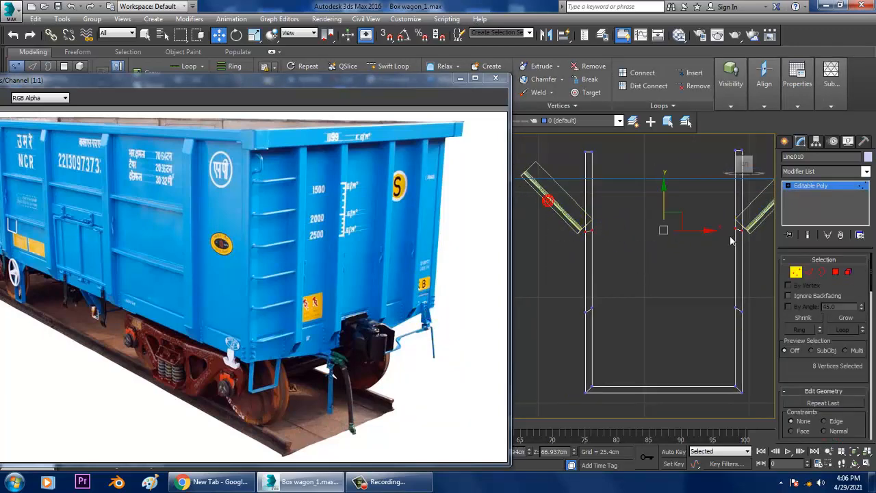
pyautogui.press('r')
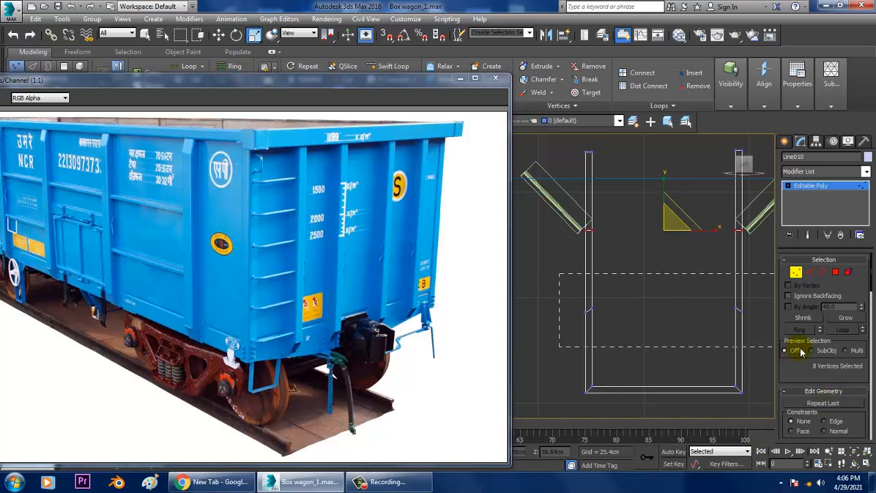
pyautogui.moveTo(802, 351); pyautogui.dragTo(802, 351)
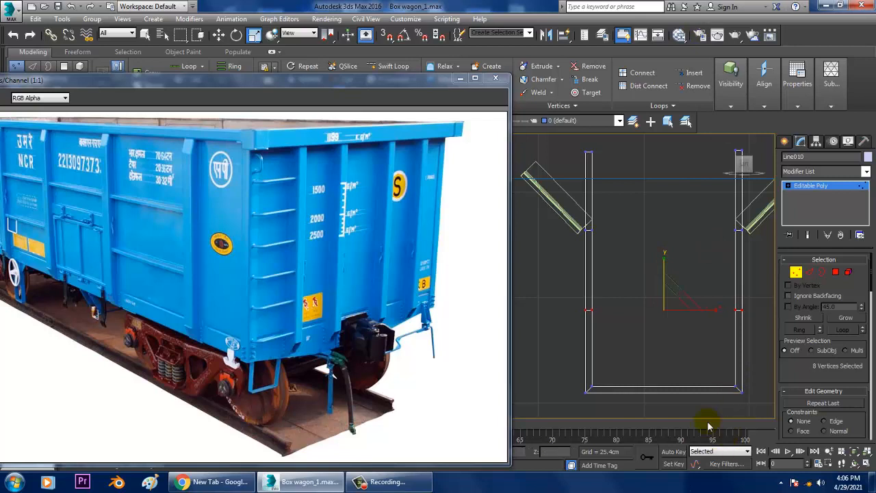
# Raise the lower vertex row on both footstep legs and bridge the facing inner polygons into a crossbar
pyautogui.press('w')
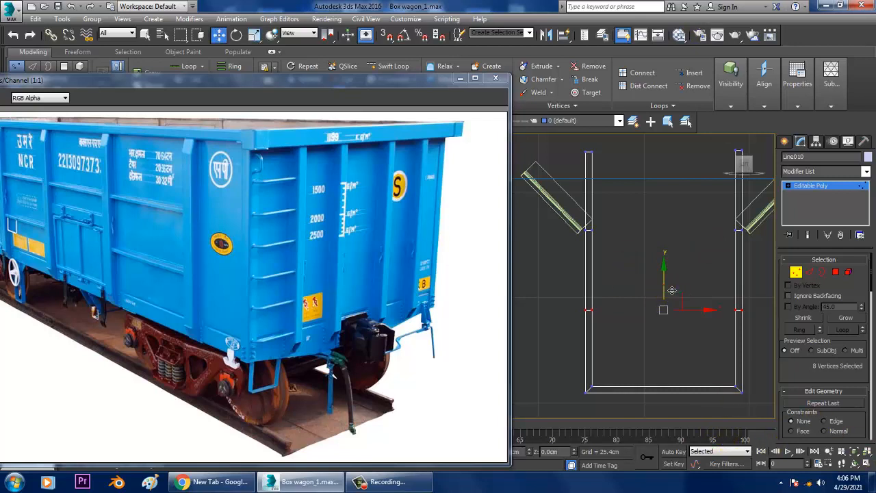
pyautogui.click(835, 272)
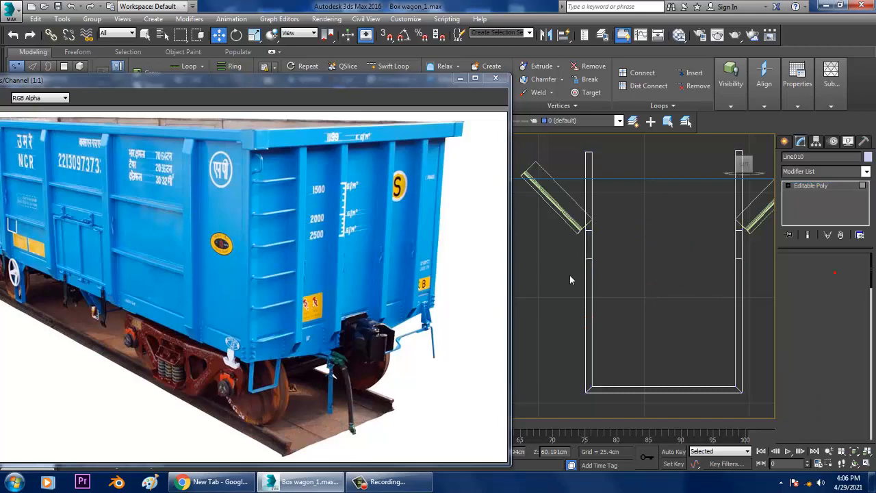
pyautogui.moveTo(734, 313)
pyautogui.keyDown('alt'); pyautogui.mouseDown(button='middle')
pyautogui.moveTo(718, 320)
pyautogui.moveTo(726, 317)
pyautogui.mouseUp(button='middle'); pyautogui.keyUp('alt')
pyautogui.click(620, 277)
pyautogui.keyDown('alt'); pyautogui.moveTo(670, 294); pyautogui.dragTo(710, 292, button='middle'); pyautogui.keyUp('alt')
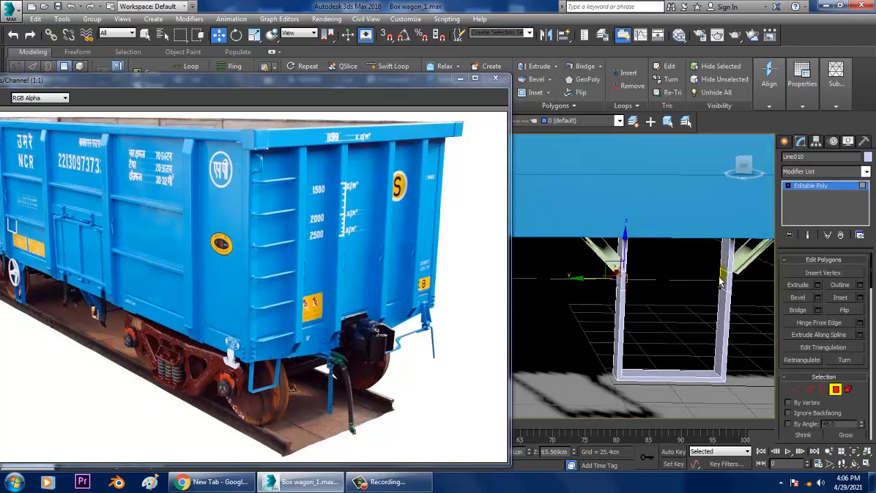
pyautogui.click(800, 312)
pyautogui.keyDown('alt'); pyautogui.moveTo(699, 299); pyautogui.dragTo(695, 300, button='middle'); pyautogui.keyUp('alt')
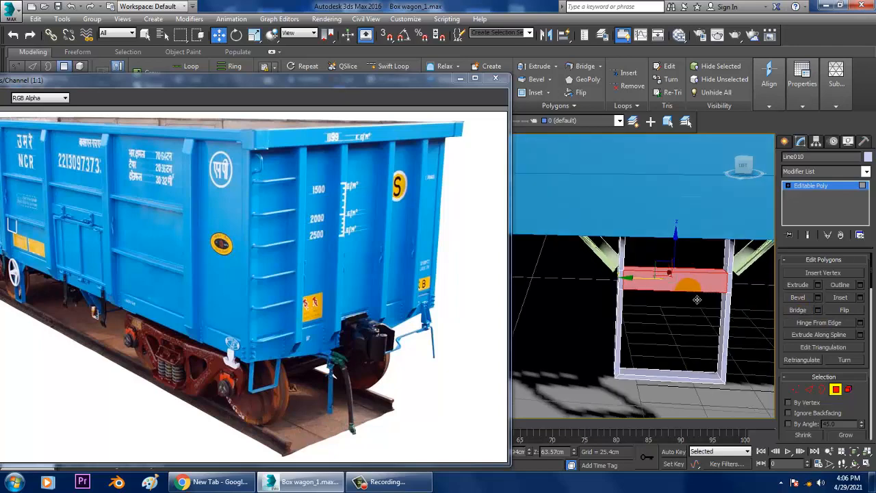
# Create a torus in the Left view centred near the footstep's crossbar, with radius 1 about 8.5 cm and radius 2 about 1 cm
pyautogui.click(786, 141)
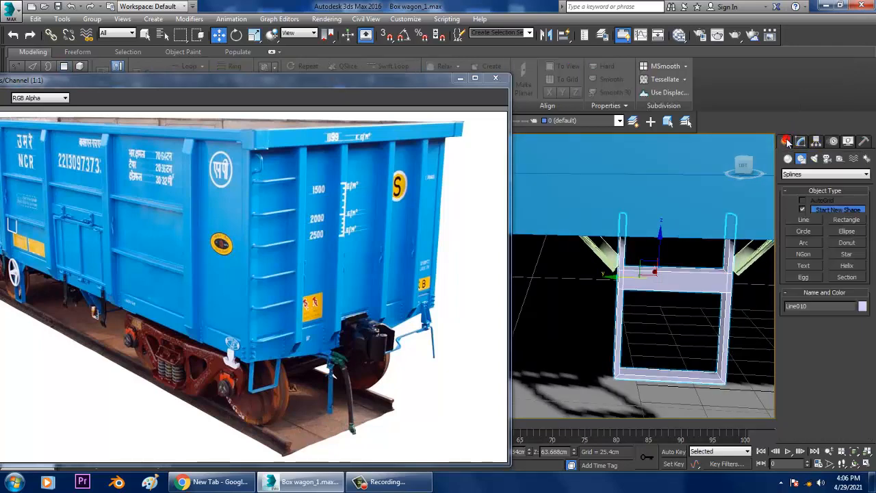
pyautogui.click(788, 159)
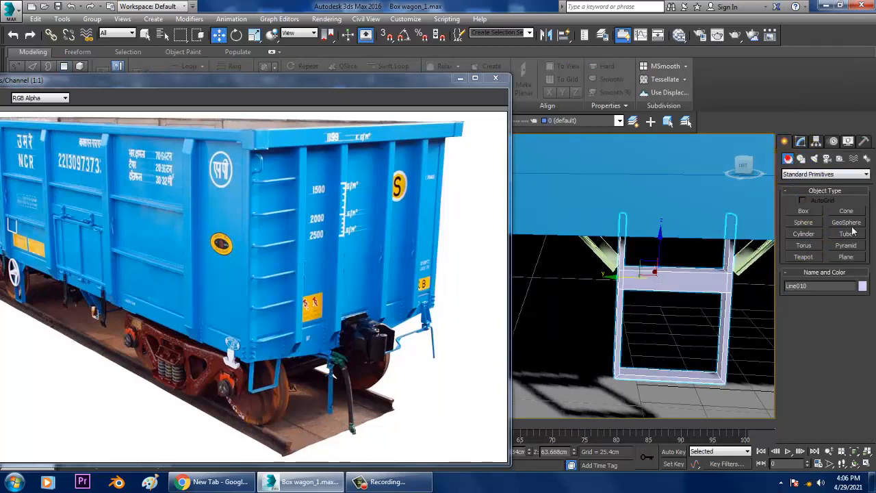
pyautogui.click(808, 248)
pyautogui.hotkey('alt', 'w')
pyautogui.moveTo(699, 224); pyautogui.dragTo(678, 220, button='middle')
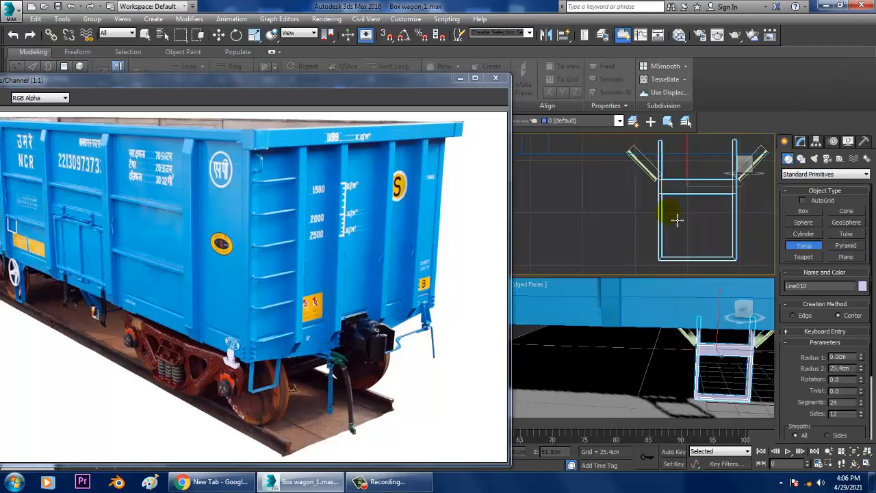
pyautogui.hotkey('alt', 'w')
pyautogui.moveTo(648, 252); pyautogui.dragTo(659, 256, button='middle')
pyautogui.moveTo(635, 248); pyautogui.dragTo(663, 274)
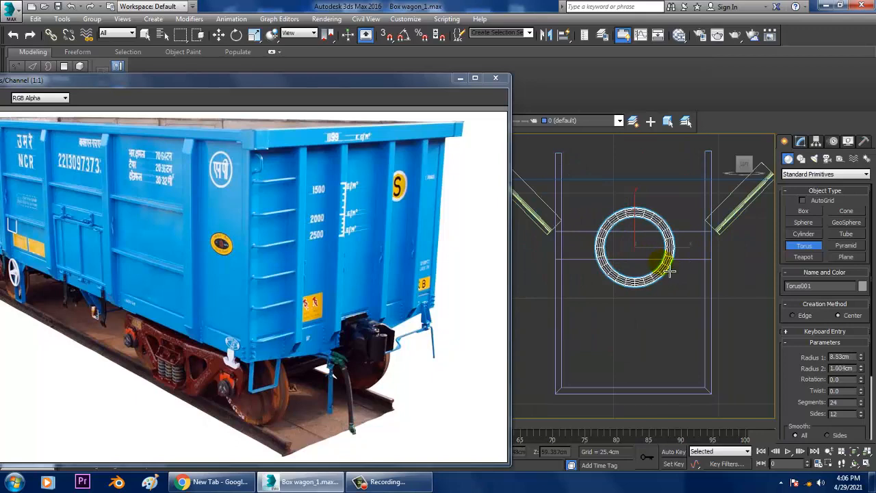
pyautogui.click(670, 271)
pyautogui.rightClick(665, 258)
# Move the torus outward from inside the wagon body to just in front of the footstep
pyautogui.press('r')
pyautogui.moveTo(645, 251); pyautogui.dragTo(575, 192)
pyautogui.keyDown('alt'); pyautogui.moveTo(631, 307); pyautogui.dragTo(692, 277, button='middle'); pyautogui.keyUp('alt')
pyautogui.press('w')
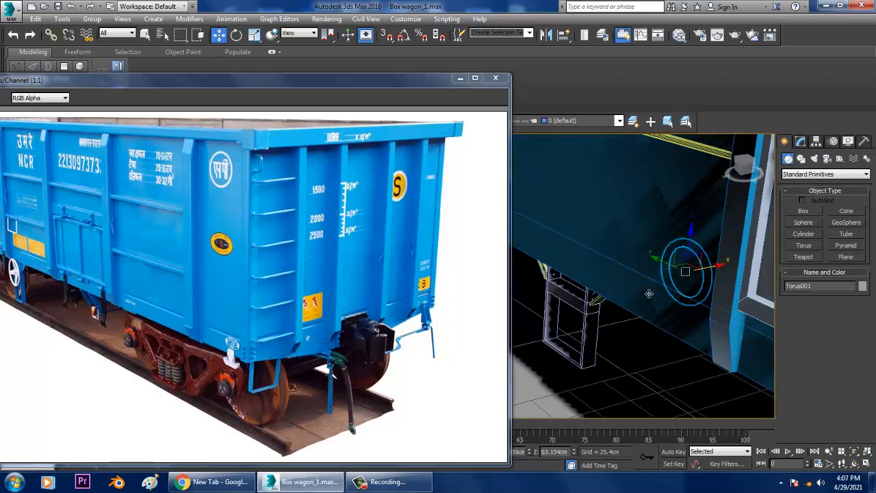
pyautogui.moveTo(649, 294); pyautogui.dragTo(585, 307)
pyautogui.keyDown('alt'); pyautogui.moveTo(606, 307); pyautogui.dragTo(717, 256, button='middle'); pyautogui.keyUp('alt')
pyautogui.scroll(3, 716, 256)
# Set the torus's radius 2 to 0.546 cm, its segments to 16 and its sides to 11
pyautogui.click(801, 141)
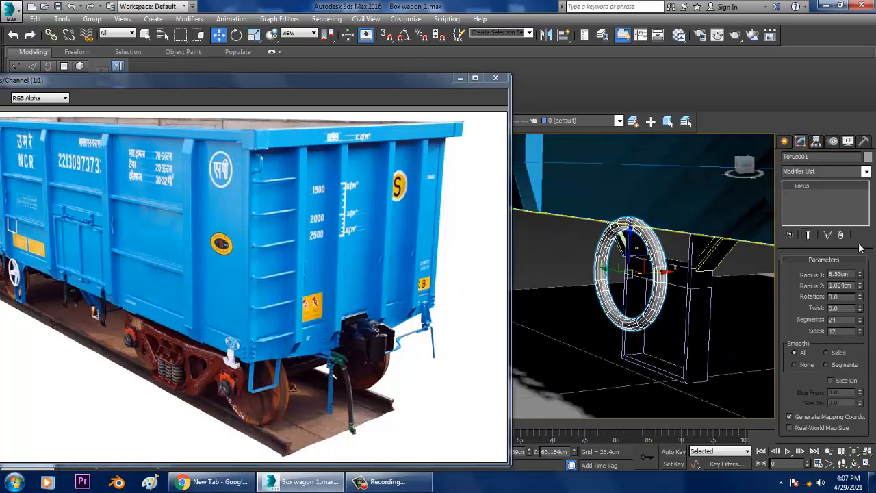
pyautogui.moveTo(860, 284); pyautogui.dragTo(875, 306)
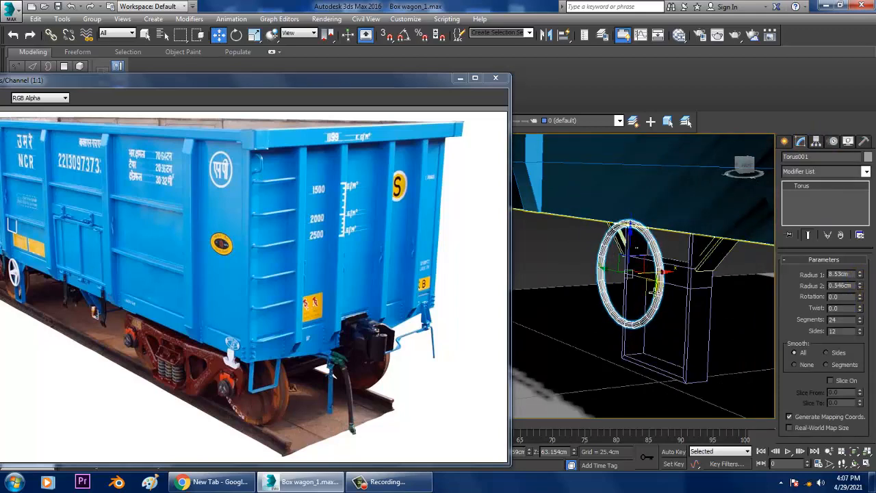
pyautogui.keyDown('alt'); pyautogui.moveTo(654, 293); pyautogui.dragTo(671, 267, button='middle'); pyautogui.keyUp('alt')
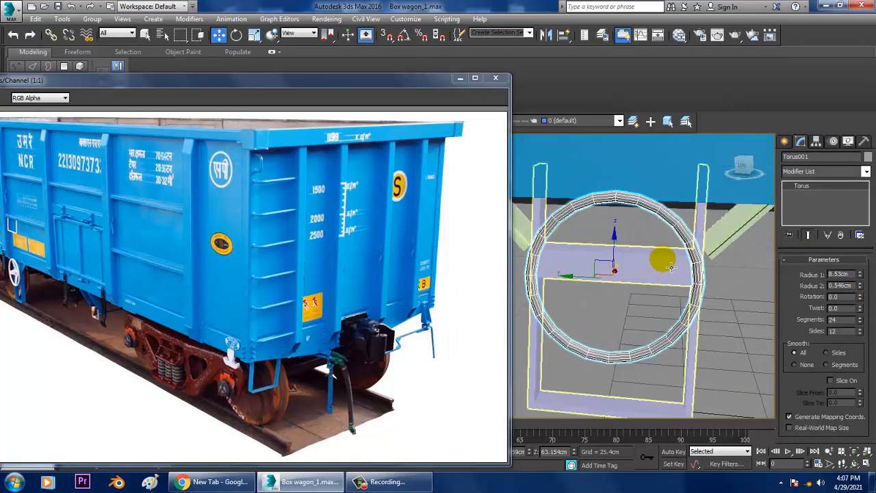
pyautogui.click(860, 334)
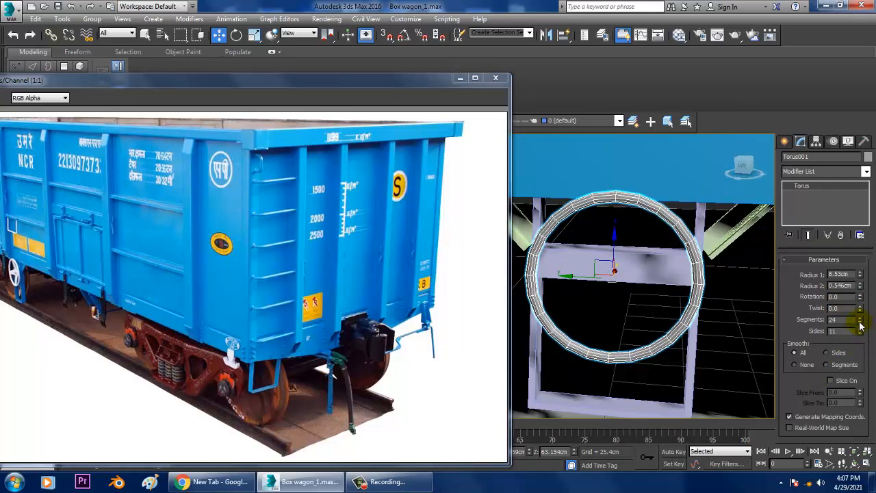
pyautogui.moveTo(864, 339)
pyautogui.mouseDown()
pyautogui.moveTo(871, 350)
pyautogui.moveTo(870, 334)
pyautogui.mouseUp()
pyautogui.hotkey('ctrl', 'z')
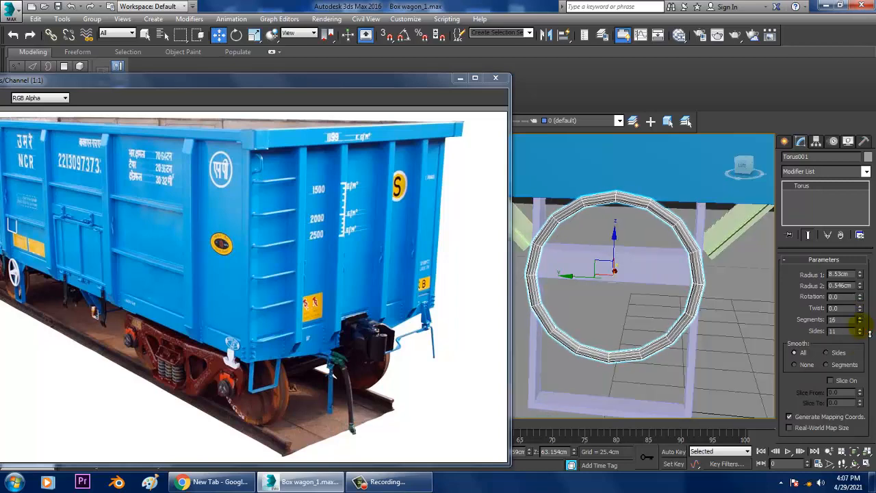
# Convert the torus to an Editable Poly
pyautogui.click(589, 197)
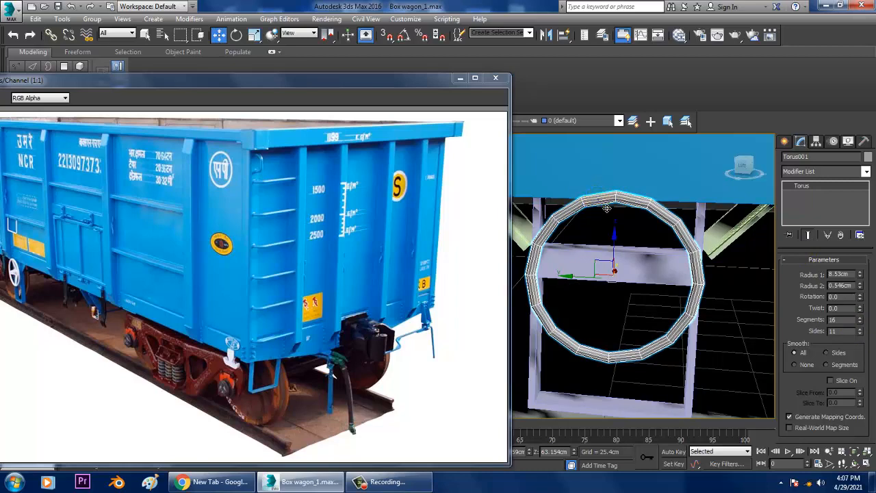
pyautogui.rightClick(600, 199)
pyautogui.click(659, 309)
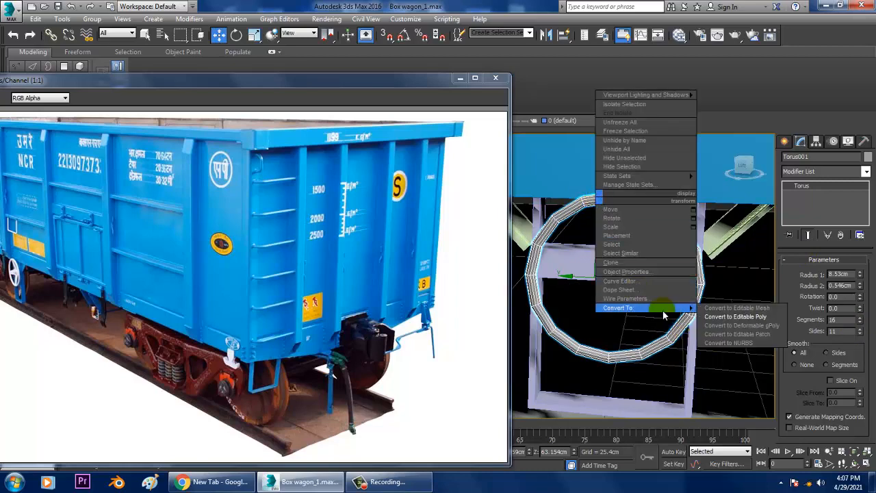
pyautogui.click(736, 316)
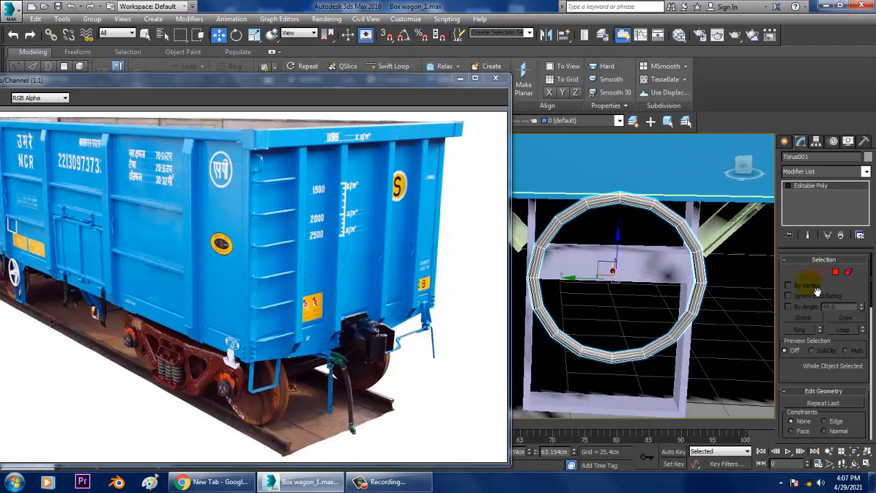
# Select two adjacent inner-facing polygons at the top of the ring and two more on the side facing the opposite leg
pyautogui.click(835, 272)
pyautogui.scroll(5, 594, 191)
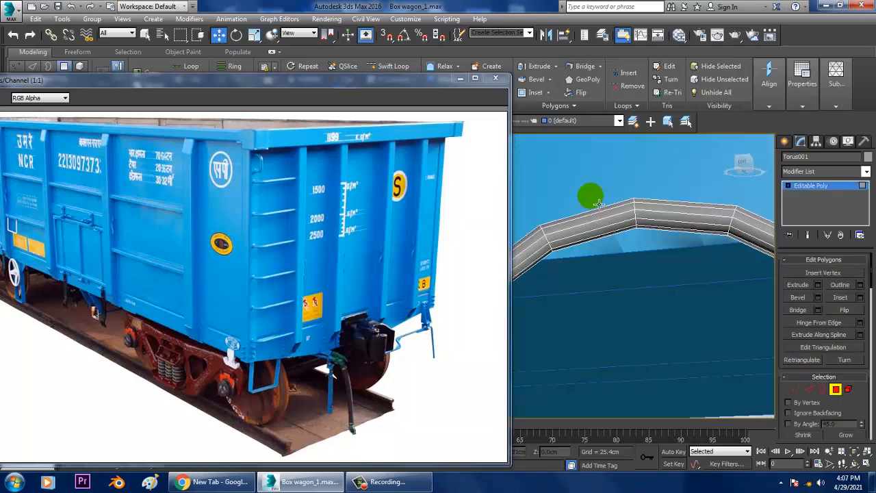
pyautogui.keyDown('alt'); pyautogui.moveTo(597, 203); pyautogui.dragTo(623, 313, button='middle'); pyautogui.keyUp('alt')
pyautogui.click(598, 268)
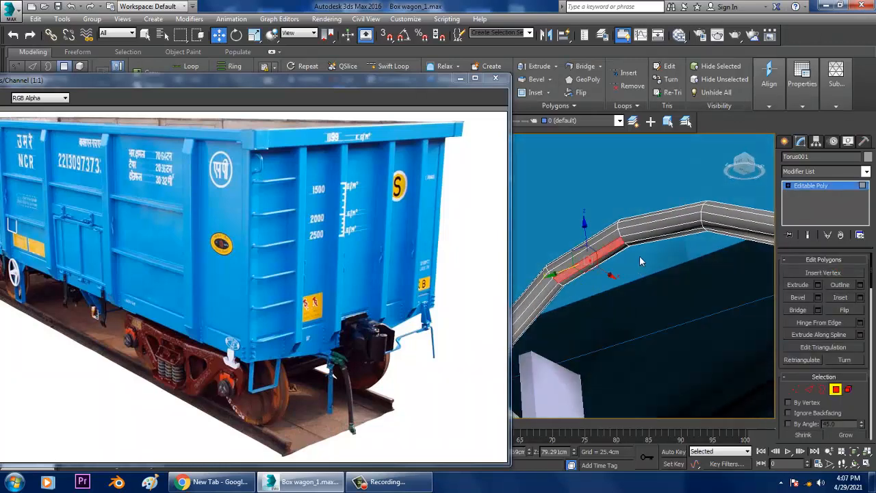
pyautogui.keyDown('ctrl'); pyautogui.click(642, 242); pyautogui.keyUp('ctrl')
pyautogui.keyDown('alt'); pyautogui.moveTo(700, 266); pyautogui.dragTo(654, 272, button='middle'); pyautogui.keyUp('alt')
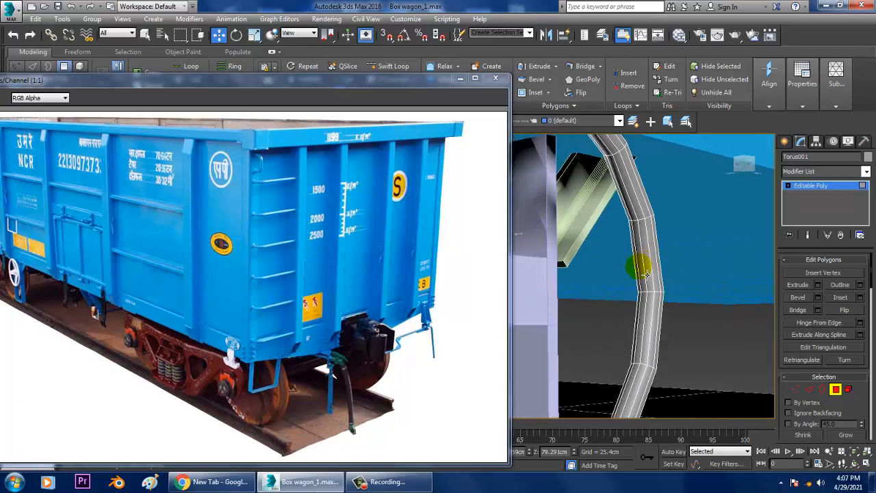
pyautogui.click(647, 274)
pyautogui.keyDown('ctrl'); pyautogui.click(651, 318); pyautogui.keyUp('ctrl')
pyautogui.keyDown('alt'); pyautogui.moveTo(652, 299); pyautogui.dragTo(658, 299, button='middle'); pyautogui.keyUp('alt')
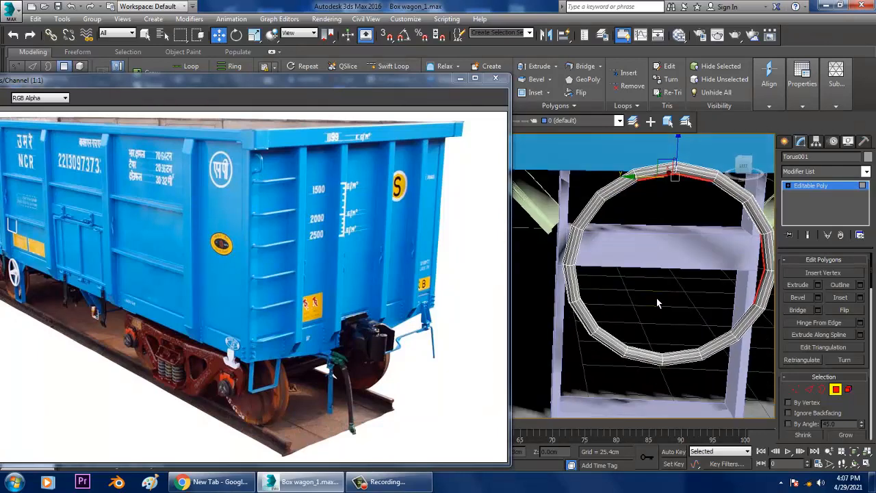
# Add two adjacent inner-facing polygons at the bottom of the ring to the selection
pyautogui.scroll(4, 684, 336)
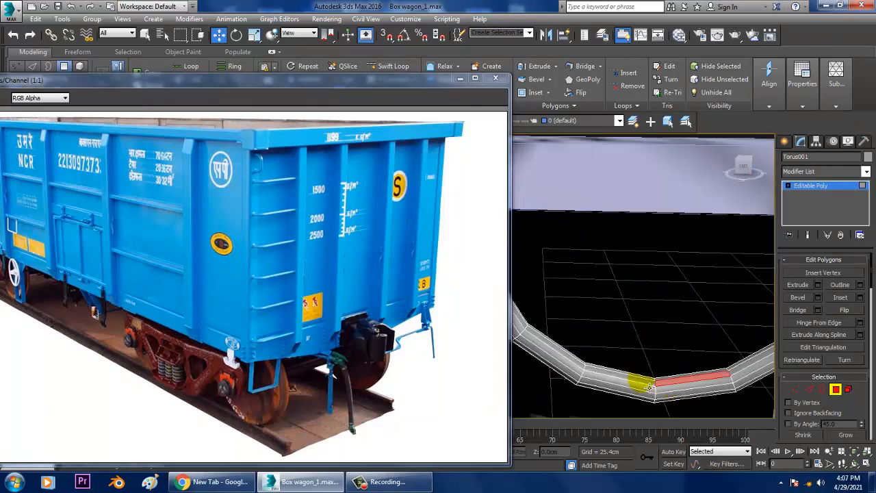
pyautogui.keyDown('ctrl'); pyautogui.click(649, 388); pyautogui.keyUp('ctrl')
pyautogui.scroll(-6, 625, 373)
pyautogui.keyDown('alt'); pyautogui.moveTo(621, 372); pyautogui.dragTo(684, 388, button='middle'); pyautogui.keyUp('alt')
pyautogui.scroll(5, 688, 391)
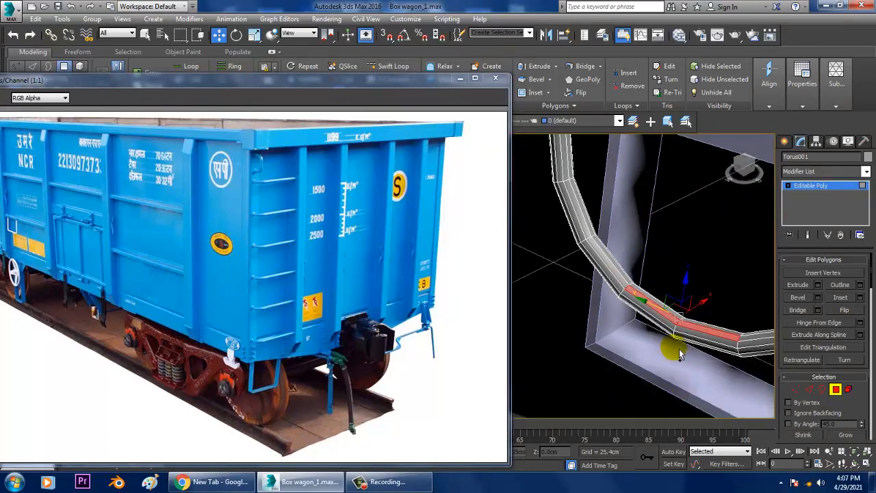
pyautogui.click(705, 331)
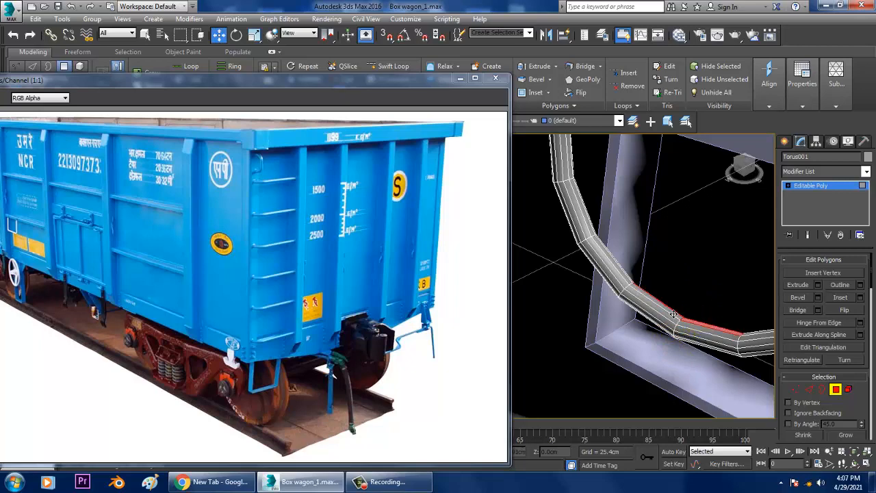
pyautogui.scroll(-5, 674, 314)
pyautogui.scroll(6, 671, 315)
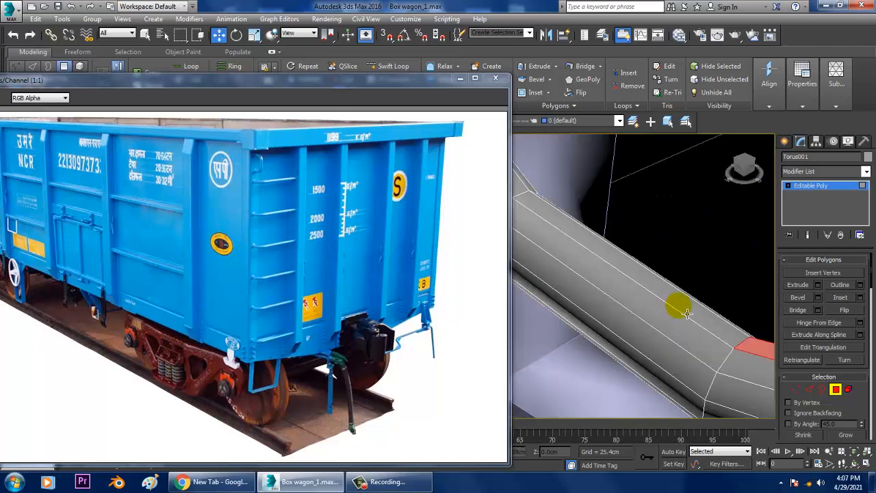
pyautogui.keyDown('ctrl'); pyautogui.click(685, 310); pyautogui.keyUp('ctrl')
pyautogui.scroll(-6, 689, 311)
pyautogui.moveTo(689, 312)
pyautogui.keyDown('alt'); pyautogui.mouseDown(button='middle')
pyautogui.moveTo(734, 303)
pyautogui.moveTo(679, 306)
pyautogui.mouseUp(button='middle'); pyautogui.keyUp('alt')
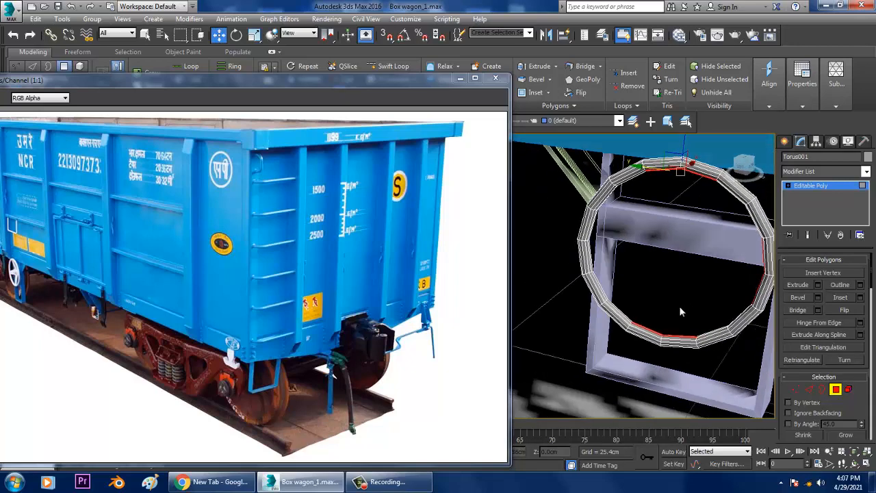
# Add the inner-facing polygons on the ring's remaining side to the selection, completing four evenly spaced spoke positions
pyautogui.scroll(5, 679, 306)
pyautogui.moveTo(538, 309); pyautogui.dragTo(625, 306, button='middle')
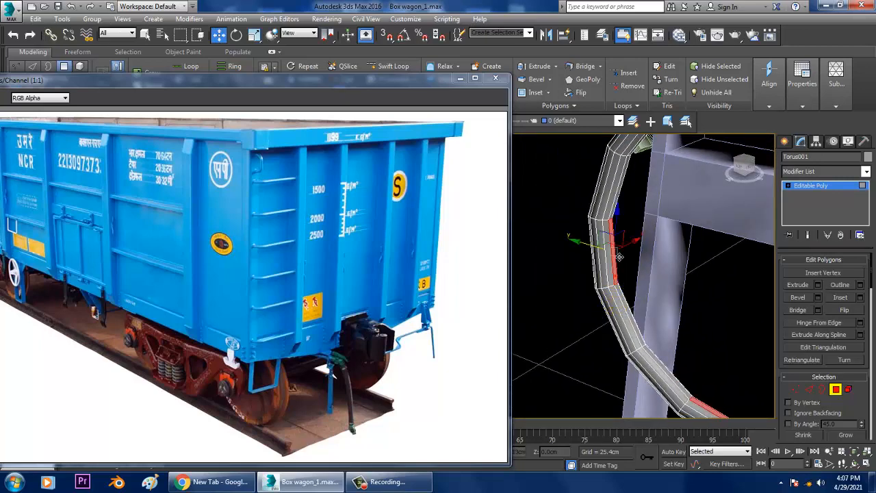
pyautogui.moveTo(653, 253)
pyautogui.keyDown('alt'); pyautogui.mouseDown(button='middle')
pyautogui.moveTo(630, 235)
pyautogui.moveTo(656, 237)
pyautogui.mouseUp(button='middle'); pyautogui.keyUp('alt')
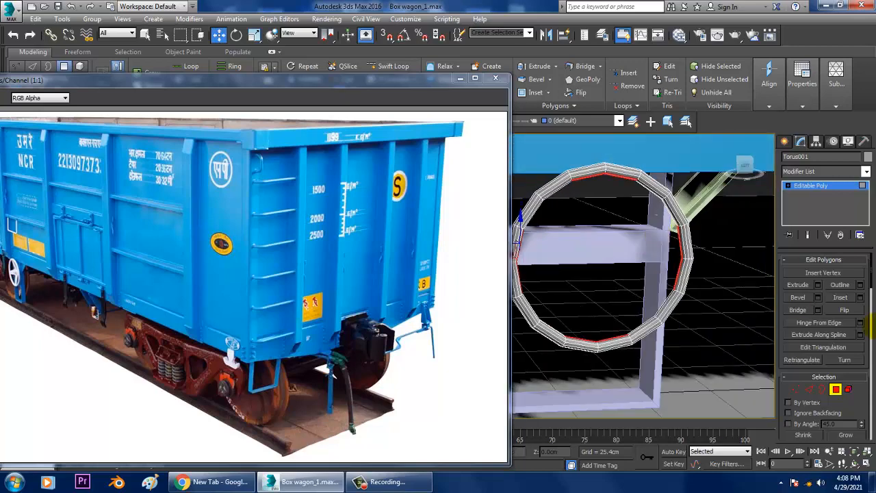
pyautogui.click(818, 285)
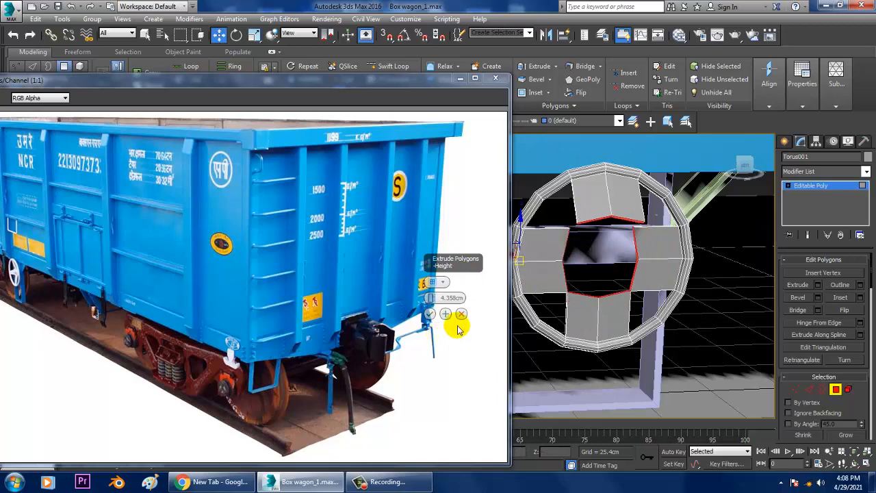
pyautogui.click(461, 313)
pyautogui.click(819, 298)
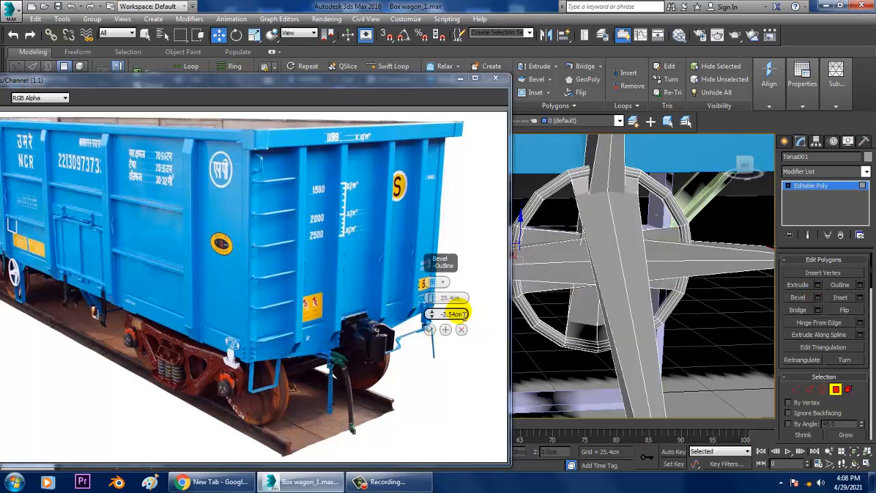
pyautogui.moveTo(442, 319)
pyautogui.mouseDown()
pyautogui.moveTo(451, 328)
pyautogui.moveTo(439, 330)
pyautogui.moveTo(430, 314)
pyautogui.mouseUp()
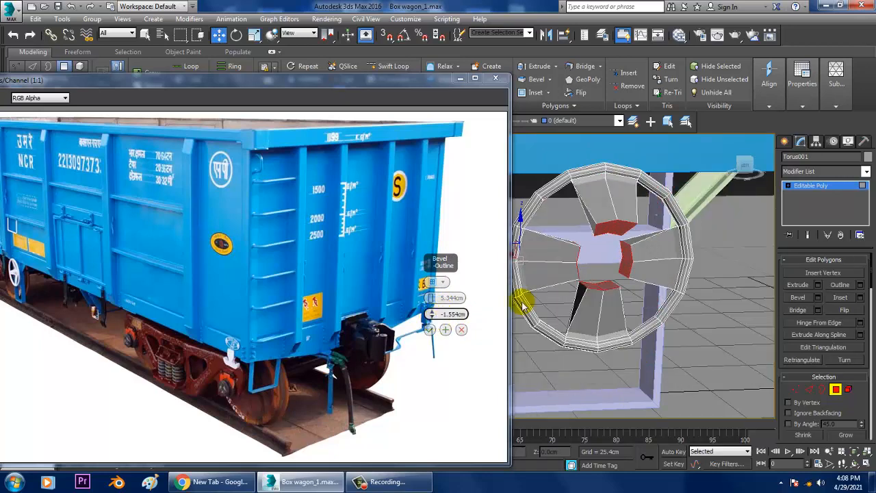
pyautogui.moveTo(525, 300)
pyautogui.keyDown('alt'); pyautogui.mouseDown(button='middle')
pyautogui.moveTo(722, 268)
pyautogui.moveTo(534, 286)
pyautogui.mouseUp(button='middle'); pyautogui.keyUp('alt')
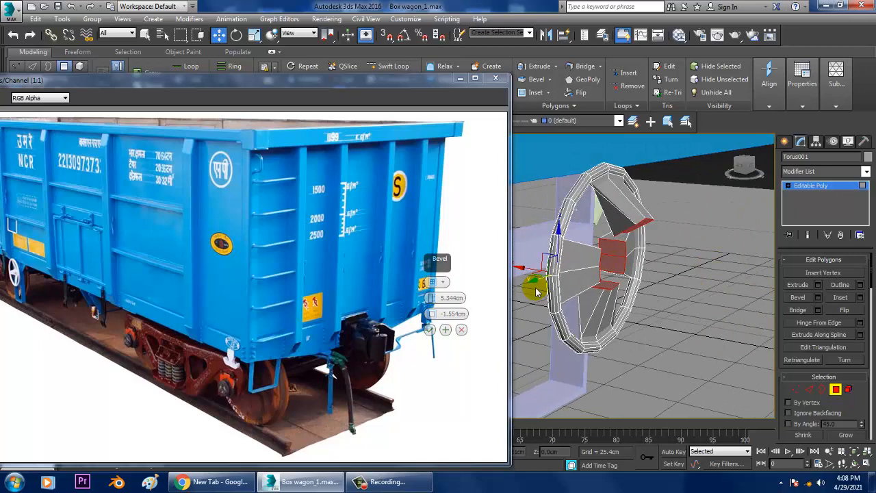
pyautogui.click(461, 329)
pyautogui.keyDown('alt'); pyautogui.moveTo(539, 317); pyautogui.dragTo(691, 270, button='middle'); pyautogui.keyUp('alt')
pyautogui.click(819, 286)
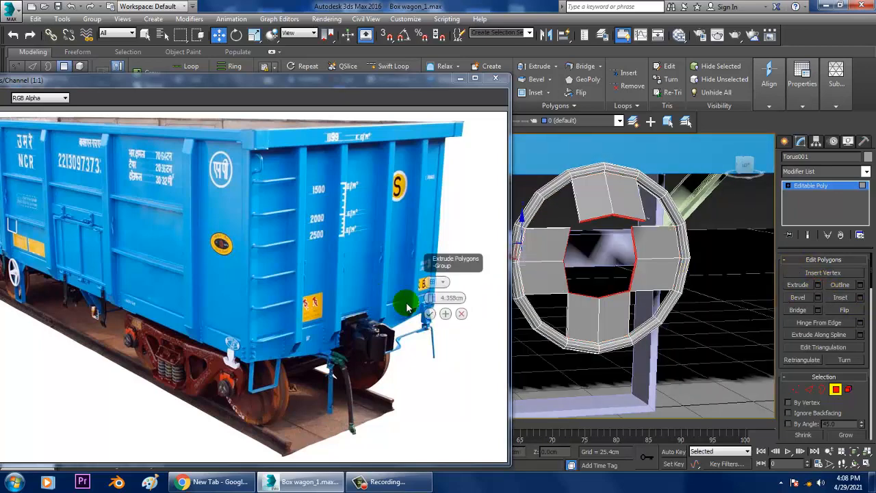
pyautogui.moveTo(432, 298); pyautogui.dragTo(432, 301)
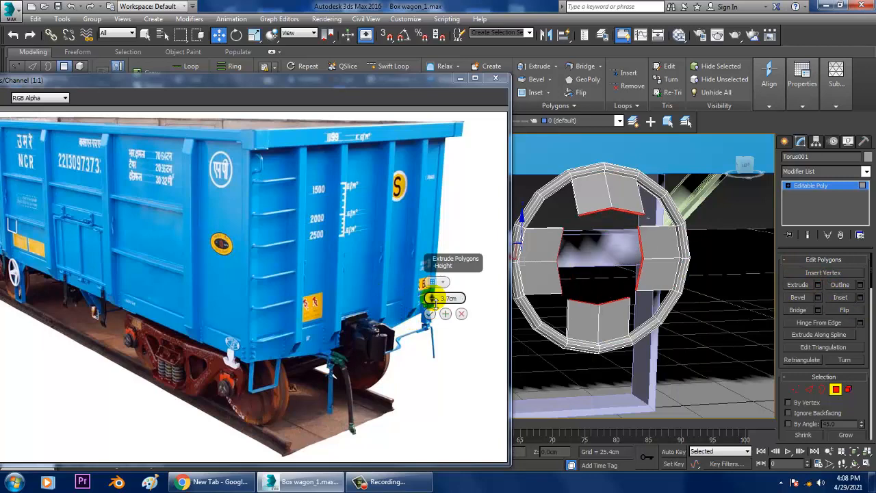
pyautogui.keyDown('alt'); pyautogui.moveTo(595, 267); pyautogui.dragTo(614, 271, button='middle'); pyautogui.keyUp('alt')
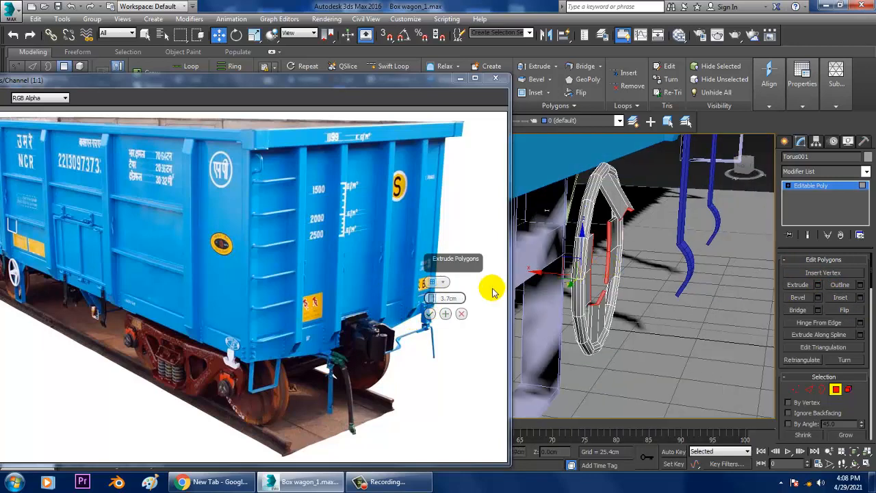
pyautogui.click(462, 314)
# Correct the polygon selection at the top of the ring to the two adjacent inner-facing polygons
pyautogui.keyDown('alt'); pyautogui.moveTo(589, 247); pyautogui.dragTo(634, 217, button='middle'); pyautogui.keyUp('alt')
pyautogui.scroll(5, 603, 194)
pyautogui.keyDown('alt'); pyautogui.moveTo(602, 194); pyautogui.dragTo(582, 229, button='middle'); pyautogui.keyUp('alt')
pyautogui.scroll(-5, 587, 233)
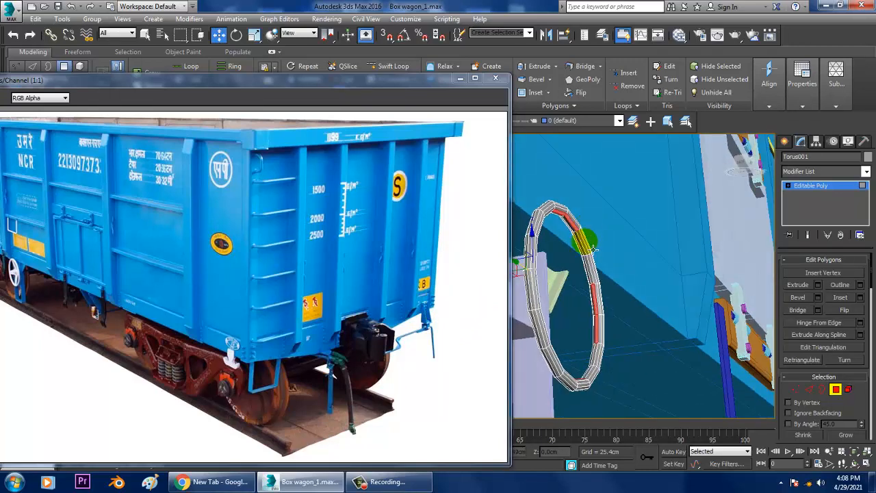
pyautogui.scroll(4, 587, 234)
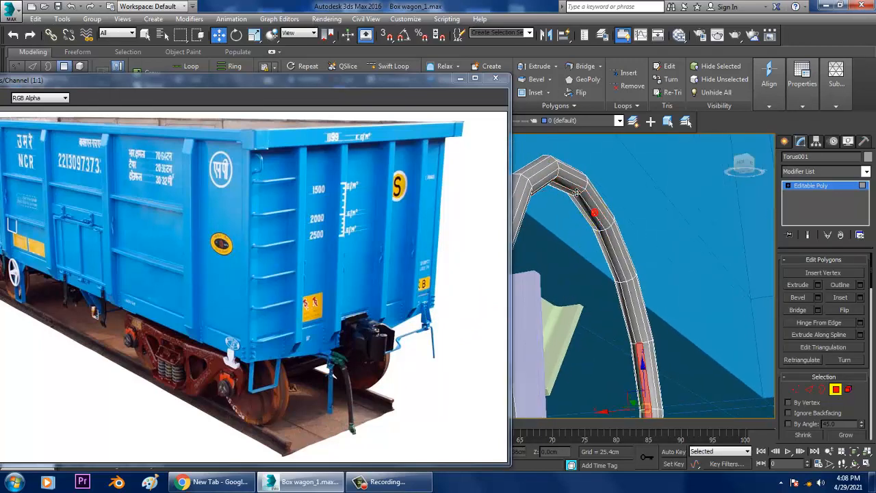
pyautogui.keyDown('ctrl'); pyautogui.click(593, 218); pyautogui.keyUp('ctrl')
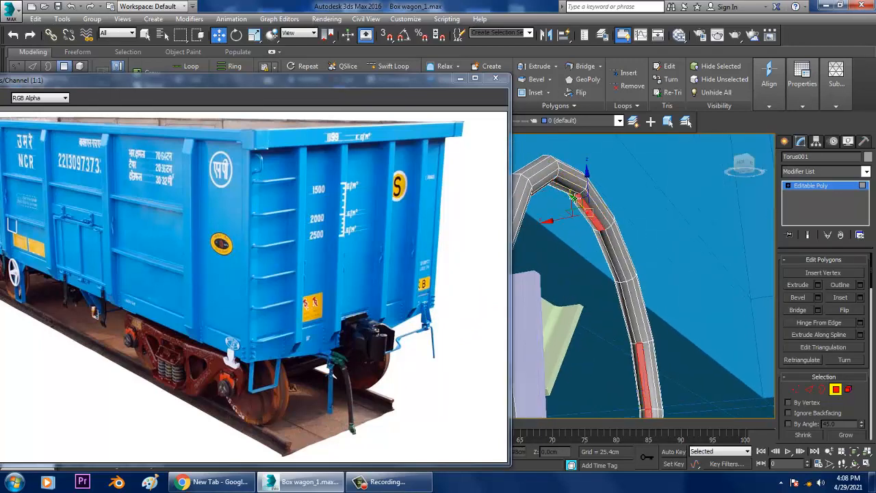
pyautogui.keyDown('ctrl'); pyautogui.click(573, 193); pyautogui.keyUp('ctrl')
# Extrude the four selected pairs of inner-facing ring polygons by 6.639 cm toward the centre to form spokes
pyautogui.scroll(-3, 629, 238)
pyautogui.keyDown('alt'); pyautogui.moveTo(629, 238); pyautogui.dragTo(629, 294, button='middle'); pyautogui.keyUp('alt')
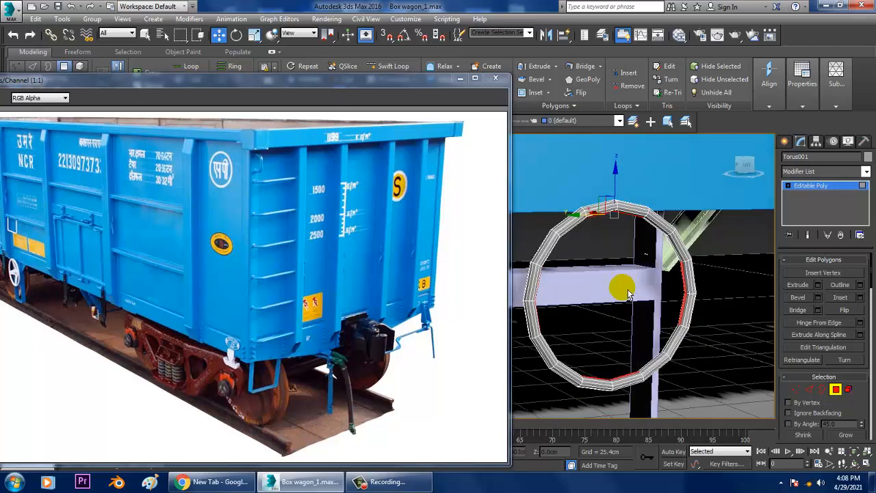
pyautogui.click(819, 285)
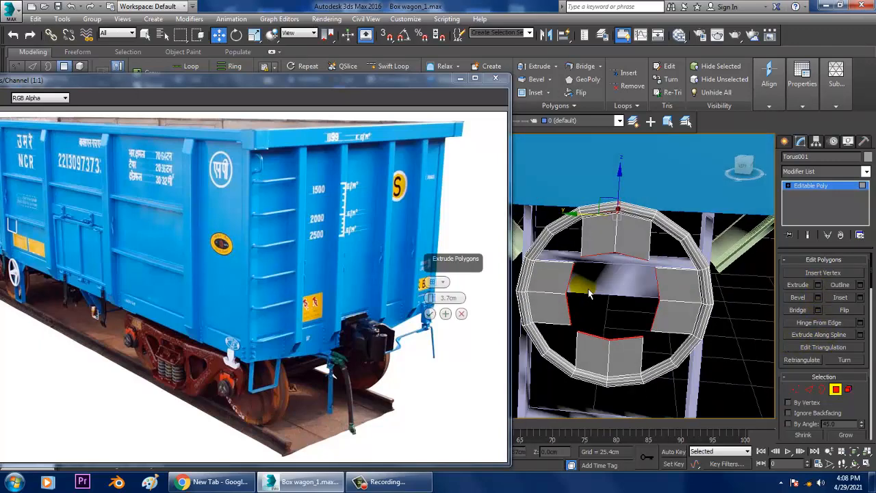
pyautogui.moveTo(430, 299); pyautogui.dragTo(432, 296)
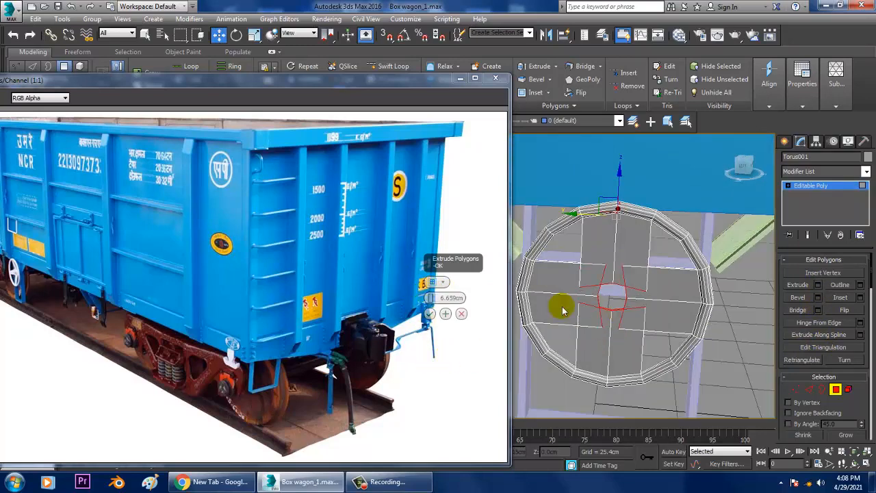
pyautogui.click(429, 314)
# Scale down the spokes' inner end polygons together so the spokes taper and their corners meet around a small central hole
pyautogui.press('r')
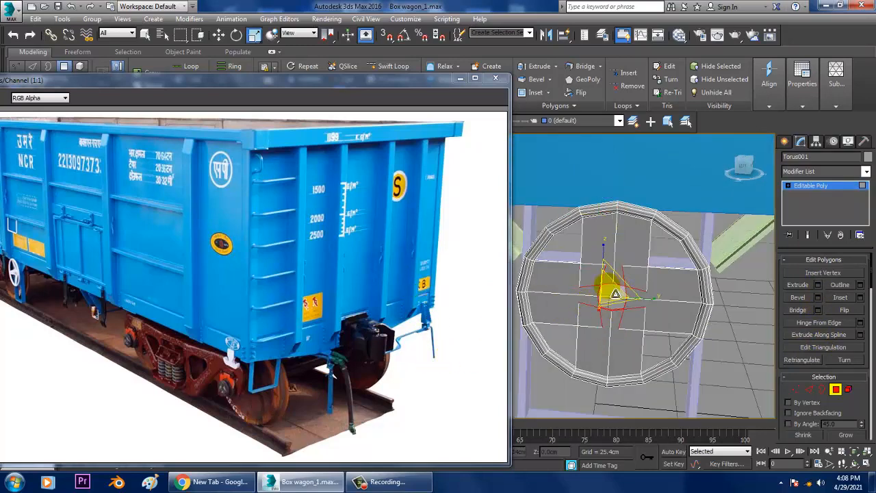
pyautogui.moveTo(626, 299); pyautogui.dragTo(701, 416)
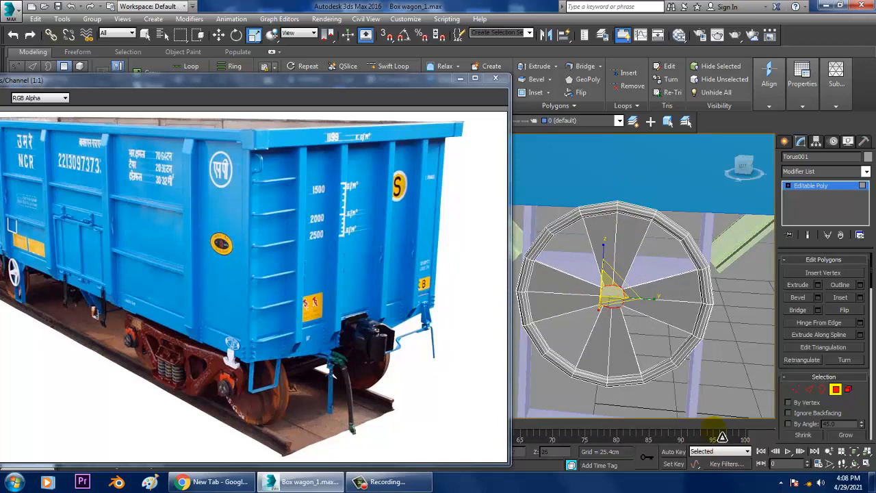
pyautogui.keyDown('alt'); pyautogui.moveTo(662, 294); pyautogui.dragTo(649, 312, button='middle'); pyautogui.keyUp('alt')
# Select the two adjacent vertices where neighbouring spokes meet at a hub corner and weld them with a 42.996 cm threshold
pyautogui.scroll(15, 649, 311)
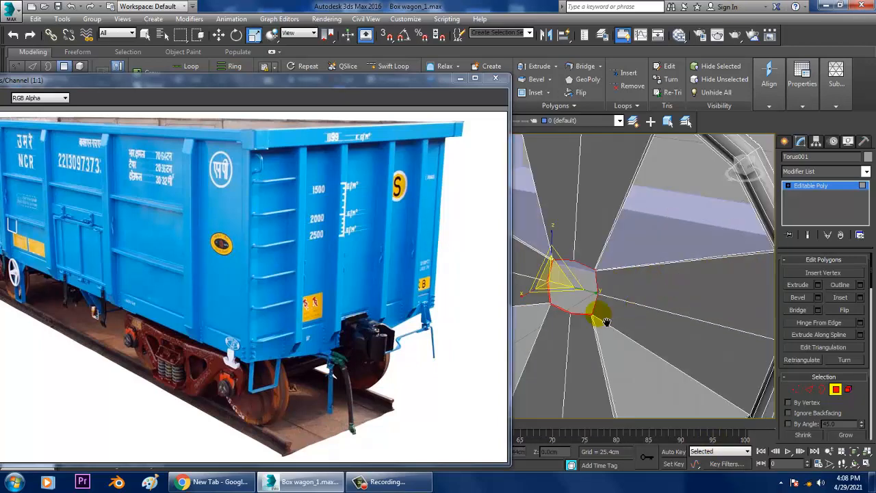
pyautogui.scroll(-4, 609, 288)
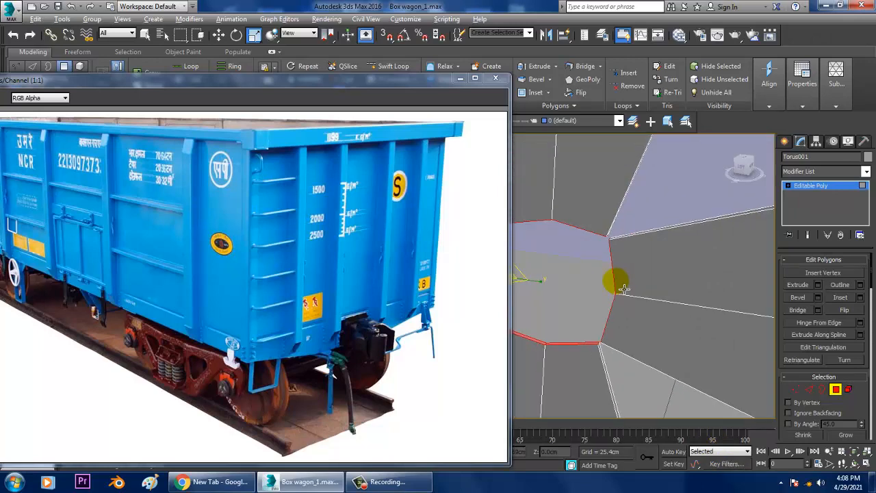
pyautogui.moveTo(623, 290); pyautogui.dragTo(644, 243, button='middle')
pyautogui.click(640, 238)
pyautogui.scroll(5, 630, 235)
pyautogui.press('1')
pyautogui.click(590, 267)
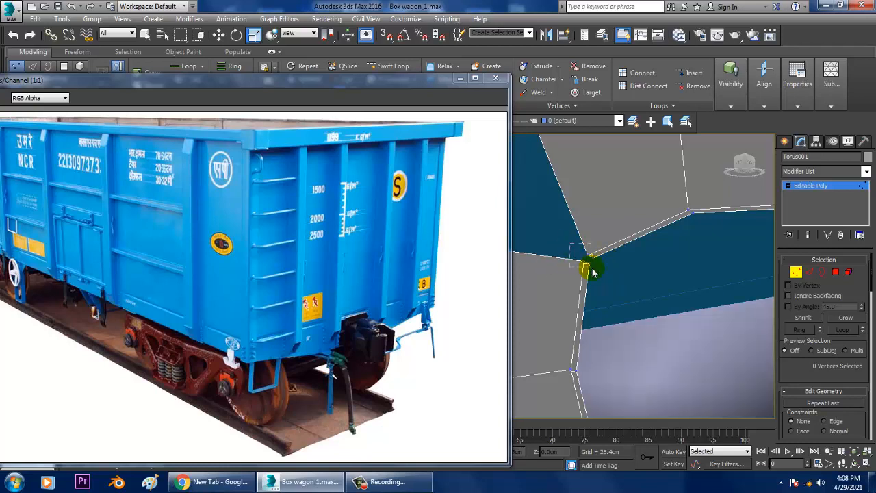
pyautogui.press('z')
pyautogui.scroll(-6, 592, 269)
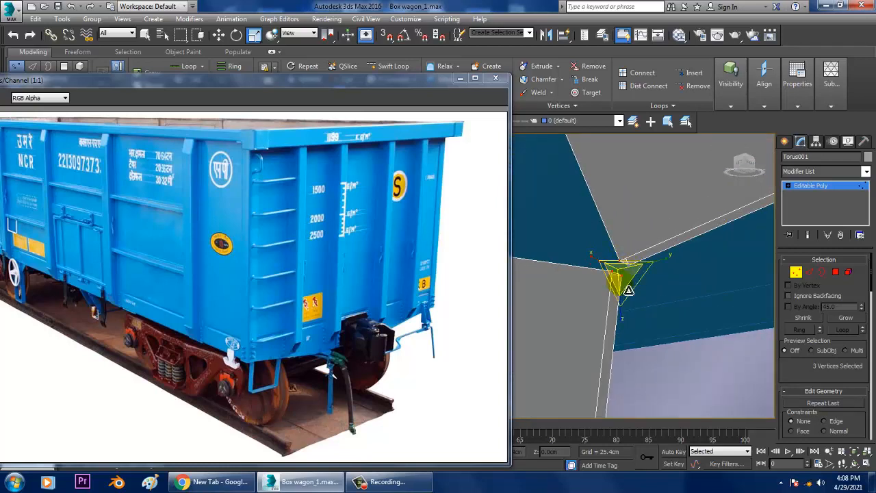
pyautogui.rightClick(633, 286)
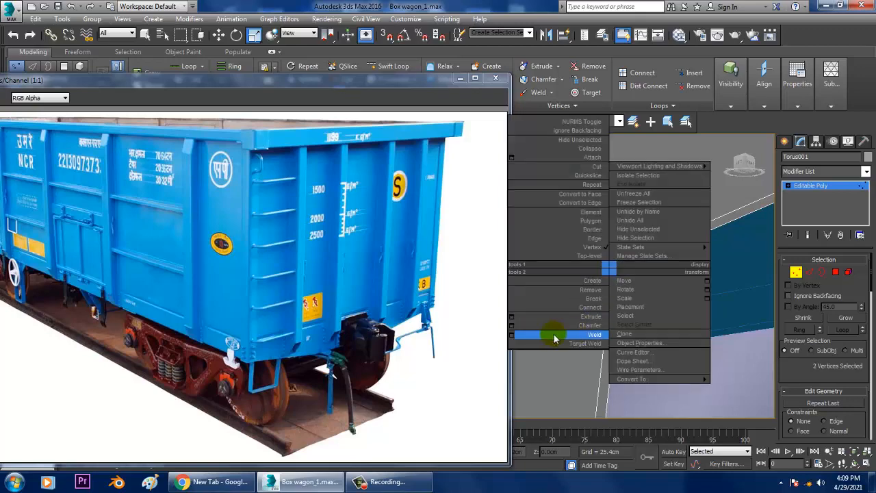
pyautogui.click(557, 334)
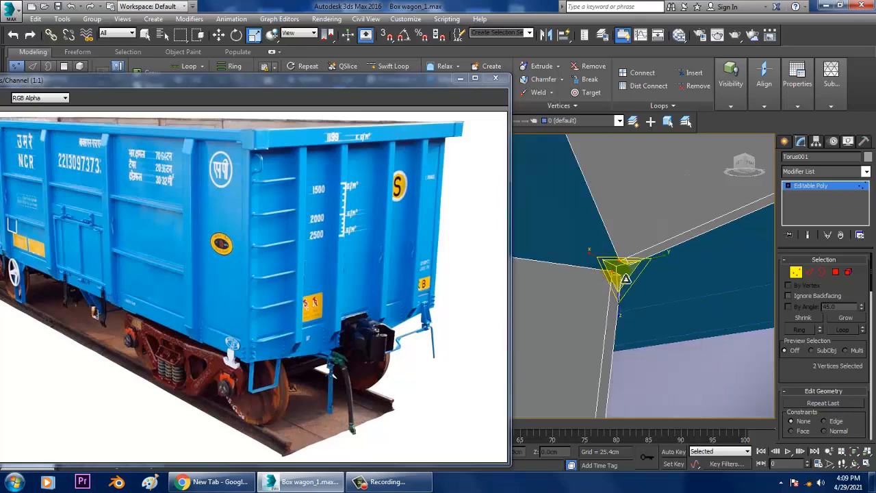
pyautogui.rightClick(614, 268)
pyautogui.click(518, 335)
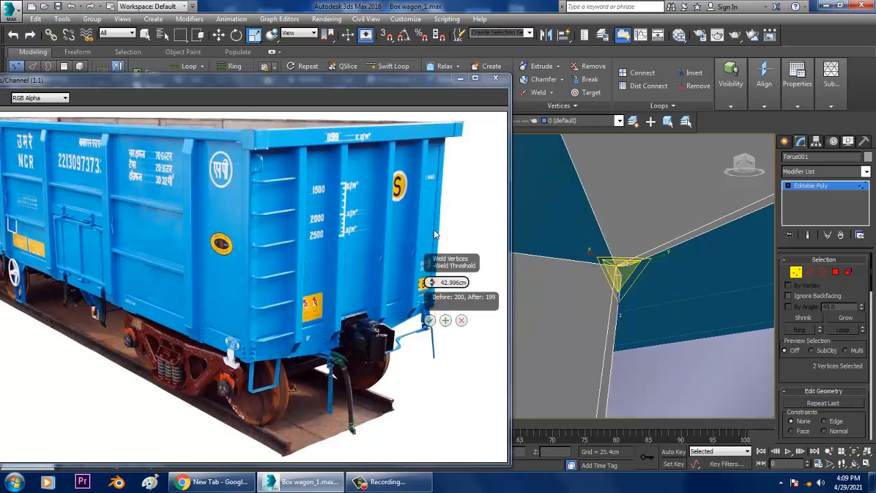
pyautogui.click(430, 321)
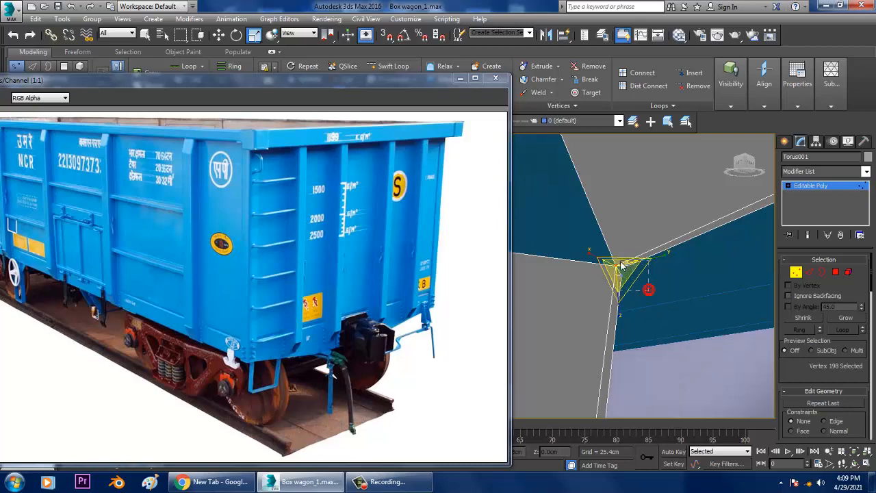
# Weld the second pair of vertices at the same hub corner
pyautogui.moveTo(622, 265); pyautogui.dragTo(620, 263)
pyautogui.scroll(2, 630, 274)
pyautogui.scroll(-2, 632, 275)
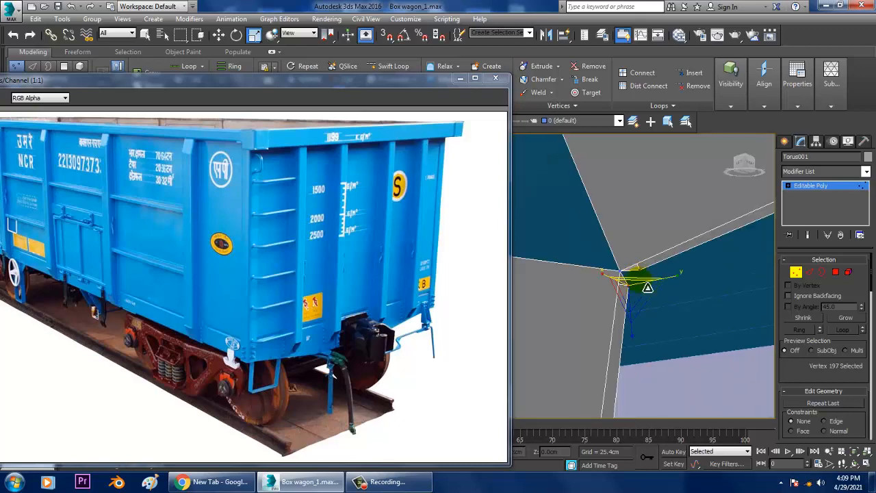
# Isolate the handwheel and weld the next pair of adjacent vertices where the upper and side spokes meet at the hub
pyautogui.hotkey('alt', 'q')
pyautogui.scroll(4, 653, 271)
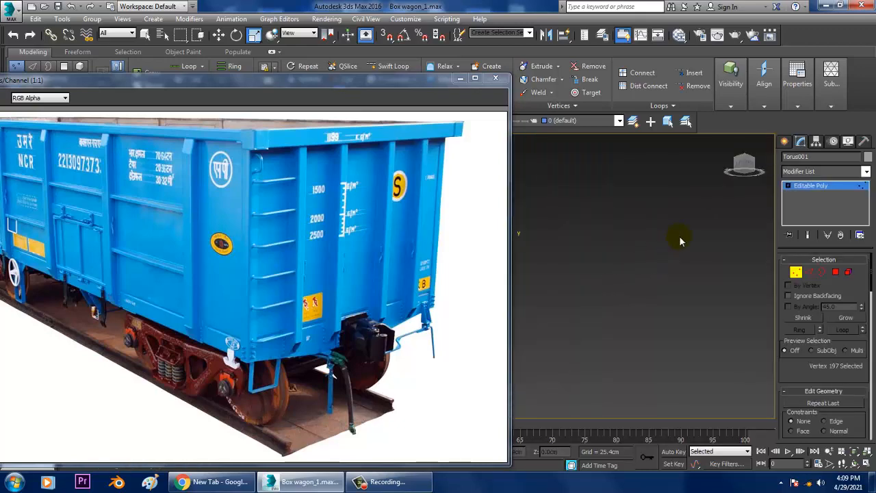
pyautogui.scroll(-5, 680, 241)
pyautogui.press('w')
pyautogui.click(721, 272)
pyautogui.scroll(4, 674, 257)
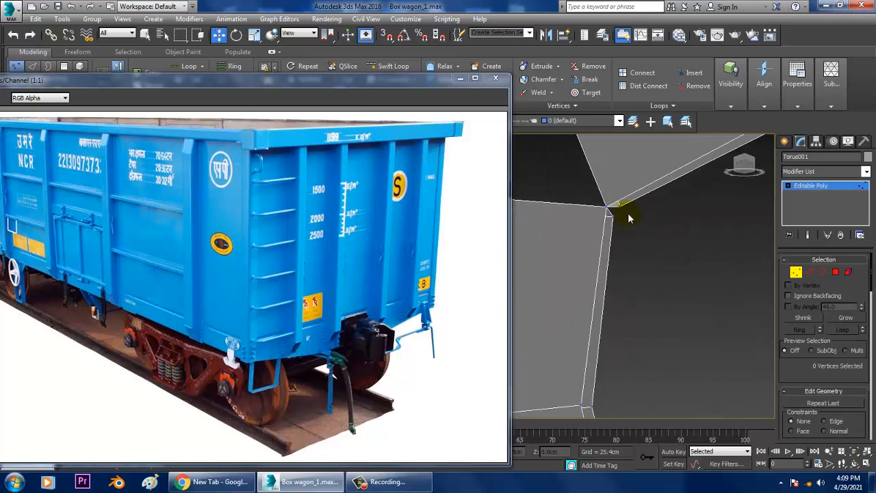
pyautogui.rightClick(612, 221)
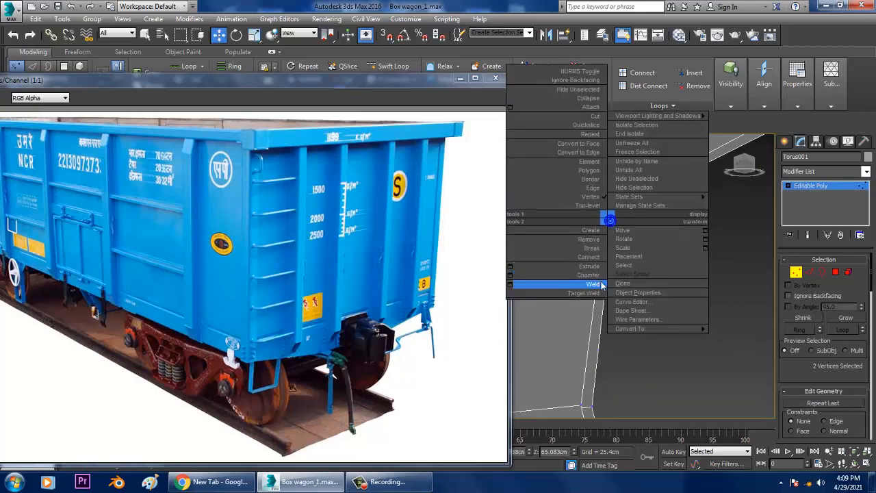
pyautogui.click(599, 283)
# Weld both pairs of adjacent vertices where the side spoke meets the lower spoke at the hub
pyautogui.moveTo(611, 336); pyautogui.dragTo(592, 311, button='middle')
pyautogui.scroll(-2, 609, 260)
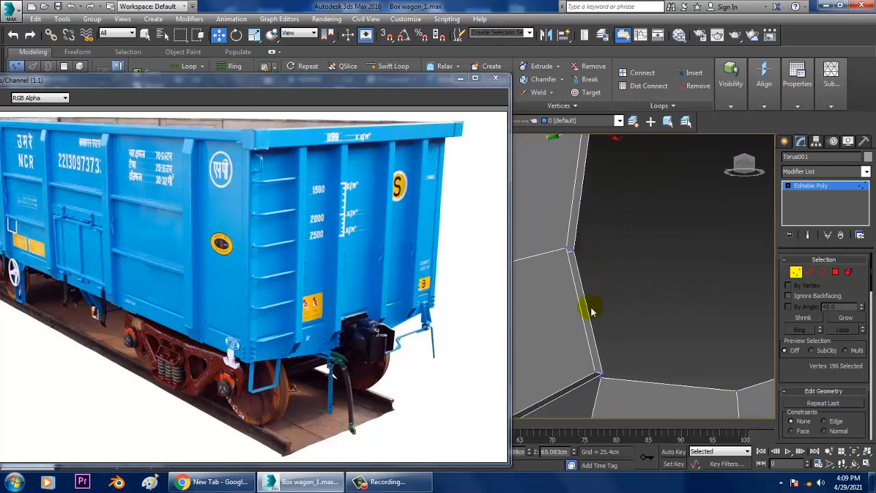
pyautogui.keyDown('alt'); pyautogui.moveTo(619, 393); pyautogui.dragTo(568, 282, button='middle'); pyautogui.keyUp('alt')
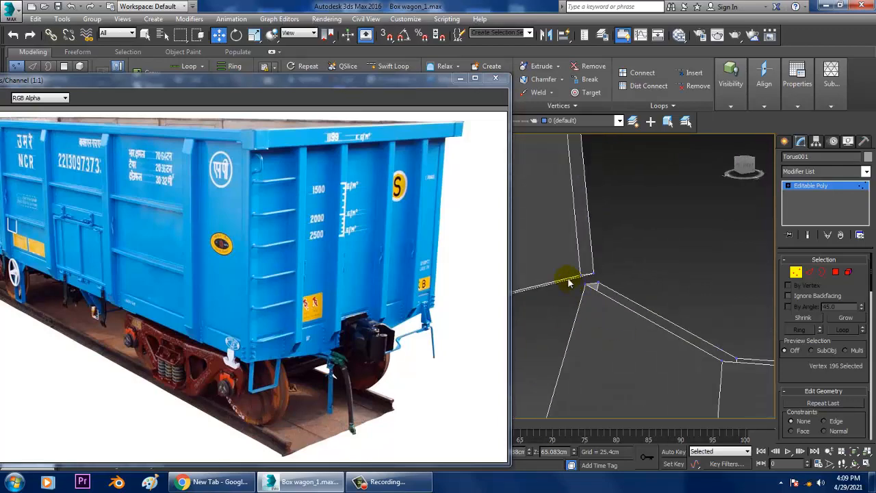
pyautogui.rightClick(586, 282)
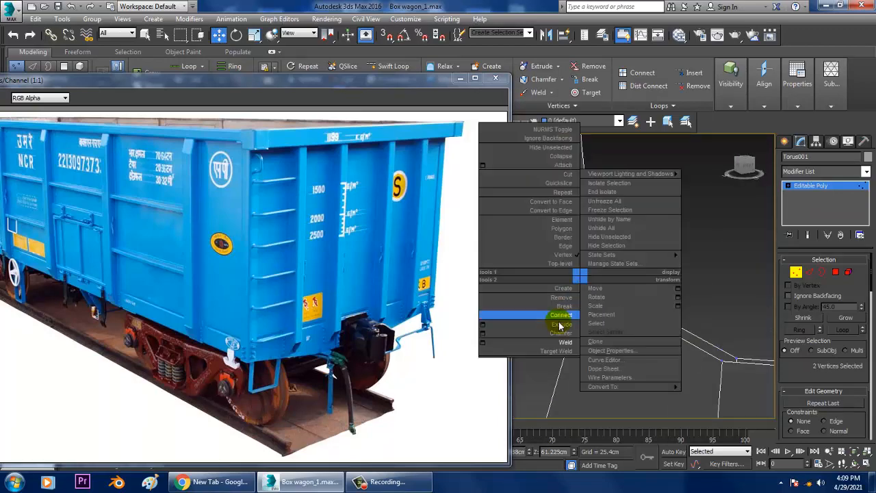
pyautogui.click(561, 347)
pyautogui.moveTo(647, 244); pyautogui.dragTo(578, 295)
pyautogui.rightClick(591, 275)
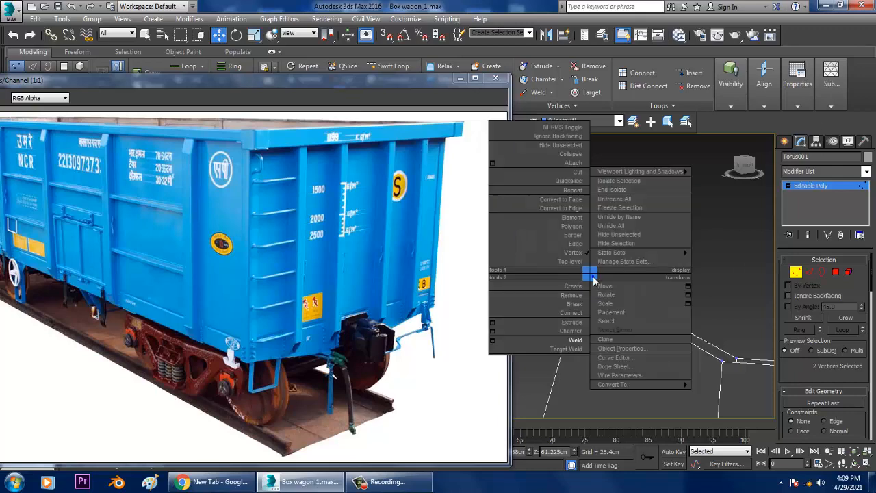
pyautogui.click(582, 344)
pyautogui.moveTo(583, 342); pyautogui.dragTo(638, 301, button='middle')
# Weld both vertex pairs at the hub corner on the other side of the lower spoke
pyautogui.scroll(-5, 626, 269)
pyautogui.scroll(5, 621, 221)
pyautogui.scroll(3, 622, 221)
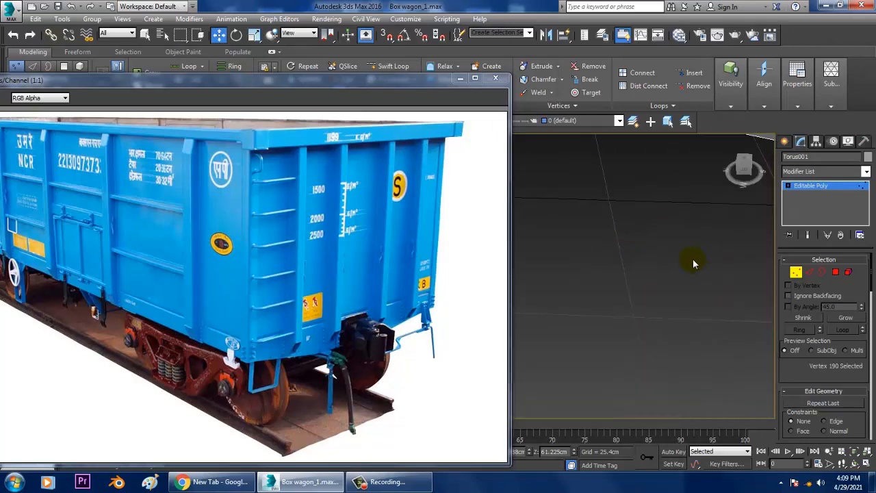
pyautogui.scroll(-4, 694, 262)
pyautogui.moveTo(685, 243); pyautogui.dragTo(697, 244, button='middle')
pyautogui.scroll(-3, 696, 239)
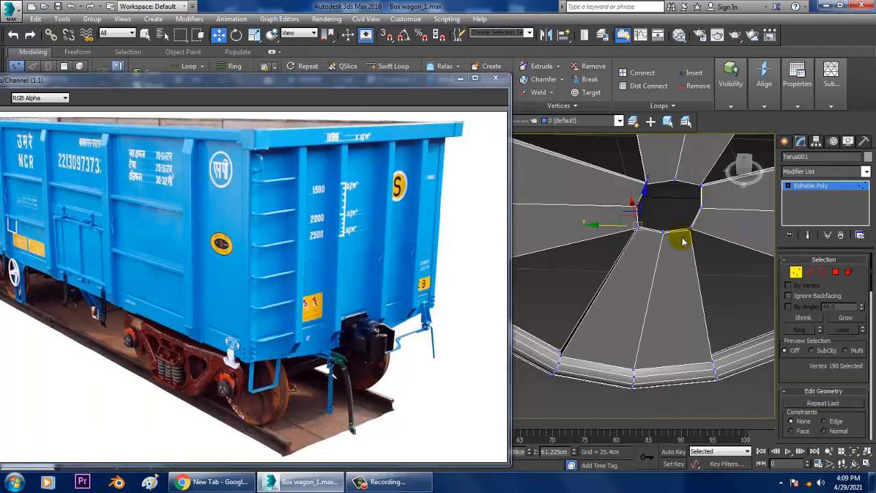
pyautogui.scroll(3, 698, 237)
pyautogui.moveTo(692, 239); pyautogui.dragTo(695, 245, button='middle')
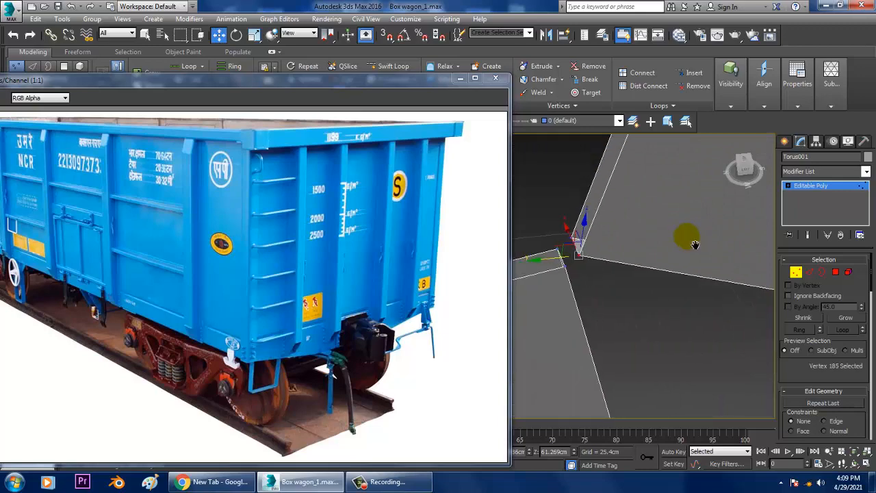
pyautogui.rightClick(571, 254)
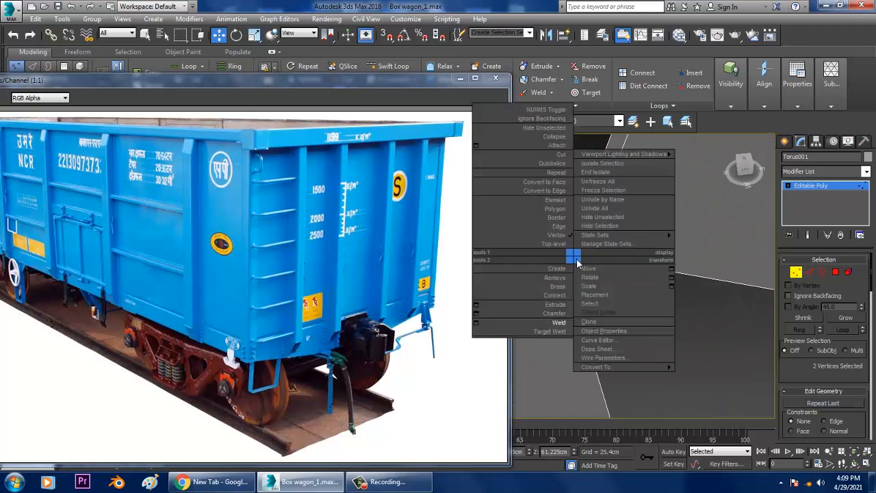
pyautogui.click(558, 319)
pyautogui.rightClick(575, 256)
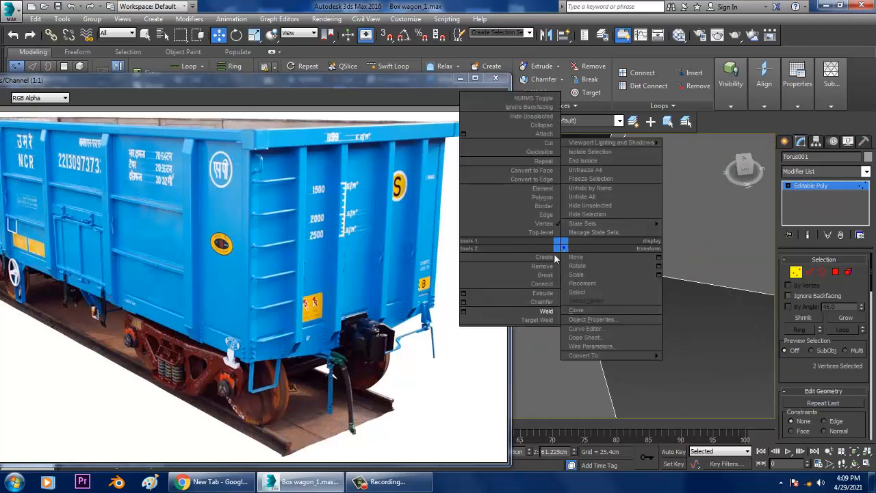
pyautogui.click(528, 308)
# Weld both pairs of adjacent vertices at the remaining hub corner between the upper and side spokes
pyautogui.moveTo(591, 237); pyautogui.dragTo(709, 243, button='middle')
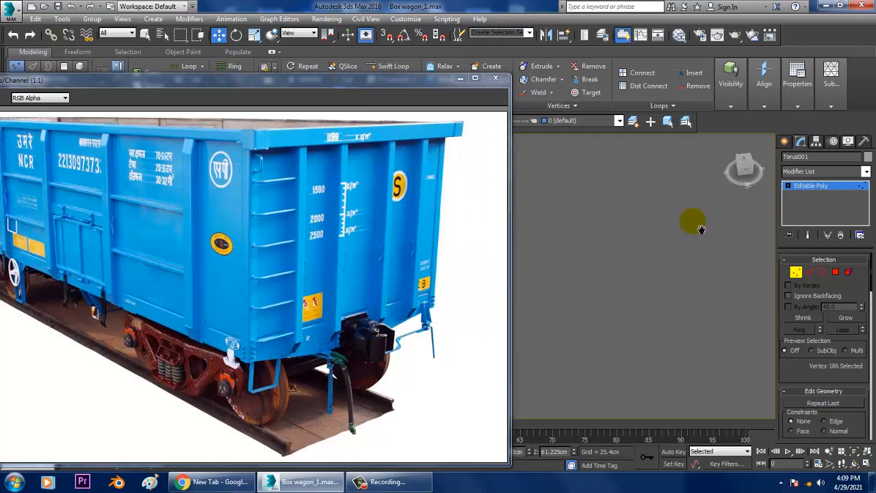
pyautogui.scroll(-3, 694, 221)
pyautogui.scroll(4, 667, 232)
pyautogui.scroll(3, 646, 240)
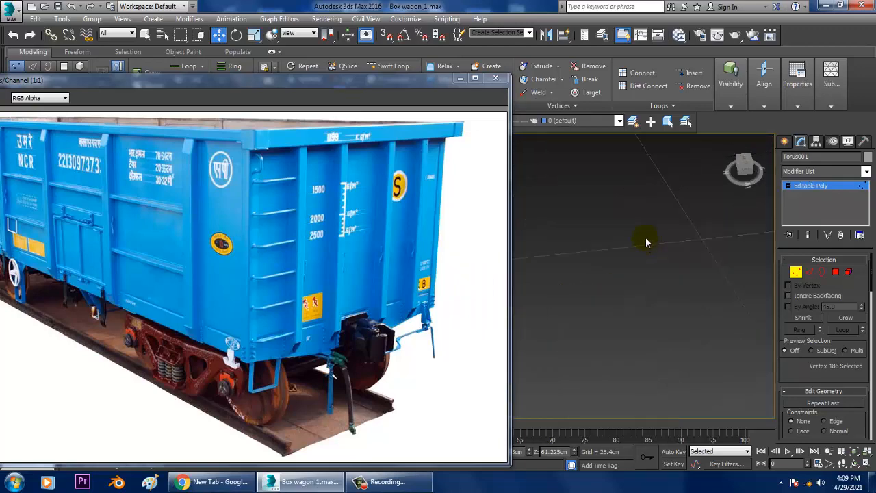
pyautogui.scroll(-3, 648, 254)
pyautogui.moveTo(631, 251); pyautogui.dragTo(628, 255)
pyautogui.scroll(4, 639, 238)
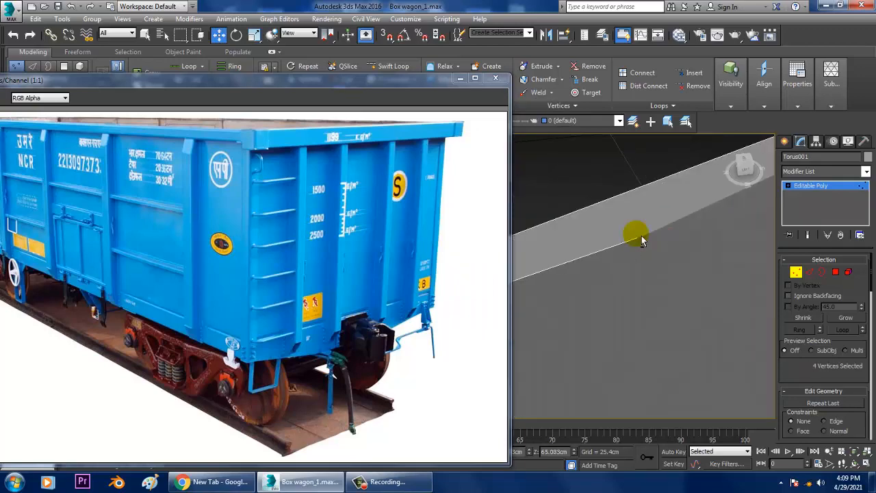
pyautogui.scroll(-3, 634, 234)
pyautogui.click(587, 276)
pyautogui.keyDown('alt'); pyautogui.moveTo(587, 265); pyautogui.dragTo(583, 243, button='middle'); pyautogui.keyUp('alt')
pyautogui.scroll(-2, 619, 230)
pyautogui.scroll(2, 690, 223)
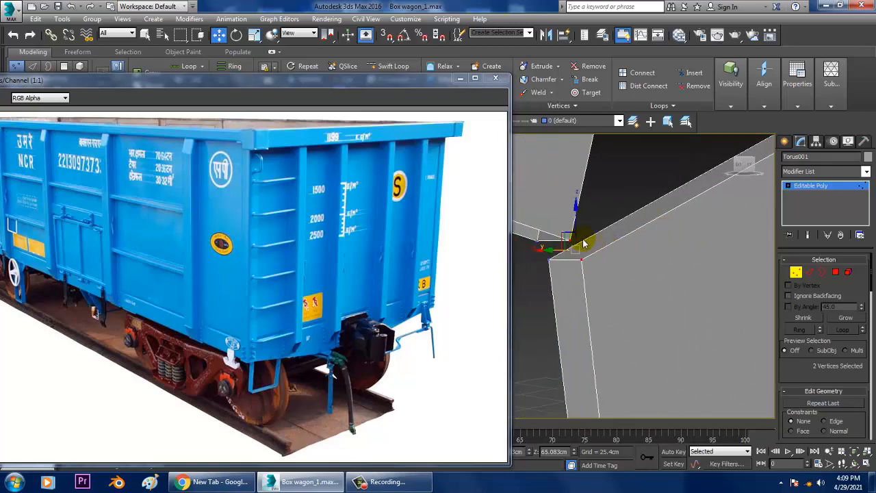
pyautogui.rightClick(571, 237)
pyautogui.click(553, 310)
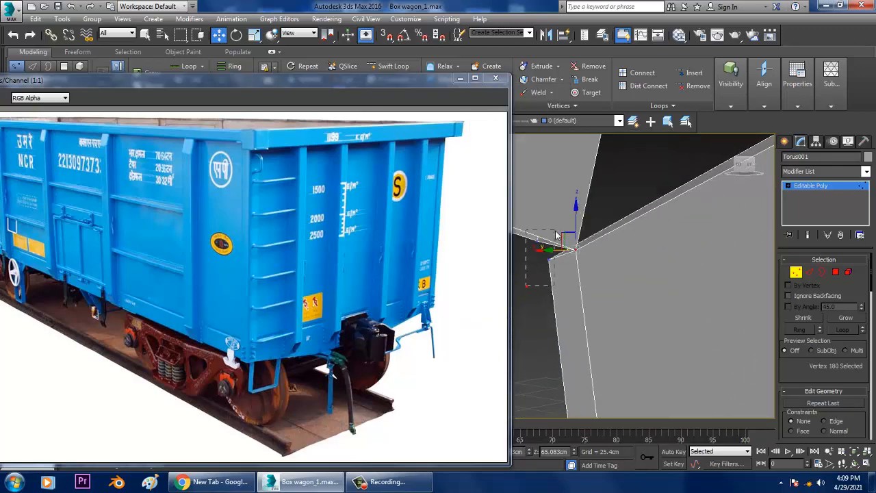
pyautogui.rightClick(542, 246)
pyautogui.click(525, 310)
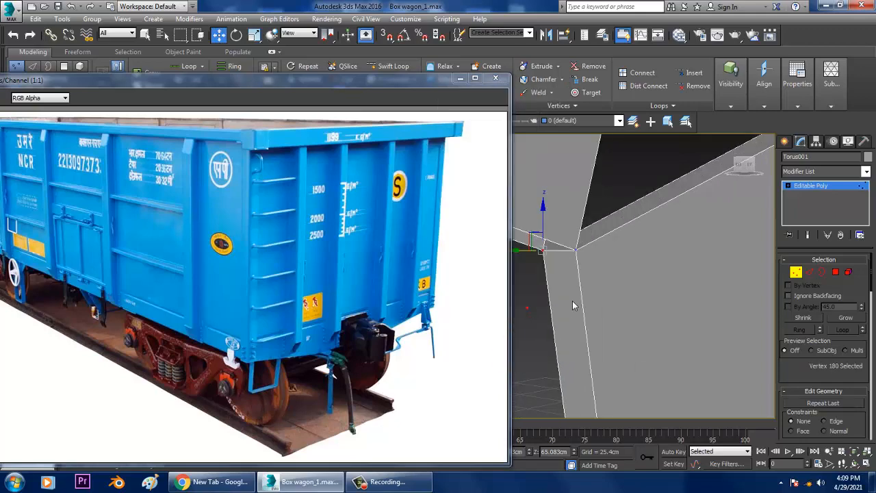
# Cap the open octagonal borders on both faces of the handwheel's hub
pyautogui.scroll(-6, 627, 288)
pyautogui.scroll(-2, 639, 287)
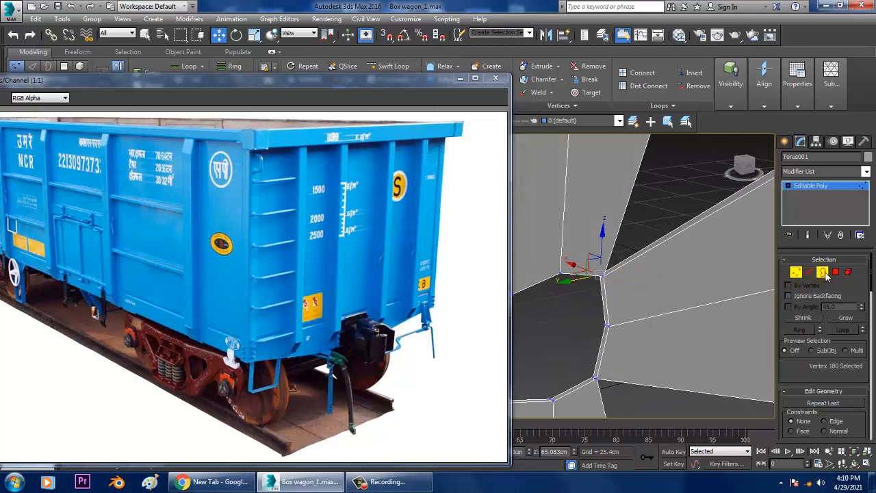
pyautogui.click(823, 273)
pyautogui.click(577, 283)
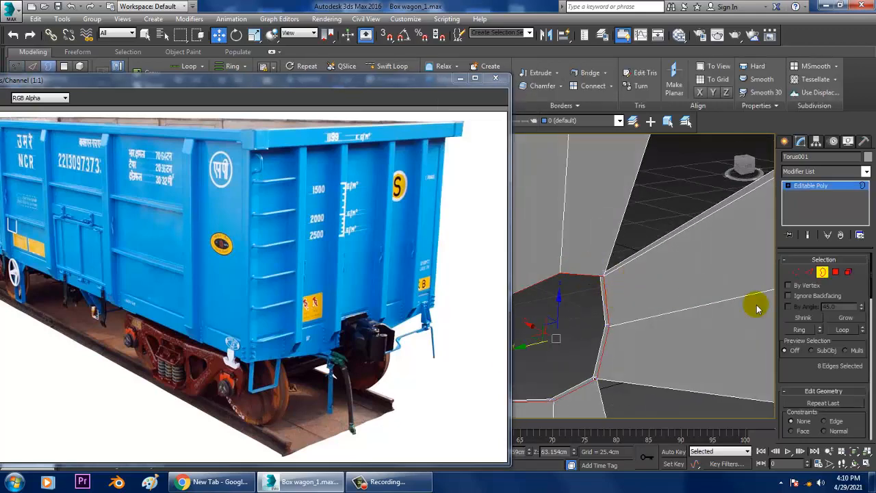
pyautogui.rightClick(596, 280)
pyautogui.click(577, 314)
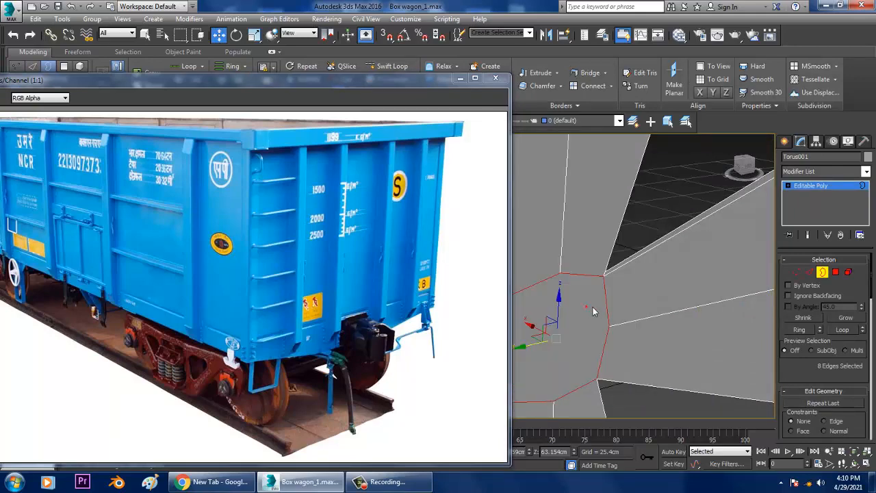
pyautogui.scroll(5, 616, 308)
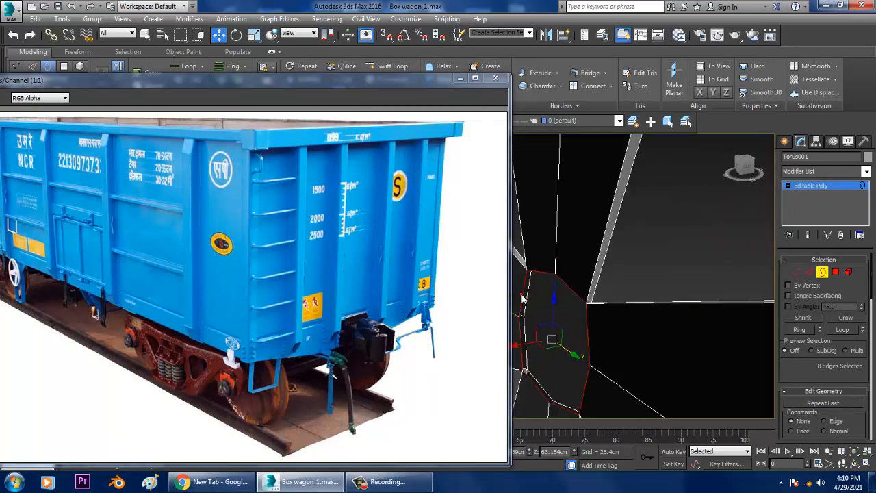
pyautogui.rightClick(520, 295)
pyautogui.click(499, 323)
pyautogui.scroll(-5, 634, 304)
# Select the hub's cap polygon and end the isolation to bring back the rest of the wagon
pyautogui.keyDown('alt'); pyautogui.moveTo(634, 304); pyautogui.dragTo(873, 271, button='middle'); pyautogui.keyUp('alt')
pyautogui.click(837, 273)
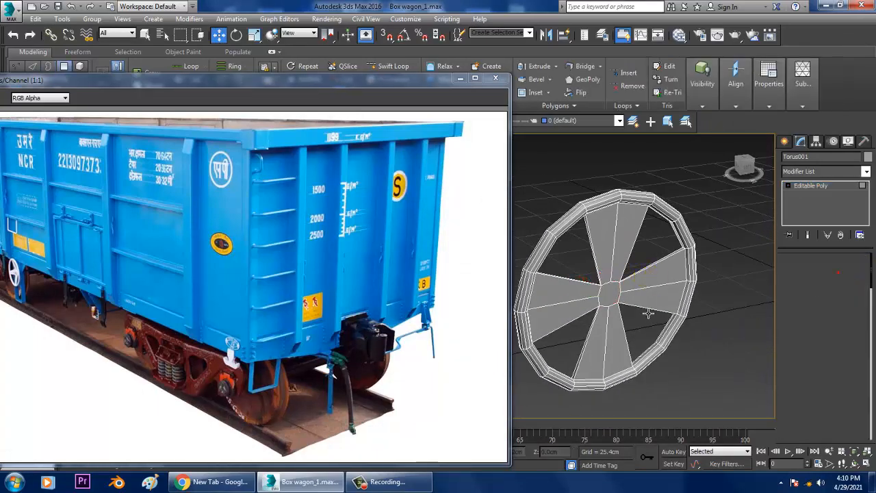
pyautogui.click(612, 294)
pyautogui.moveTo(612, 295)
pyautogui.keyDown('alt'); pyautogui.mouseDown(button='middle')
pyautogui.moveTo(700, 299)
pyautogui.moveTo(583, 313)
pyautogui.moveTo(553, 289)
pyautogui.moveTo(602, 289)
pyautogui.mouseUp(button='middle'); pyautogui.keyUp('alt')
pyautogui.moveTo(590, 295); pyautogui.dragTo(586, 294)
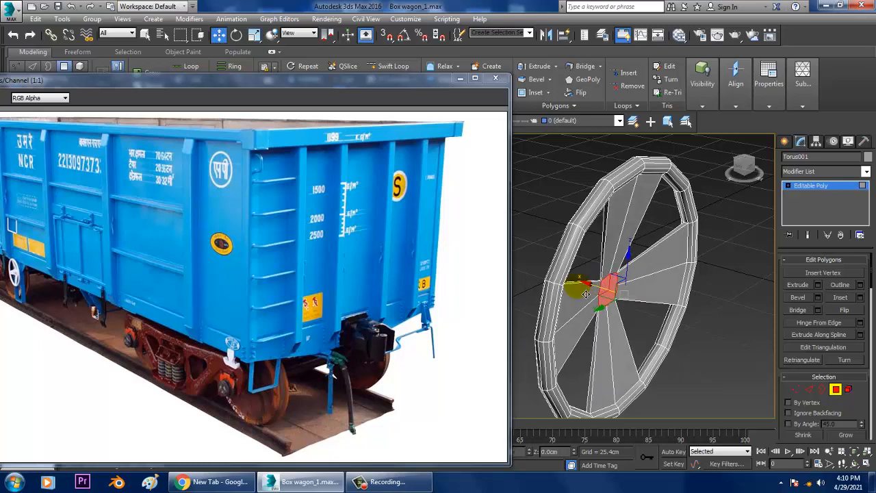
pyautogui.rightClick(731, 238)
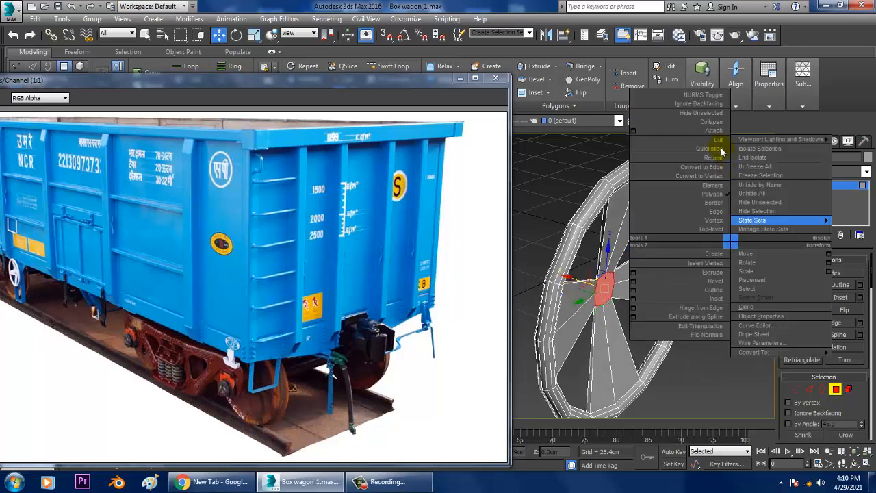
pyautogui.click(758, 148)
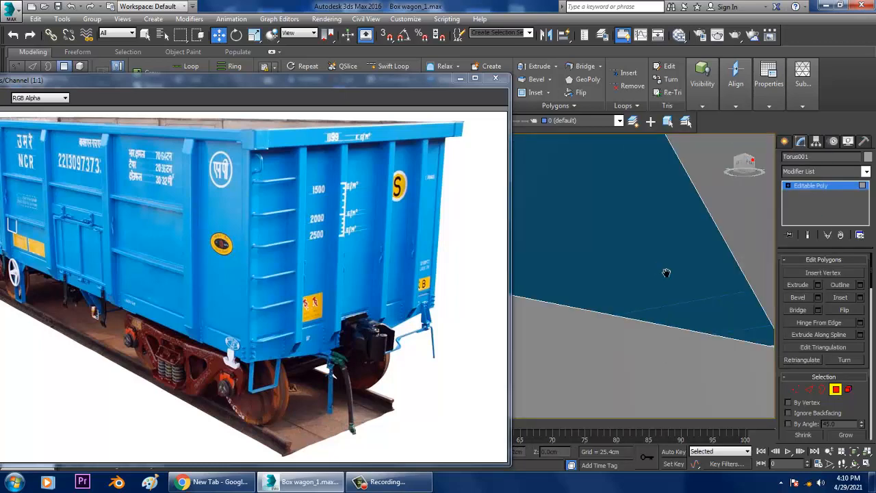
pyautogui.scroll(-5, 667, 272)
pyautogui.scroll(-8, 680, 291)
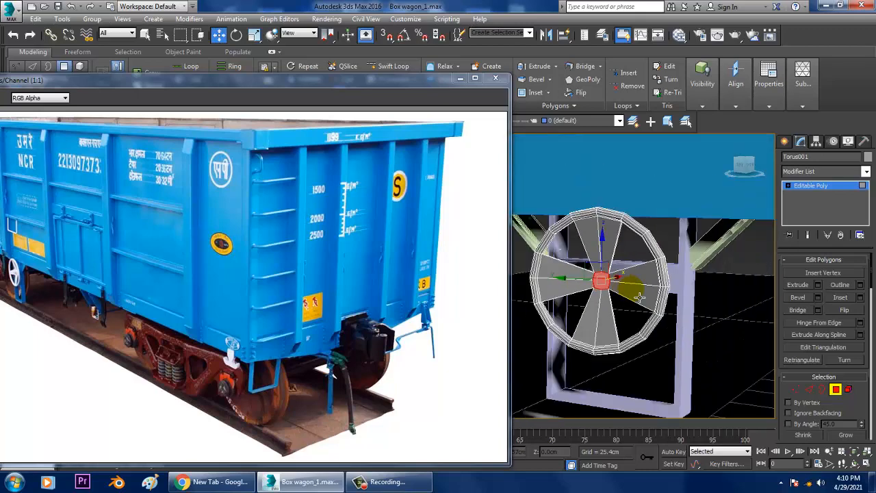
pyautogui.keyDown('alt'); pyautogui.moveTo(585, 305); pyautogui.dragTo(870, 299, button='middle'); pyautogui.keyUp('alt')
# Extrude the polygon on the back of the handwheel's hub by 6.659 cm
pyautogui.click(815, 186)
pyautogui.scroll(3, 650, 287)
pyautogui.scroll(2, 646, 279)
pyautogui.click(836, 273)
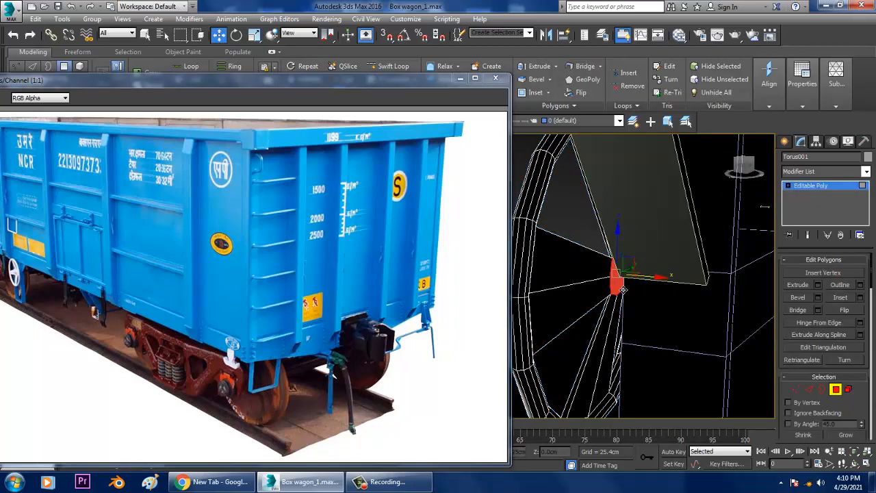
pyautogui.click(820, 285)
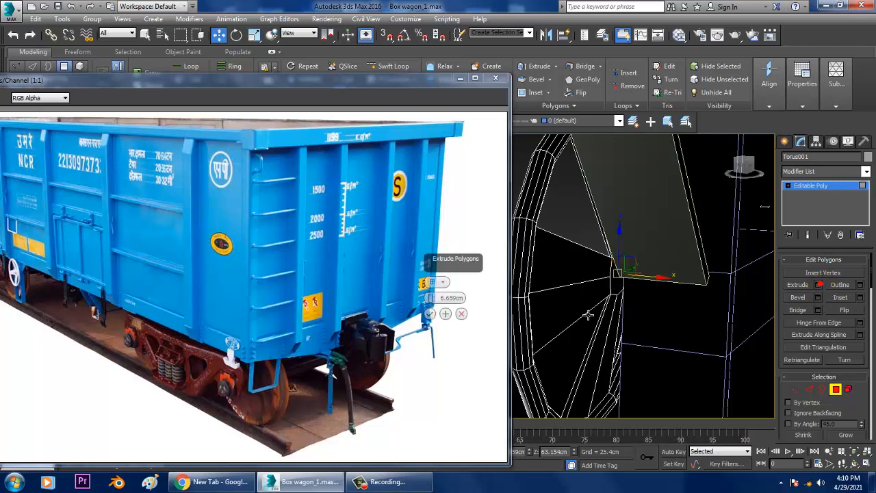
pyautogui.click(432, 312)
# Move the extruded hub face along X into the support frame to form the axle, and leave polygon editing
pyautogui.keyDown('alt'); pyautogui.moveTo(641, 286); pyautogui.dragTo(750, 287, button='middle'); pyautogui.keyUp('alt')
pyautogui.scroll(-3, 705, 278)
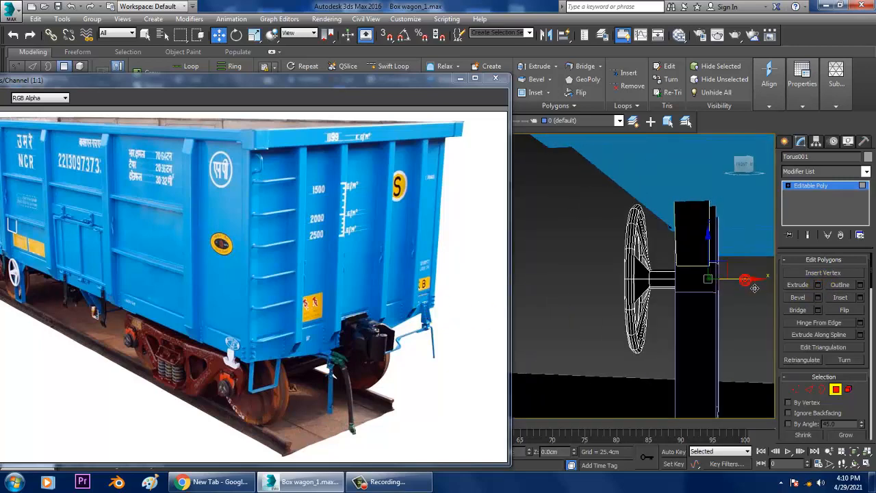
pyautogui.moveTo(745, 280); pyautogui.dragTo(746, 279)
pyautogui.keyDown('alt'); pyautogui.moveTo(746, 279); pyautogui.dragTo(836, 278, button='middle'); pyautogui.keyUp('alt')
pyautogui.click(821, 186)
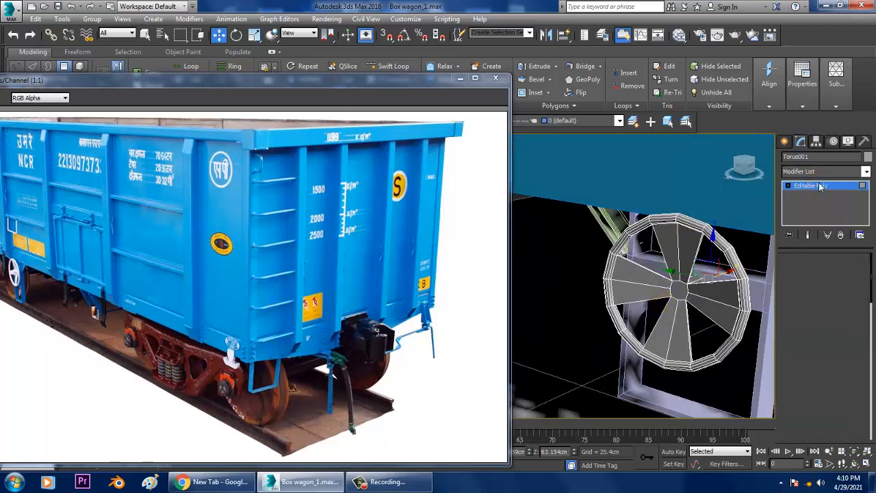
# Examine the small side bracket near the handwheel in the reference photo and the matching wagon panel in the Left view
pyautogui.scroll(-5, 719, 241)
pyautogui.moveTo(723, 239); pyautogui.dragTo(705, 290, button='middle')
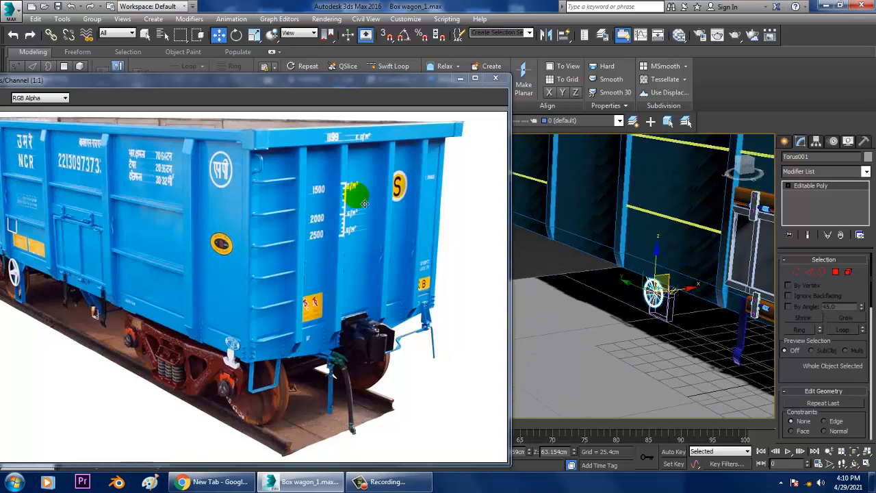
pyautogui.moveTo(128, 81); pyautogui.dragTo(222, 64)
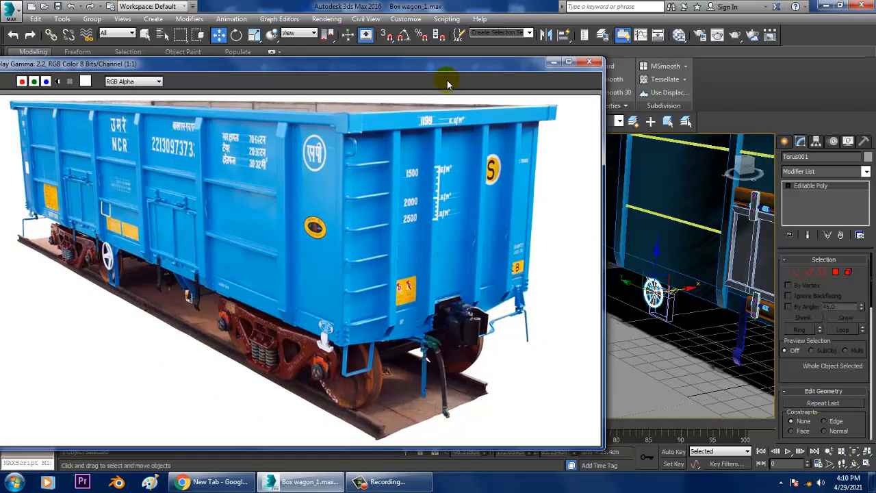
pyautogui.moveTo(450, 67); pyautogui.dragTo(277, 81)
pyautogui.hotkey('alt', 'w')
pyautogui.moveTo(661, 178); pyautogui.dragTo(653, 183, button='middle')
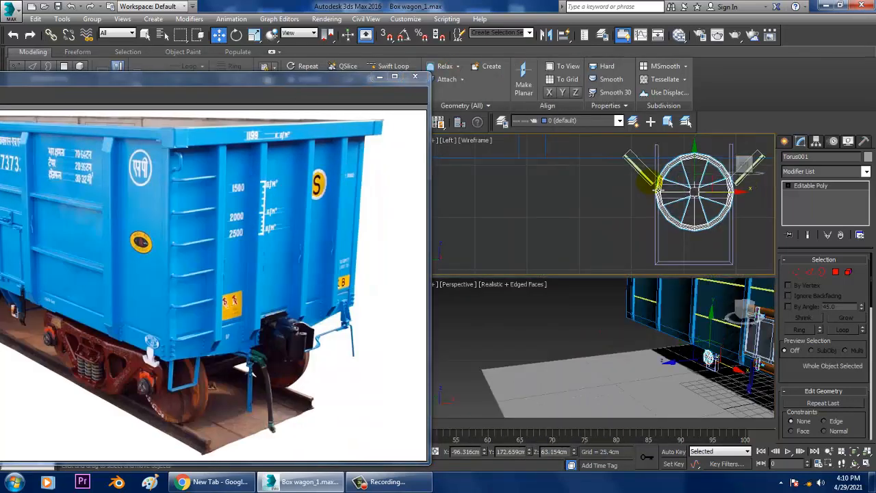
pyautogui.scroll(-5, 620, 200)
pyautogui.moveTo(582, 179); pyautogui.dragTo(638, 222, button='middle')
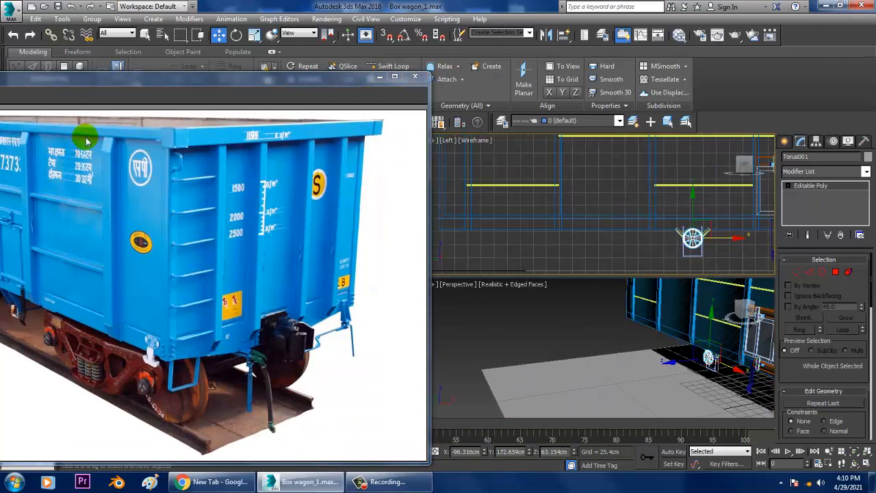
pyautogui.moveTo(120, 83); pyautogui.dragTo(240, 65)
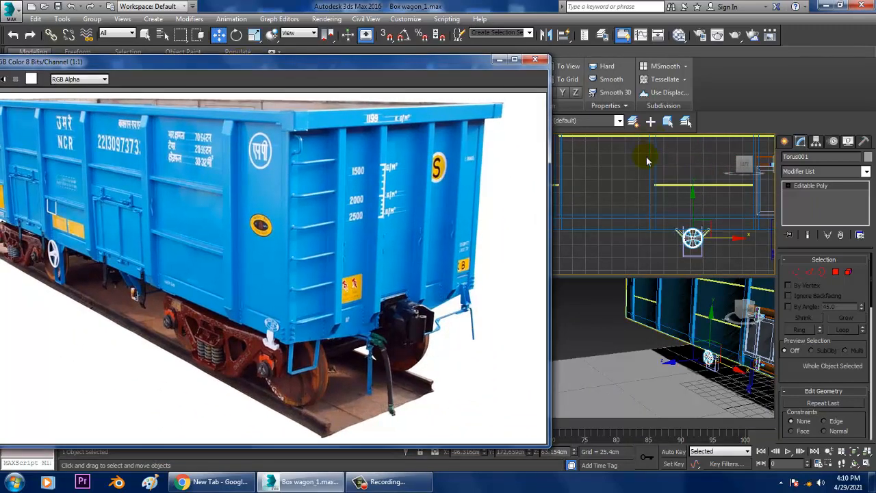
# Draw a three-segment U-shaped line in the Left view, hanging from the yellow rail on the panel above the handwheel
pyautogui.click(785, 142)
pyautogui.click(801, 159)
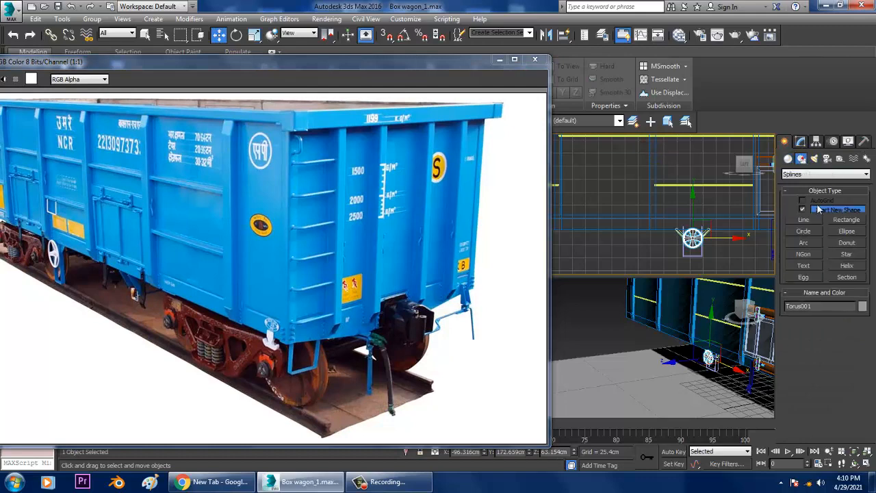
pyautogui.click(815, 221)
pyautogui.scroll(5, 644, 213)
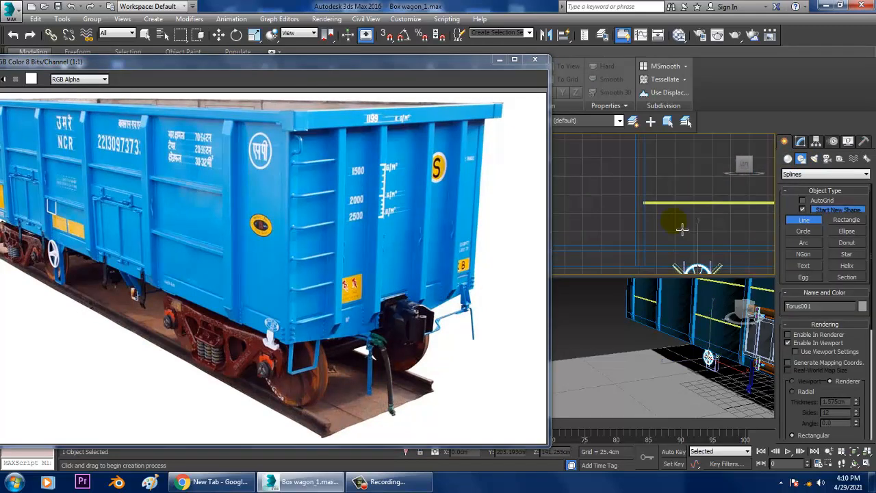
pyautogui.click(627, 191)
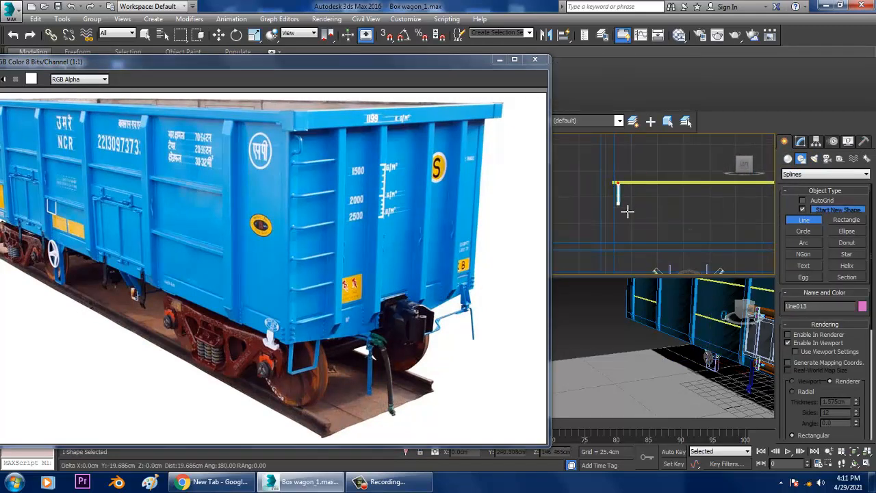
pyautogui.click(631, 218)
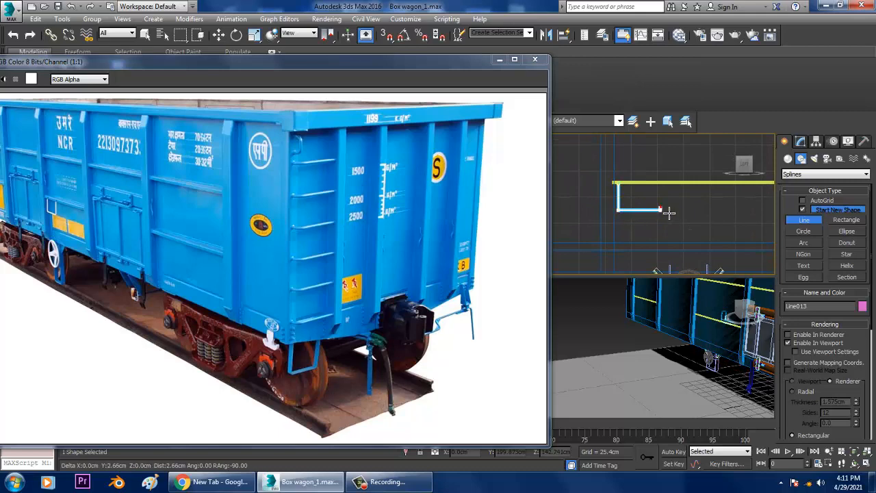
pyautogui.rightClick(668, 191)
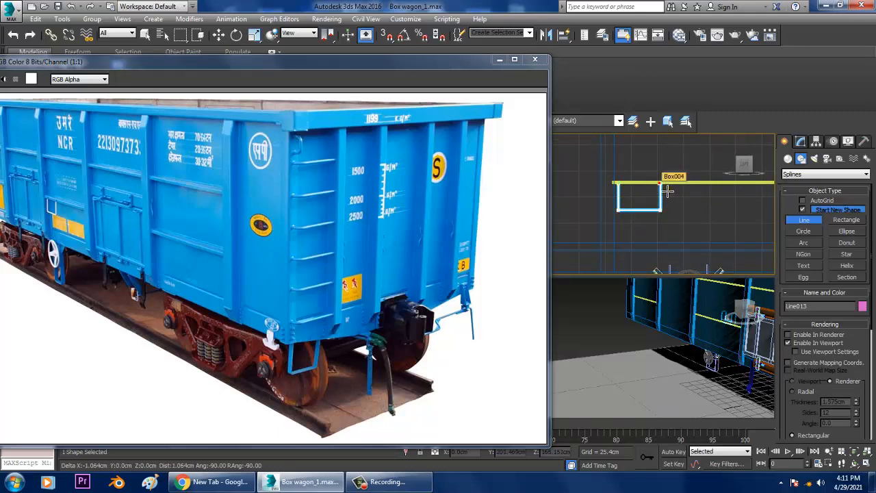
pyautogui.rightClick(668, 191)
# Give the U-shaped line a radial profile with 1.575 cm thickness and 12 sides
pyautogui.middleClick(667, 298)
pyautogui.press('z')
pyautogui.hotkey('alt', 'w')
pyautogui.hotkey('alt', 'w')
pyautogui.scroll(-5, 671, 299)
pyautogui.moveTo(673, 299)
pyautogui.keyDown('alt'); pyautogui.mouseDown(button='middle')
pyautogui.moveTo(688, 302)
pyautogui.moveTo(669, 299)
pyautogui.mouseUp(button='middle'); pyautogui.keyUp('alt')
pyautogui.hotkey('alt', 'w')
pyautogui.scroll(-5, 669, 299)
pyautogui.click(801, 142)
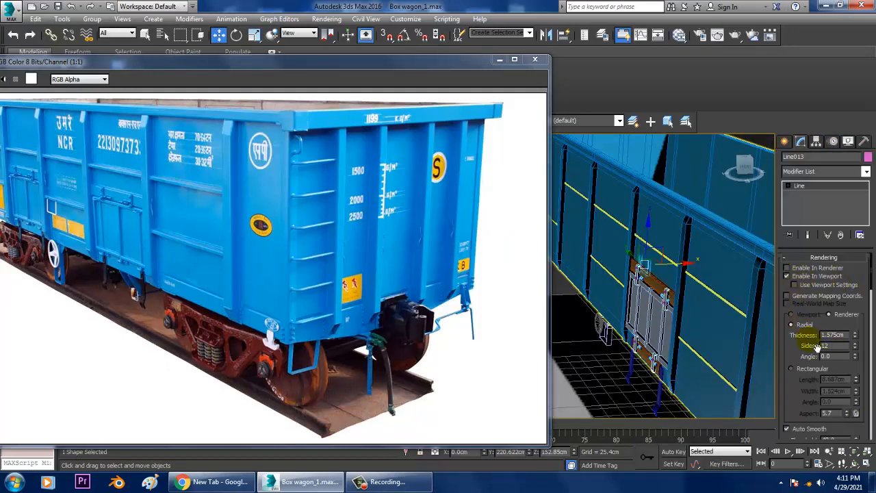
# Move the U-shaped line along X to about -93.2 cm, against the yellow rail on the wagon's side
pyautogui.moveTo(684, 270); pyautogui.dragTo(637, 277)
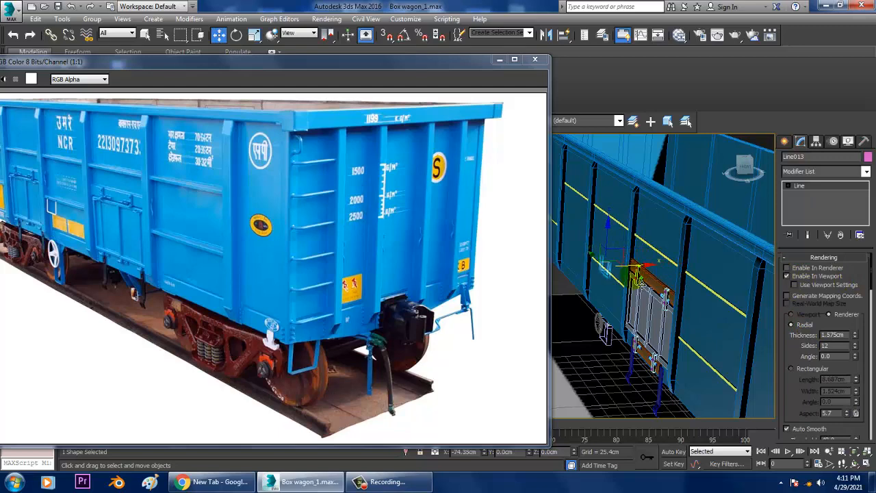
pyautogui.hotkey('alt', 'q')
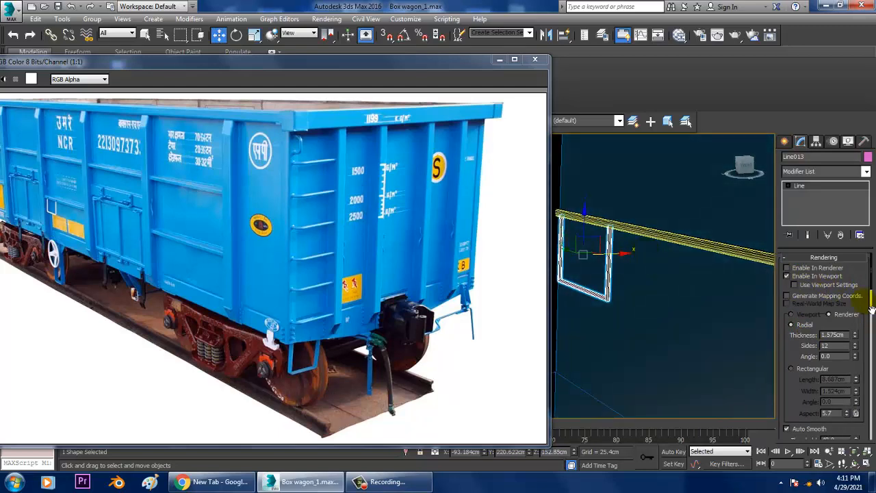
pyautogui.moveTo(647, 328); pyautogui.dragTo(685, 336, button='middle')
# Fillet the two bottom corner vertices of the U-shaped line by about 6.4 cm
pyautogui.press('1')
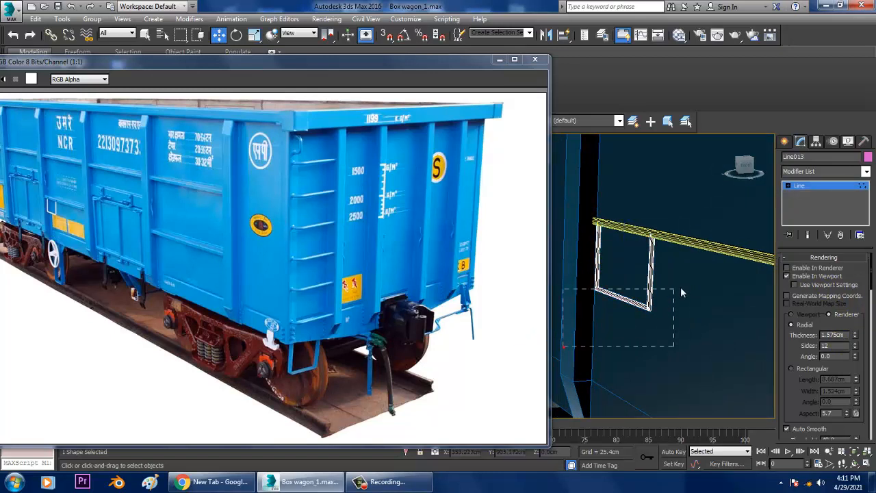
pyautogui.scroll(-5, 799, 400)
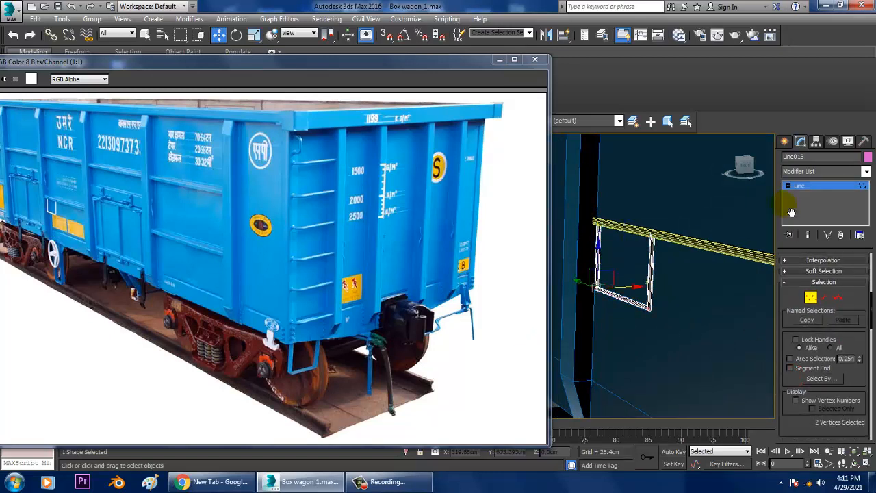
pyautogui.moveTo(803, 360); pyautogui.dragTo(800, 219)
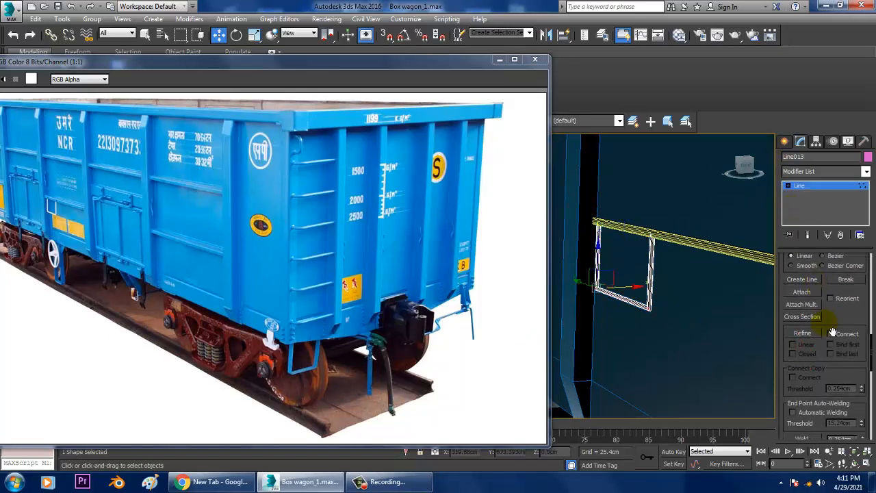
pyautogui.moveTo(843, 324); pyautogui.dragTo(841, 236)
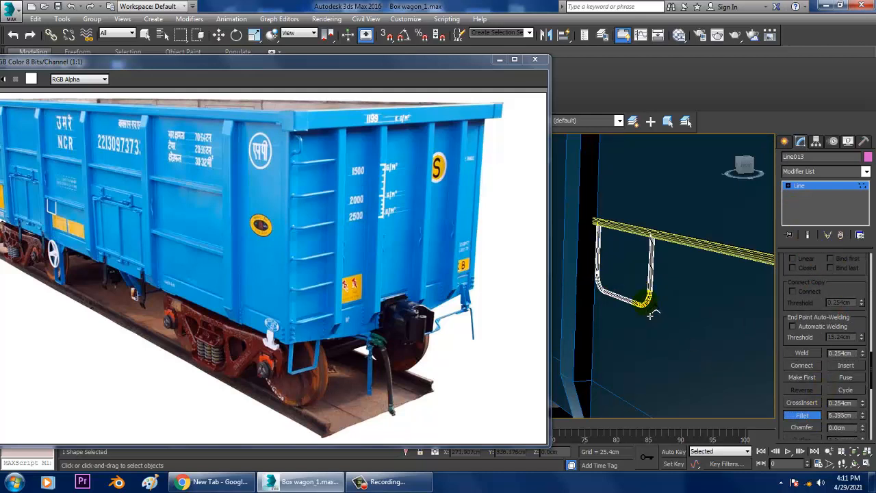
pyautogui.click(796, 190)
# Set the radial thickness of the U-shaped line to 1.981 cm and deselect it
pyautogui.moveTo(841, 302); pyautogui.dragTo(842, 463)
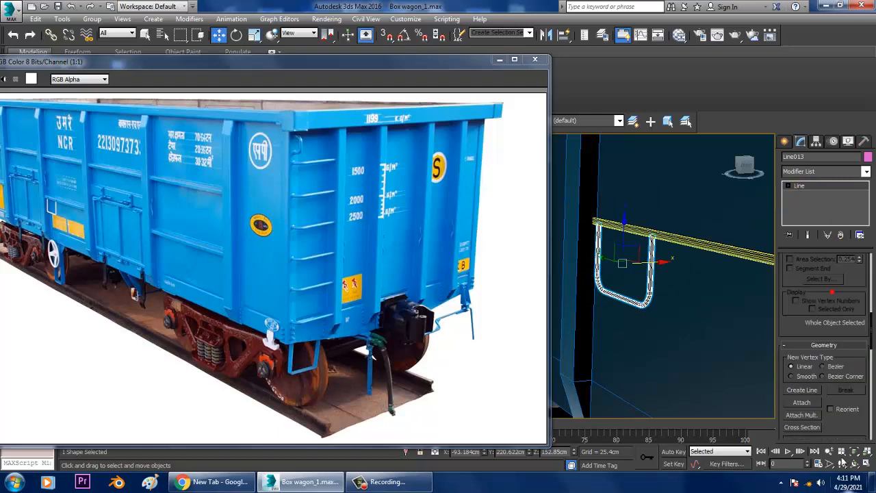
pyautogui.moveTo(868, 267); pyautogui.dragTo(865, 354)
pyautogui.moveTo(799, 278); pyautogui.dragTo(811, 356)
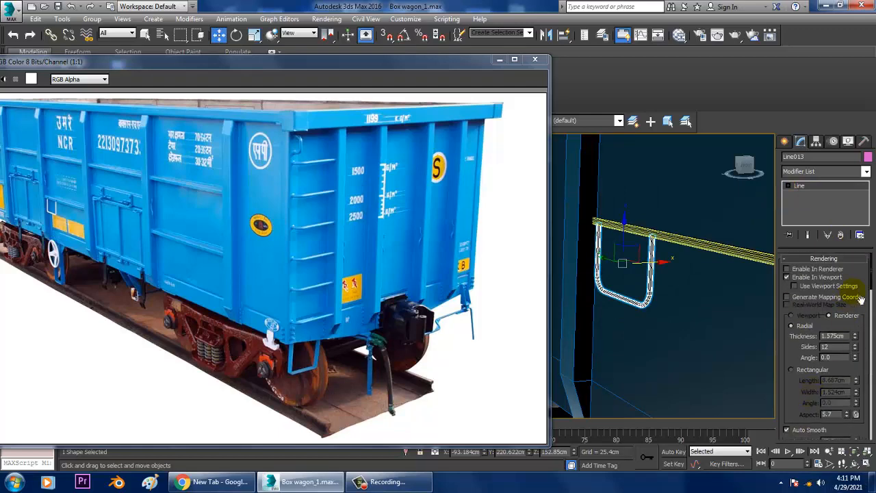
pyautogui.moveTo(857, 336); pyautogui.dragTo(860, 328)
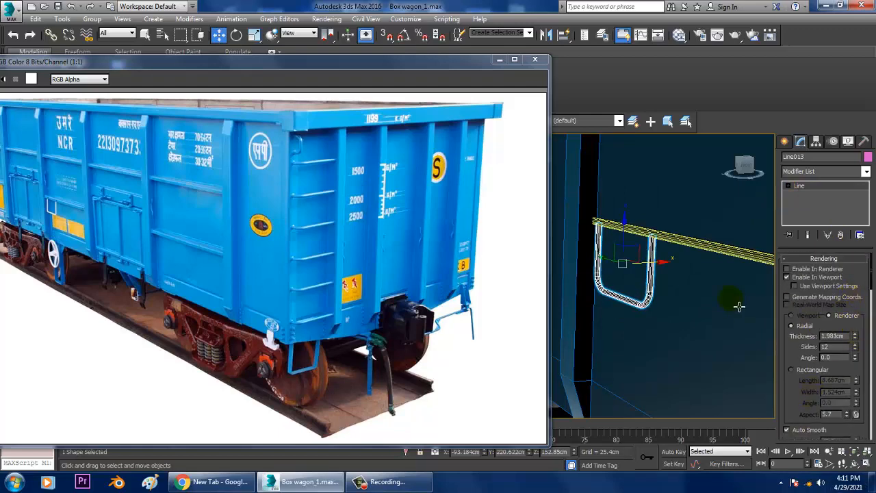
pyautogui.keyDown('alt'); pyautogui.moveTo(740, 306); pyautogui.dragTo(664, 296, button='middle'); pyautogui.keyUp('alt')
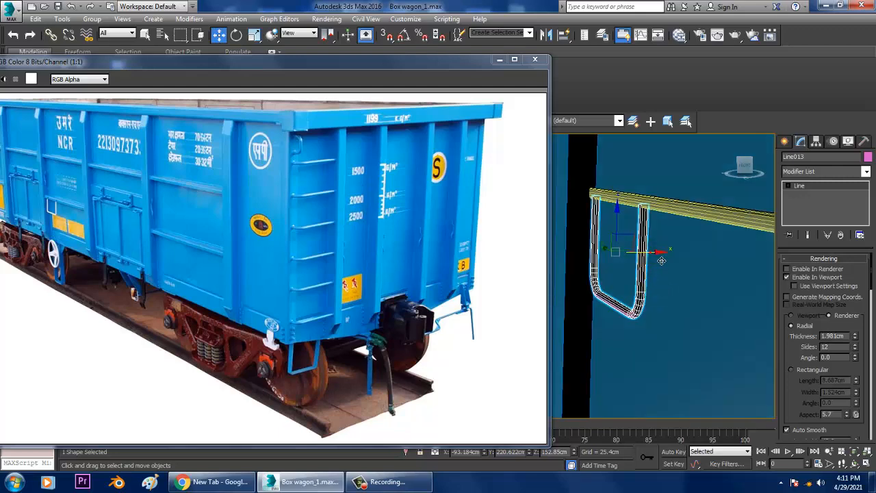
pyautogui.moveTo(661, 261); pyautogui.dragTo(662, 259)
pyautogui.keyDown('alt'); pyautogui.moveTo(662, 260); pyautogui.dragTo(689, 268, button='middle'); pyautogui.keyUp('alt')
pyautogui.keyDown('alt'); pyautogui.moveTo(580, 164); pyautogui.dragTo(675, 251, button='middle'); pyautogui.keyUp('alt')
pyautogui.click(650, 165)
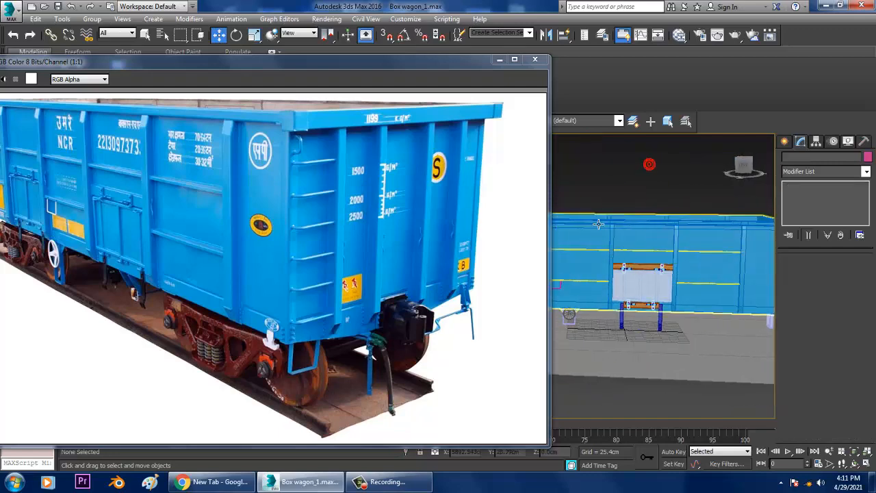
# Copy the complete door assembly with its hinges and legs along the wagon's side, past the U-shaped bracket, leaving out the body and ground
pyautogui.moveTo(593, 192); pyautogui.dragTo(646, 275)
pyautogui.moveTo(680, 335); pyautogui.dragTo(681, 334)
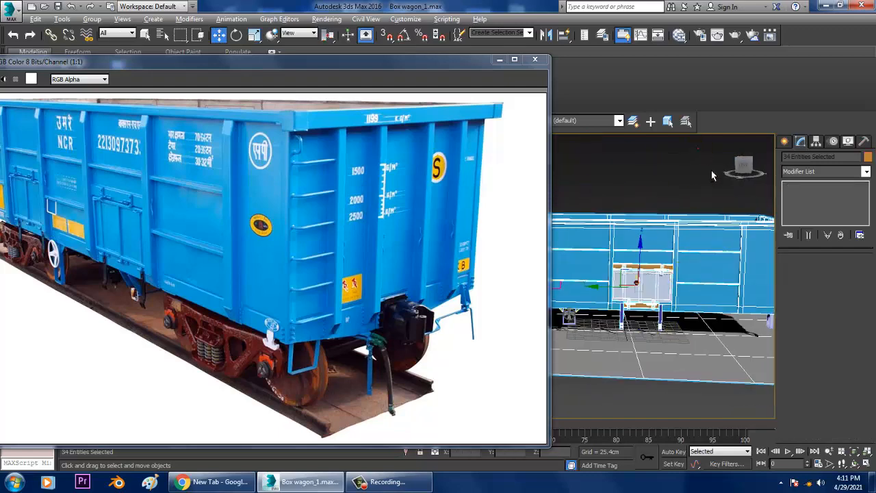
pyautogui.keyDown('alt'); pyautogui.moveTo(774, 372); pyautogui.dragTo(698, 148); pyautogui.keyUp('alt')
pyautogui.moveTo(640, 255); pyautogui.dragTo(721, 263, button='middle')
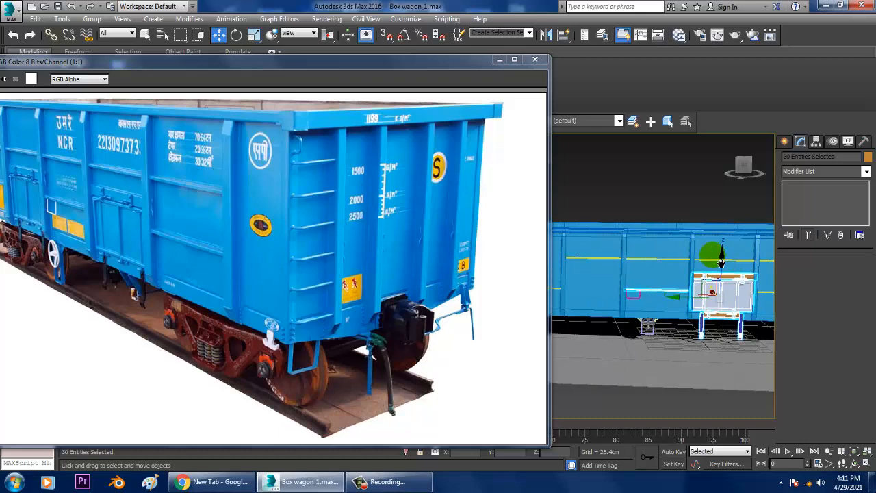
pyautogui.keyDown('alt'); pyautogui.moveTo(616, 191); pyautogui.dragTo(667, 316); pyautogui.keyUp('alt')
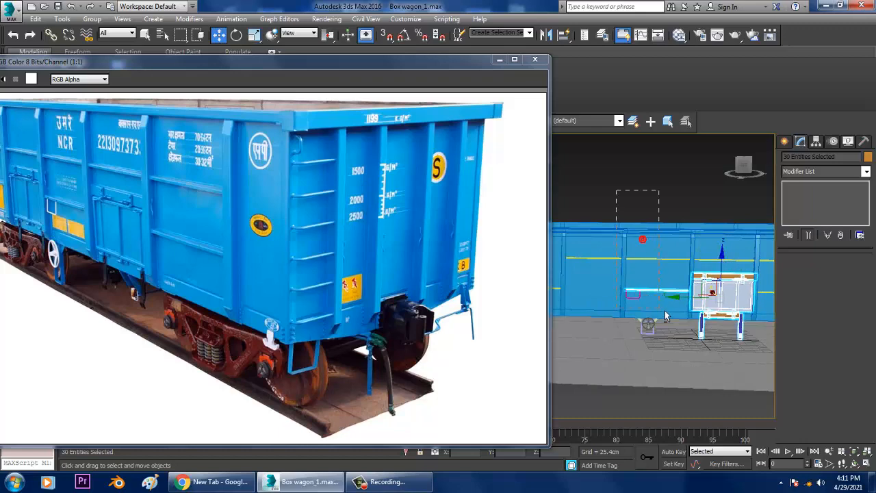
pyautogui.press('F3')
pyautogui.press('F3')
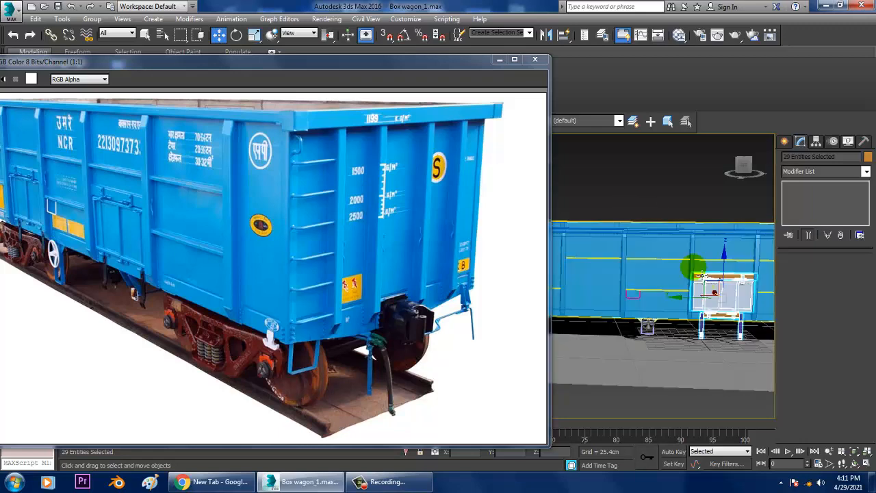
pyautogui.scroll(-3, 716, 291)
pyautogui.keyDown('alt'); pyautogui.moveTo(718, 292); pyautogui.dragTo(709, 293, button='middle'); pyautogui.keyUp('alt')
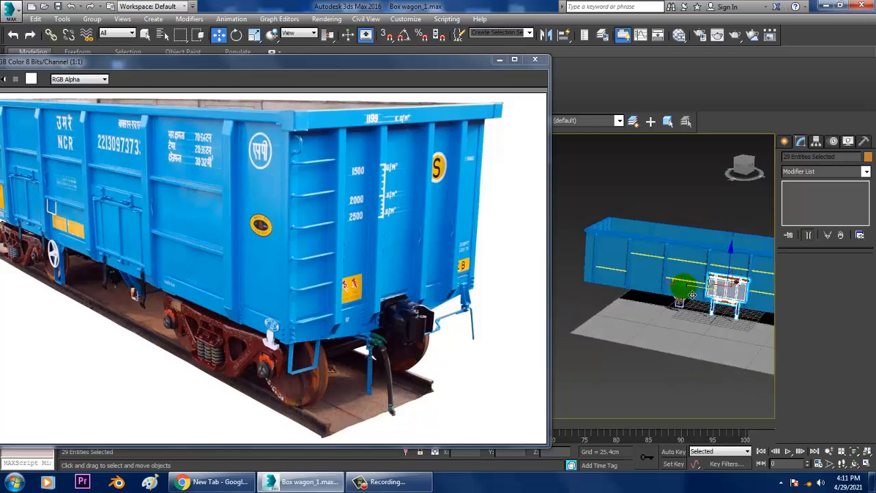
pyautogui.keyDown('shift'); pyautogui.moveTo(693, 294); pyautogui.dragTo(609, 292); pyautogui.keyUp('shift')
pyautogui.click(449, 292)
pyautogui.scroll(8, 640, 298)
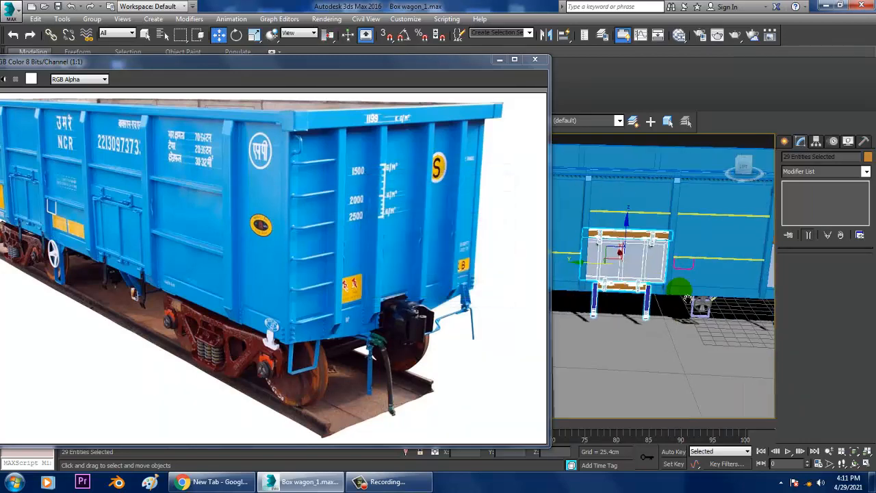
# Shift the copied door assembly about 4.9 cm along Y to line it up in its side panel
pyautogui.scroll(-4, 642, 302)
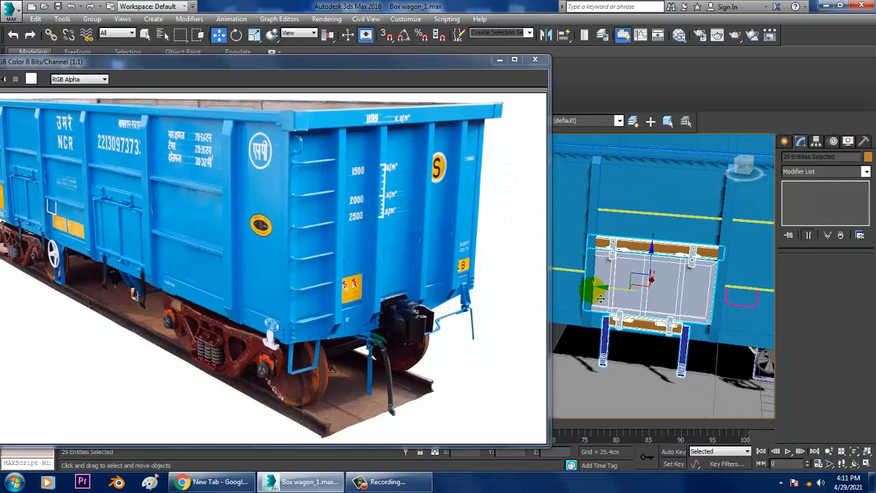
pyautogui.moveTo(614, 296); pyautogui.dragTo(610, 294)
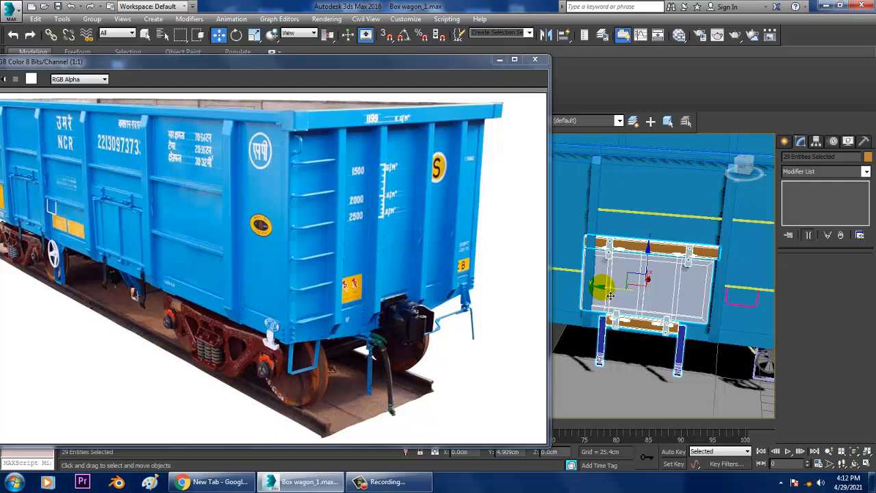
pyautogui.moveTo(610, 295); pyautogui.dragTo(611, 296)
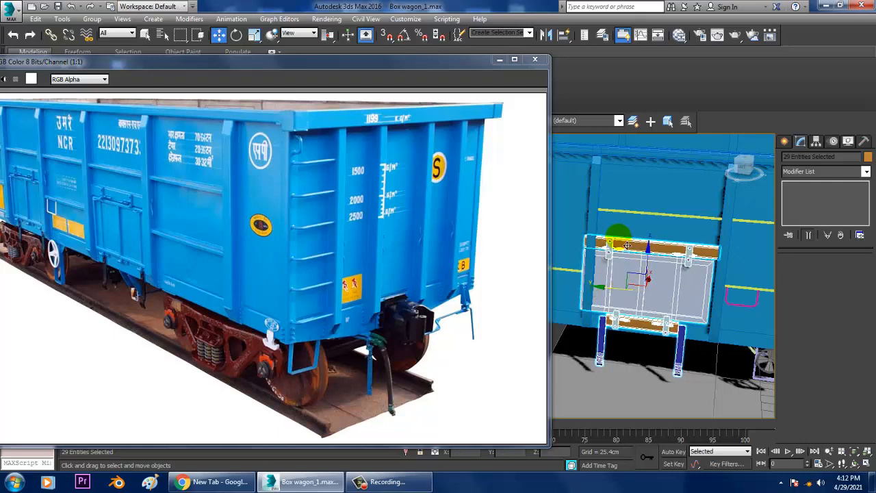
pyautogui.moveTo(626, 246); pyautogui.dragTo(678, 252, button='middle')
# Move the vertices of the wagon body's rib beside the copied door along Y to about 449.1 cm
pyautogui.click(680, 193)
pyautogui.scroll(-6, 671, 231)
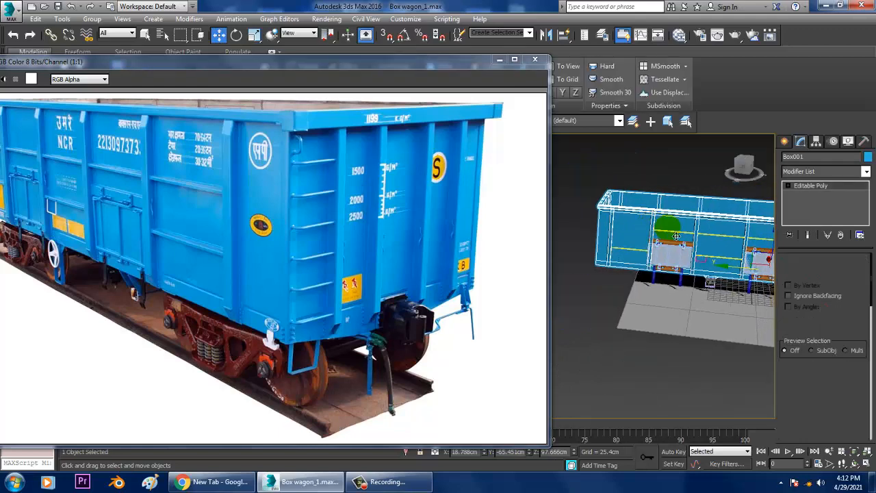
pyautogui.press('1')
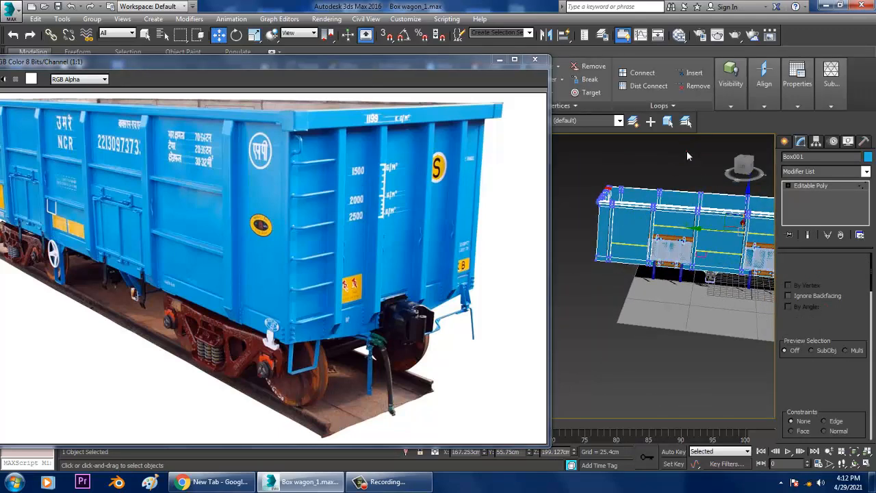
pyautogui.click(688, 153)
pyautogui.keyDown('alt'); pyautogui.moveTo(676, 208); pyautogui.dragTo(678, 206, button='middle'); pyautogui.keyUp('alt')
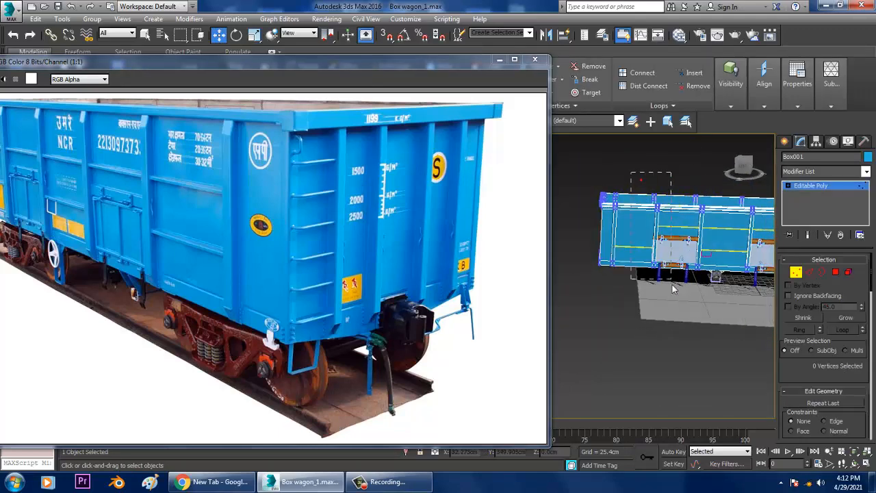
pyautogui.moveTo(673, 288); pyautogui.dragTo(670, 306)
pyautogui.scroll(6, 668, 301)
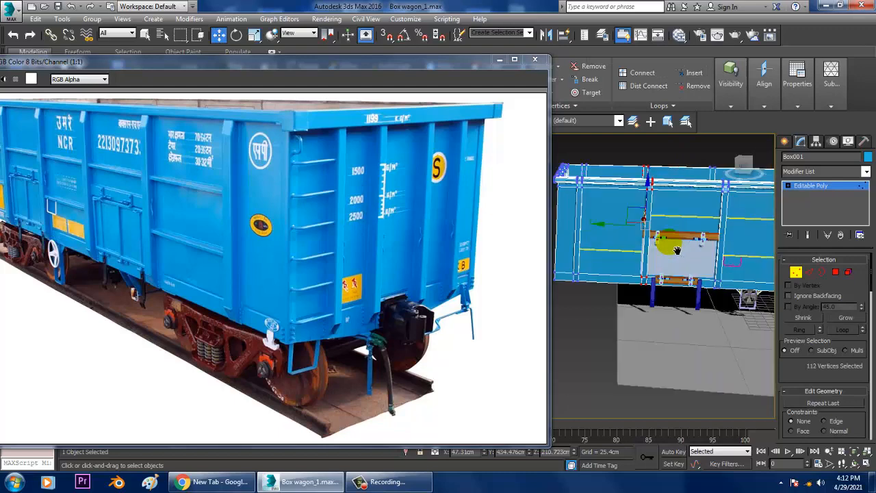
pyautogui.moveTo(628, 232); pyautogui.dragTo(617, 225)
pyautogui.keyDown('alt'); pyautogui.moveTo(697, 280); pyautogui.dragTo(646, 298, button='middle'); pyautogui.keyUp('alt')
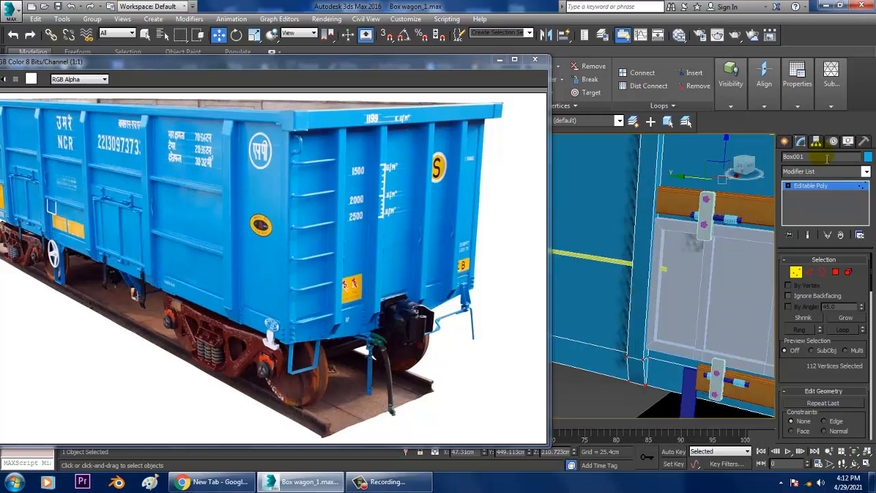
pyautogui.click(815, 192)
# Move the end vertices of the lower yellow rail beside the copied door along Y to about 453.9 cm, against the rib
pyautogui.click(624, 262)
pyautogui.press('1')
pyautogui.moveTo(618, 238); pyautogui.dragTo(720, 306)
pyautogui.press('F3')
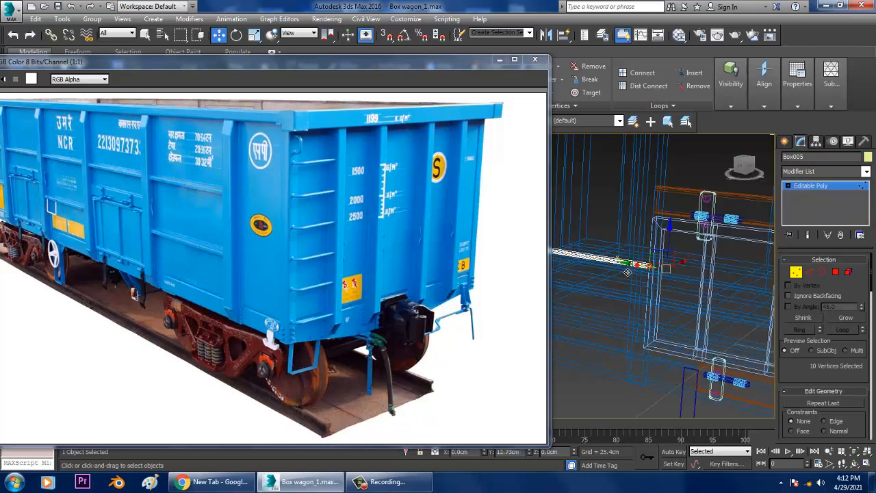
pyautogui.press('F3')
pyautogui.scroll(-5, 631, 259)
pyautogui.moveTo(632, 256); pyautogui.dragTo(629, 283, button='middle')
pyautogui.keyDown('alt'); pyautogui.moveTo(687, 284); pyautogui.dragTo(717, 281, button='middle'); pyautogui.keyUp('alt')
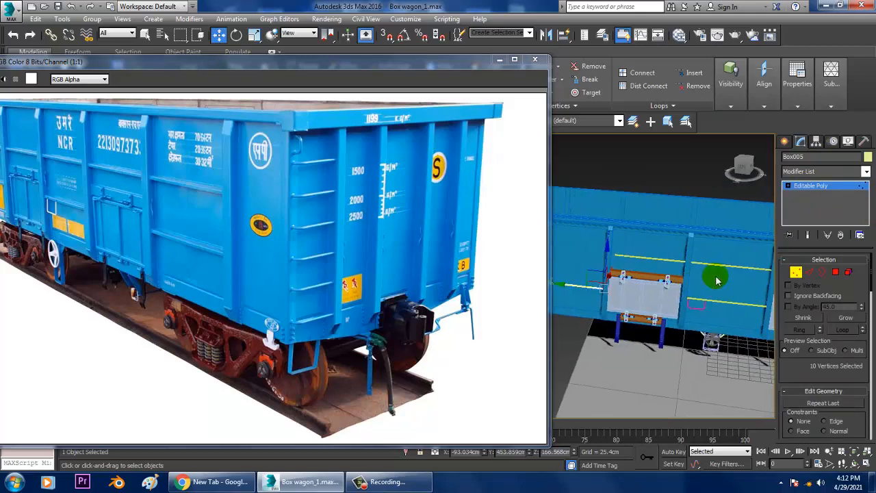
pyautogui.click(811, 186)
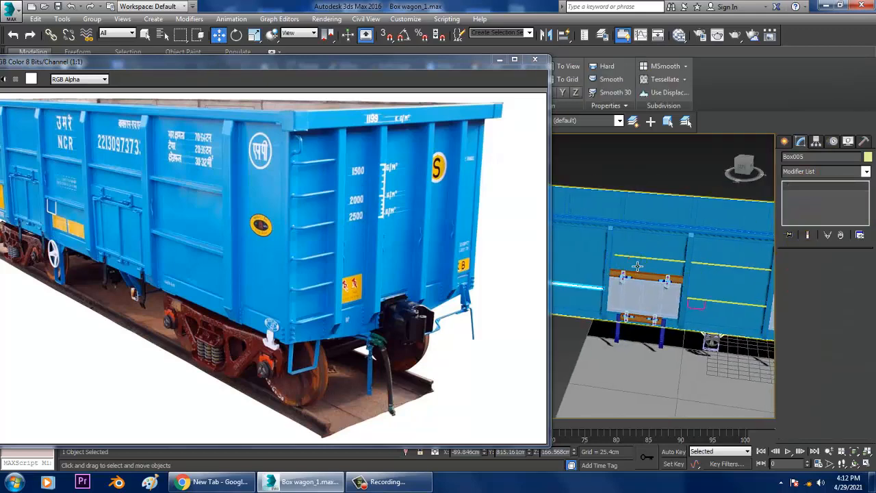
# Extend the upper yellow rail above the copied door to the rib by moving its end vertices along Y to about 451.8 cm
pyautogui.click(638, 265)
pyautogui.moveTo(638, 266); pyautogui.dragTo(684, 270, button='middle')
pyautogui.click(650, 264)
pyautogui.scroll(4, 642, 255)
pyautogui.press('1')
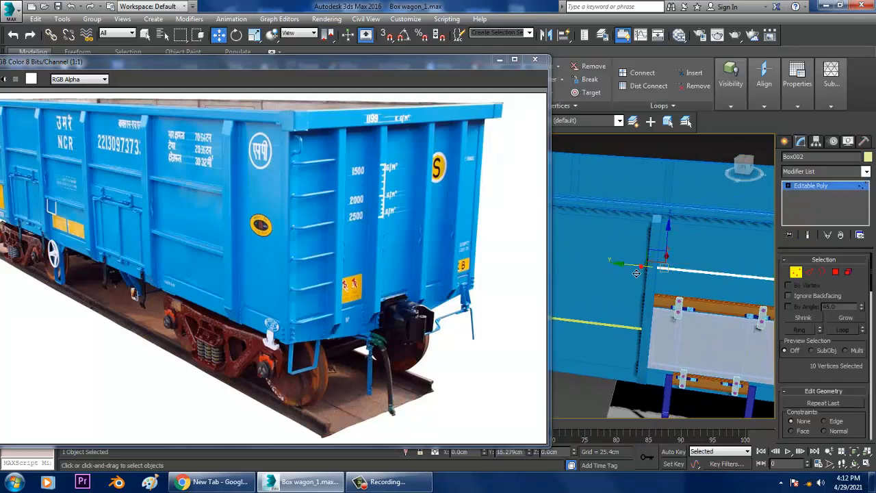
pyautogui.scroll(-6, 636, 273)
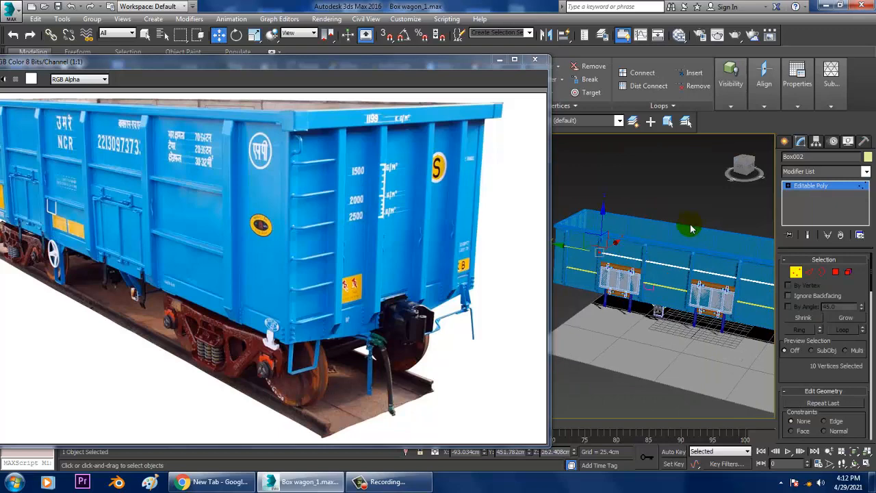
pyautogui.click(694, 202)
# Reposition the reference image window so the wagon's end and ladder show beside a wider viewport
pyautogui.scroll(5, 684, 291)
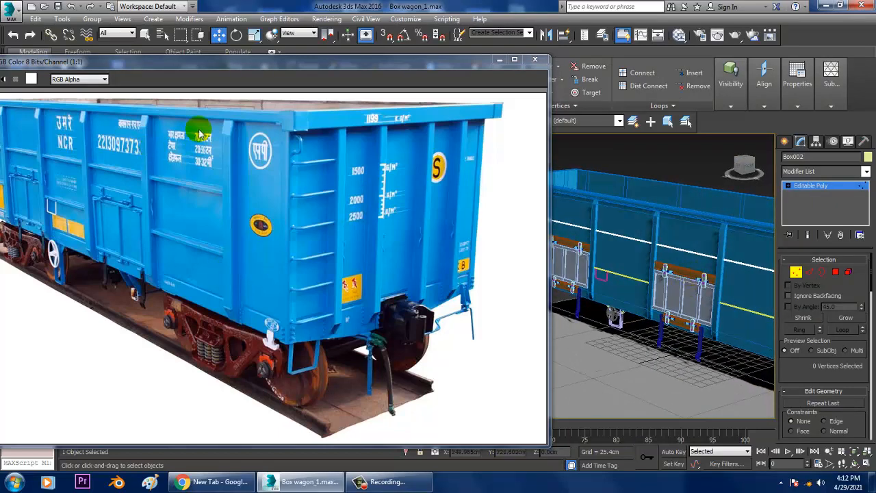
pyautogui.moveTo(132, 63); pyautogui.dragTo(235, 58)
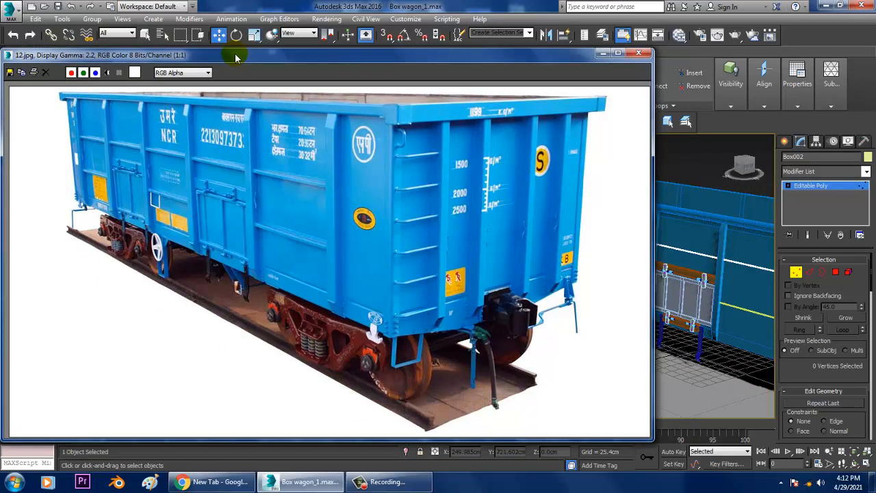
pyautogui.moveTo(234, 58); pyautogui.dragTo(59, 22)
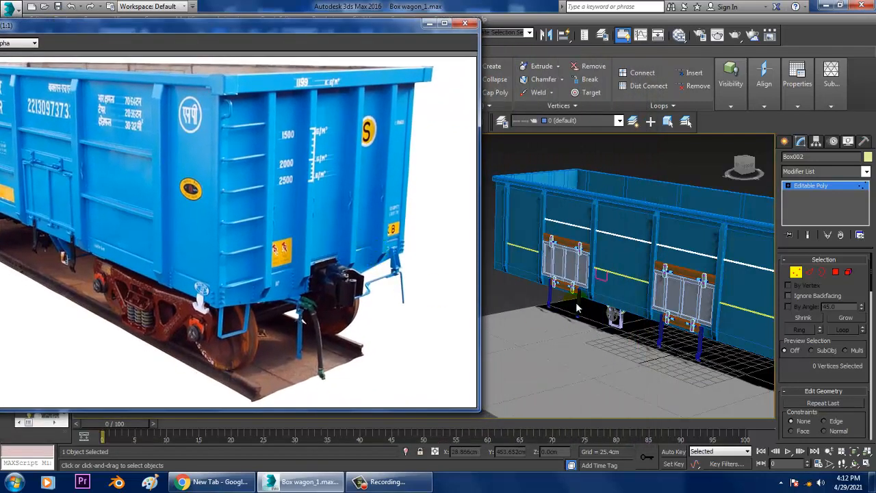
# Start a standard Sphere primitive for the detail at the lower corner of the wagon's ladder end
pyautogui.scroll(10, 623, 332)
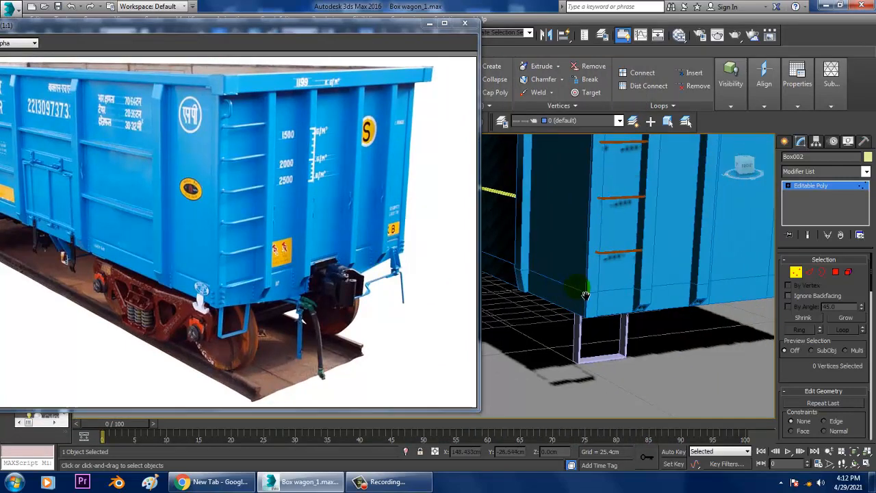
pyautogui.scroll(3, 626, 308)
pyautogui.scroll(5, 612, 278)
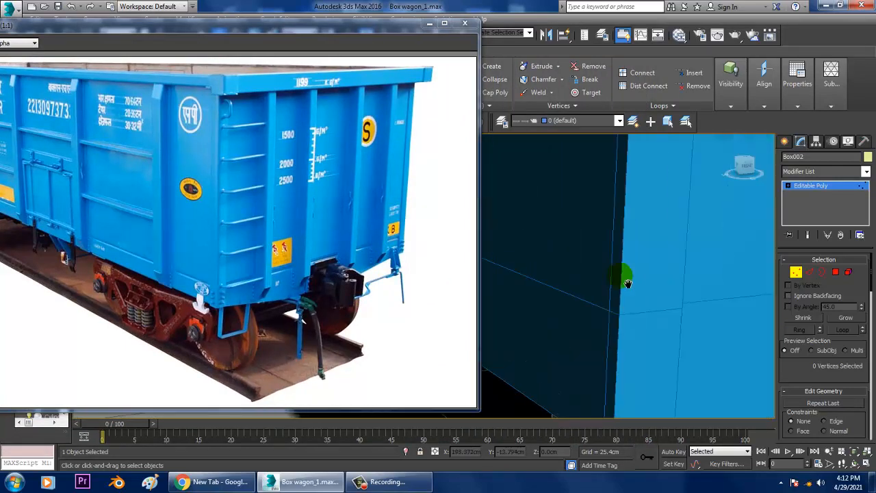
pyautogui.click(785, 141)
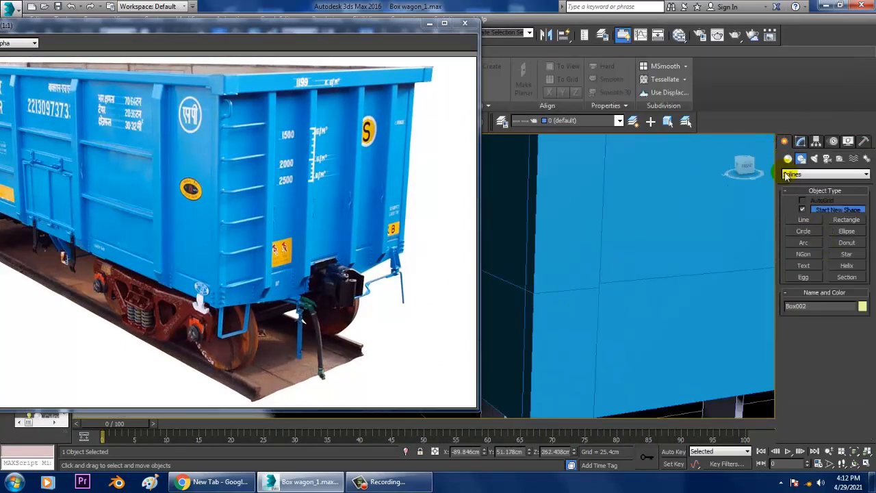
pyautogui.click(788, 158)
pyautogui.click(805, 223)
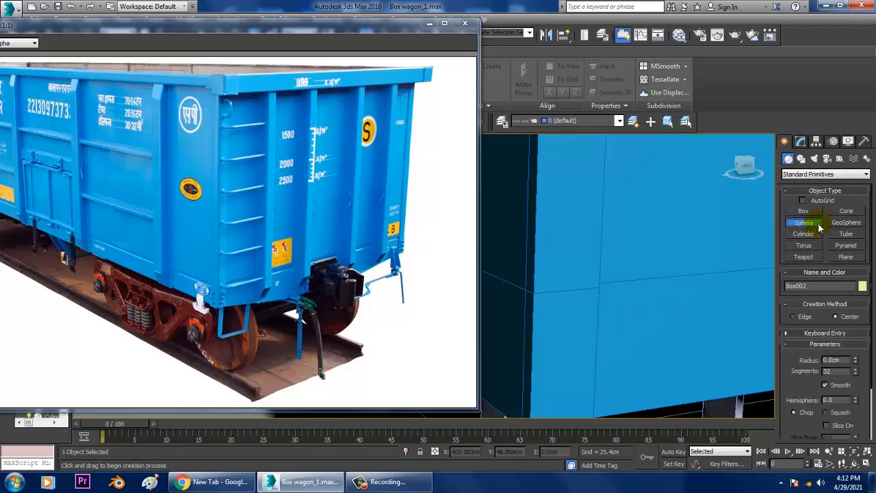
pyautogui.scroll(-2, 838, 404)
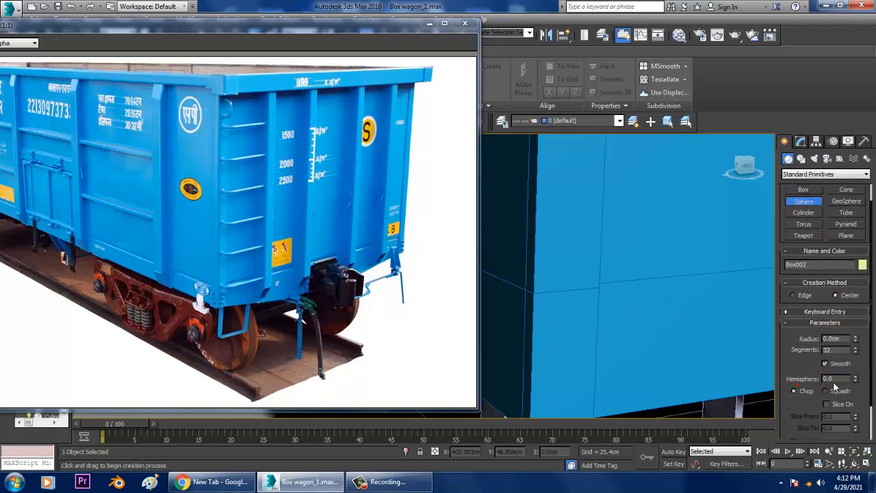
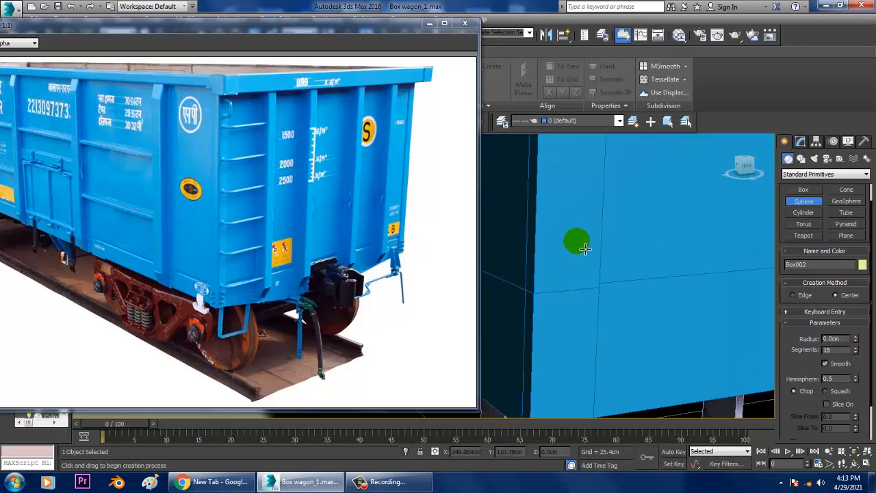
# Create a half-sphere rivet about 1.54 cm in radius near the lower corner of the wagon's ladder end, with Hemisphere 0.5 and 8 segments
pyautogui.scroll(2, 794, 302)
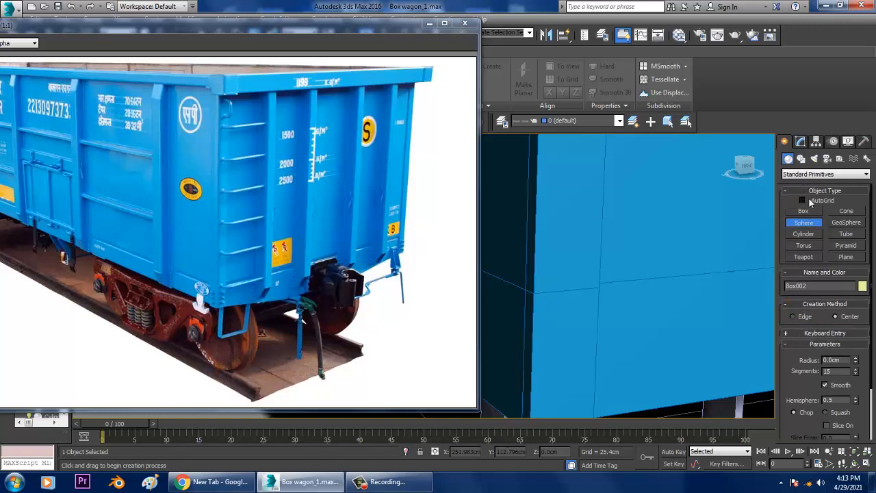
pyautogui.moveTo(583, 241); pyautogui.dragTo(587, 246)
pyautogui.press('w')
pyautogui.scroll(-5, 577, 237)
pyautogui.keyDown('alt'); pyautogui.moveTo(577, 237); pyautogui.dragTo(670, 257, button='middle'); pyautogui.keyUp('alt')
pyautogui.press('z')
pyautogui.click(801, 142)
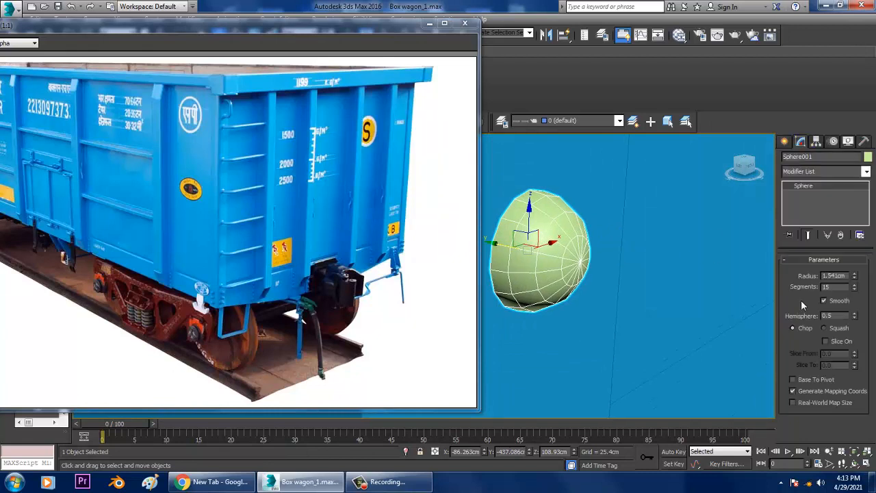
pyautogui.moveTo(855, 293); pyautogui.dragTo(855, 293)
# Raise the half-sphere rivet along Z to about 122.2 cm, beside the edge of the end wall
pyautogui.scroll(-6, 581, 292)
pyautogui.moveTo(590, 308); pyautogui.dragTo(617, 265, button='middle')
pyautogui.scroll(2, 603, 298)
pyautogui.scroll(-4, 577, 303)
pyautogui.moveTo(607, 258); pyautogui.dragTo(608, 204)
pyautogui.scroll(6, 609, 223)
pyautogui.scroll(-3, 620, 230)
pyautogui.moveTo(622, 234); pyautogui.dragTo(588, 247, button='middle')
pyautogui.scroll(-3, 590, 258)
pyautogui.scroll(-1, 595, 257)
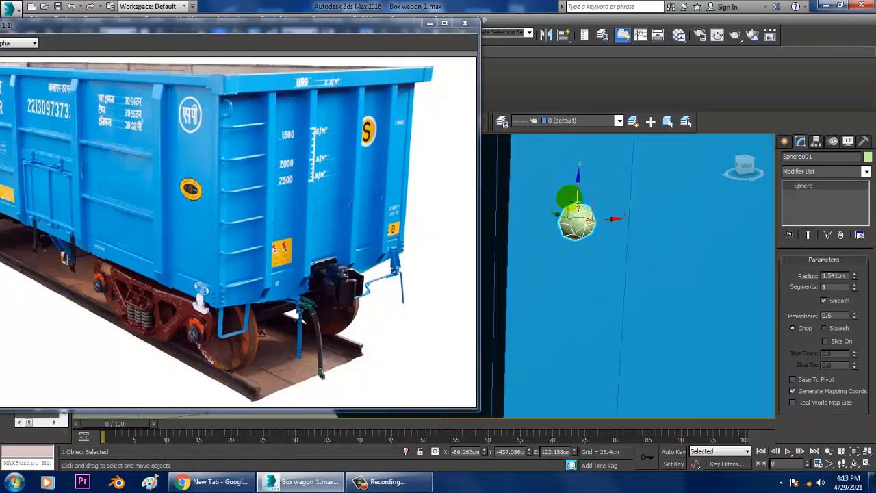
pyautogui.scroll(3, 588, 196)
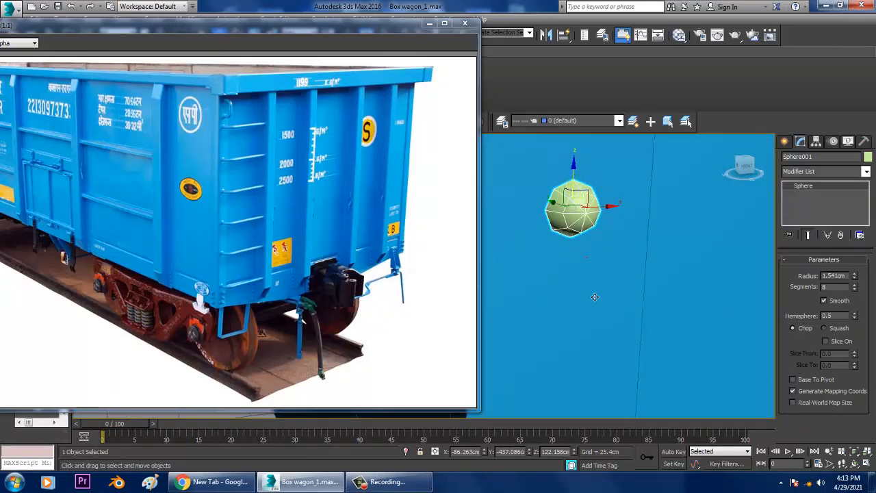
# Make three copies of the rivet downward along Z, about 6.4 cm apart, forming a vertical row
pyautogui.keyDown('shift'); pyautogui.moveTo(576, 204); pyautogui.dragTo(570, 316); pyautogui.keyUp('shift')
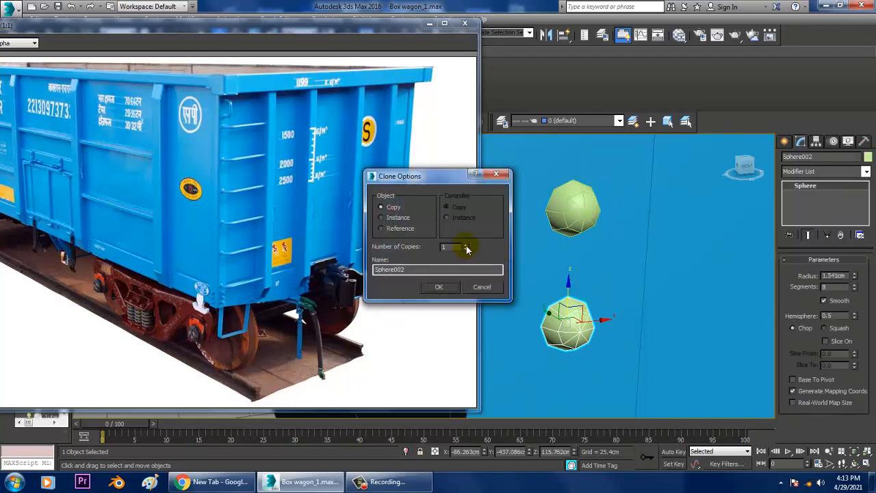
pyautogui.click(458, 287)
pyautogui.scroll(-4, 607, 293)
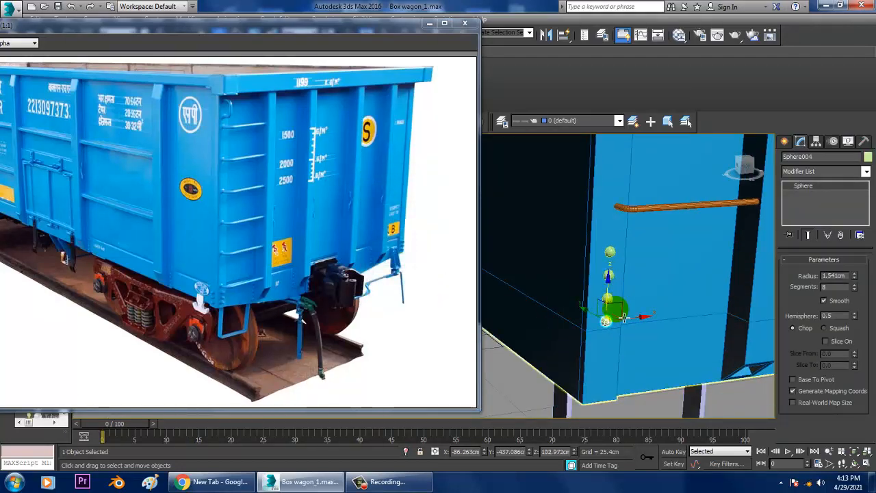
# Select the four rivets and move them down along Z to the lower corner, with the uppermost at about 102.4 cm
pyautogui.scroll(2, 625, 320)
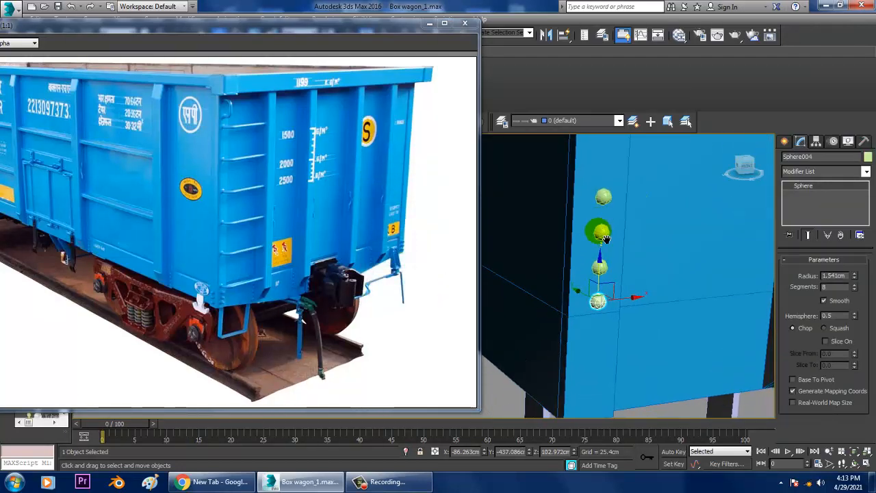
pyautogui.click(602, 197)
pyautogui.keyDown('ctrl'); pyautogui.click(600, 231); pyautogui.keyUp('ctrl')
pyautogui.keyDown('ctrl'); pyautogui.click(600, 266); pyautogui.keyUp('ctrl')
pyautogui.keyDown('ctrl'); pyautogui.click(597, 301); pyautogui.keyUp('ctrl')
pyautogui.scroll(-2, 617, 265)
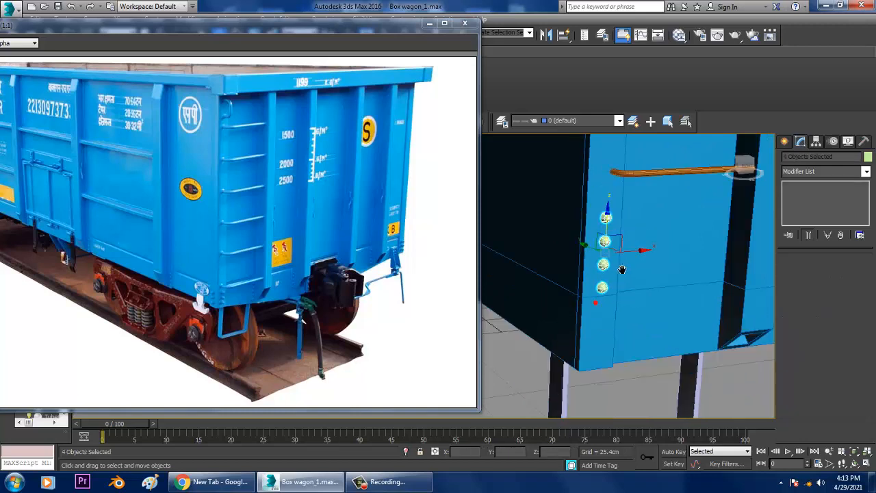
pyautogui.scroll(-2, 622, 269)
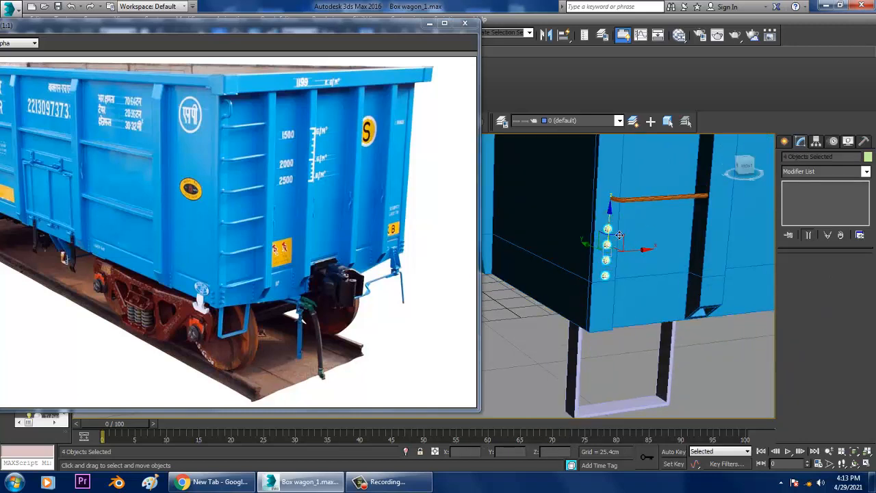
pyautogui.moveTo(619, 235); pyautogui.dragTo(622, 268)
# Copy the orange ladder rung down to Z about 102.3 cm and delete the uppermost rivet at its end
pyautogui.click(655, 196)
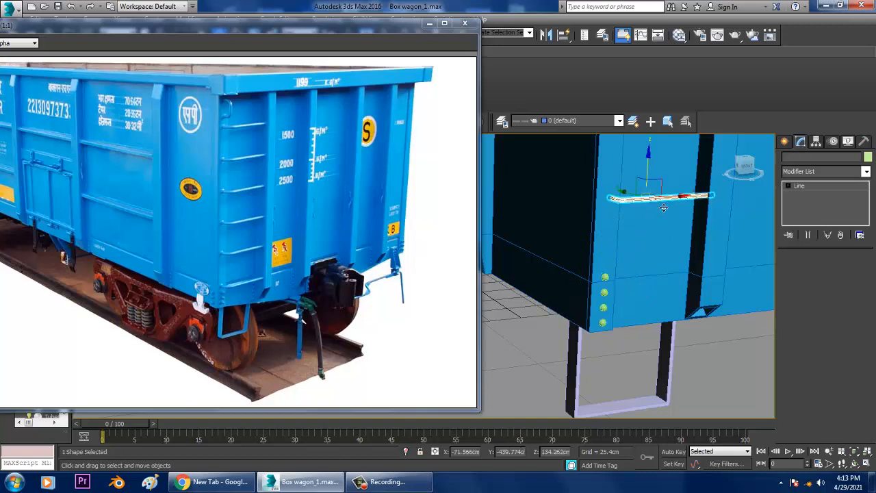
pyautogui.keyDown('shift'); pyautogui.moveTo(664, 207); pyautogui.dragTo(675, 256); pyautogui.keyUp('shift')
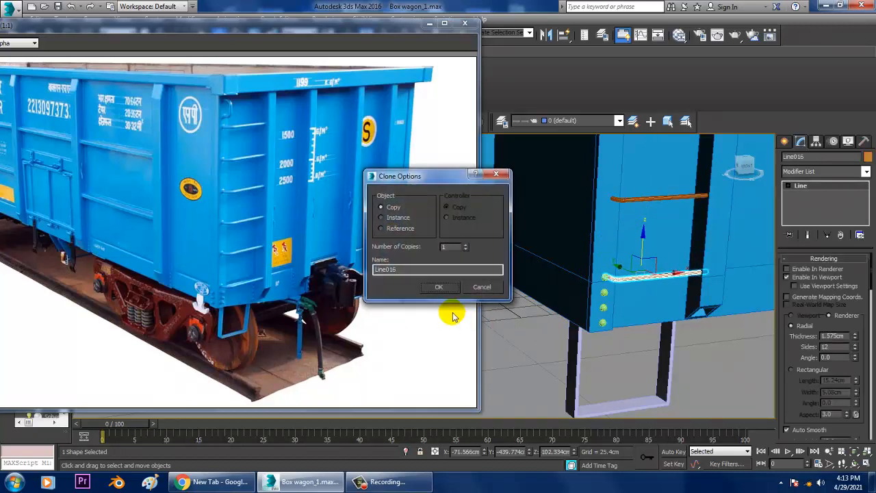
pyautogui.click(439, 286)
pyautogui.click(612, 280)
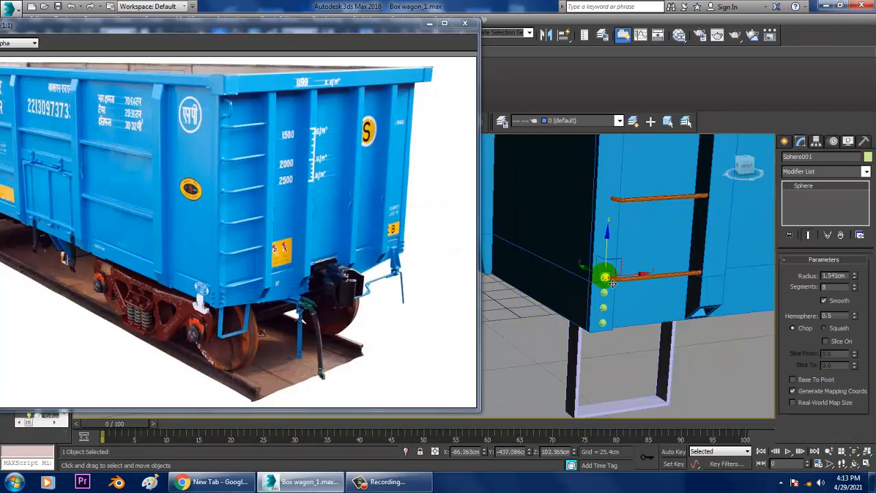
pyautogui.press('Delete')
# Lower the reference image window and copy the three remaining rivets around the corner towards the wagon's side
pyautogui.click(604, 294)
pyautogui.scroll(3, 610, 302)
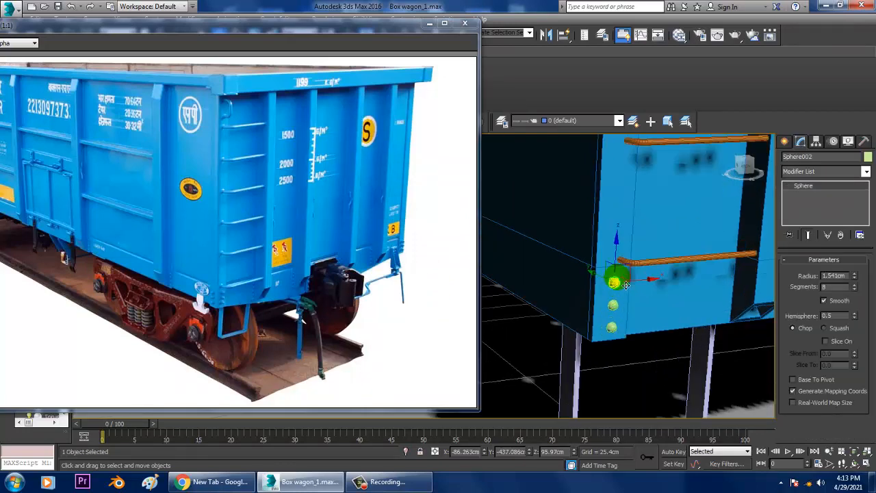
pyautogui.keyDown('ctrl'); pyautogui.click(614, 304); pyautogui.keyUp('ctrl')
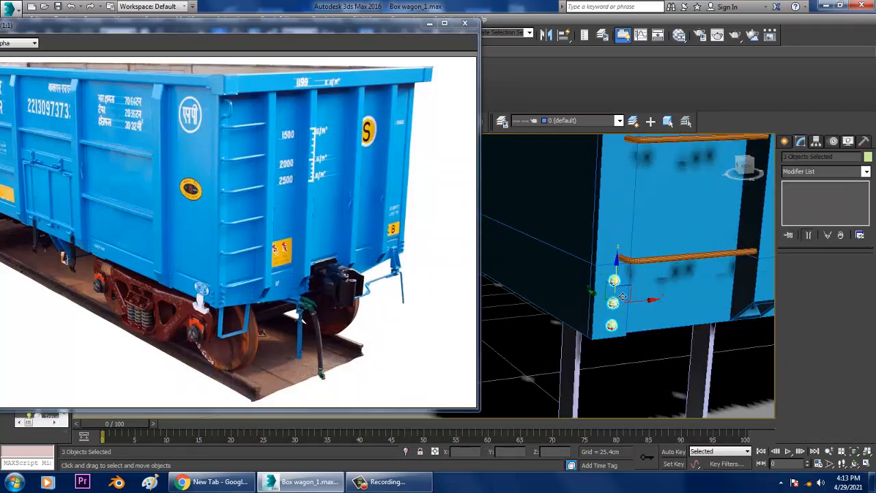
pyautogui.keyDown('alt'); pyautogui.moveTo(623, 297); pyautogui.dragTo(654, 303, button='middle'); pyautogui.keyUp('alt')
pyautogui.moveTo(404, 26); pyautogui.dragTo(408, 58)
pyautogui.click(405, 34)
pyautogui.moveTo(668, 305)
pyautogui.keyDown('alt'); pyautogui.mouseDown(button='middle')
pyautogui.moveTo(690, 302)
pyautogui.moveTo(677, 289)
pyautogui.mouseUp(button='middle'); pyautogui.keyUp('alt')
pyautogui.keyDown('shift'); pyautogui.moveTo(664, 286); pyautogui.dragTo(638, 299); pyautogui.keyUp('shift')
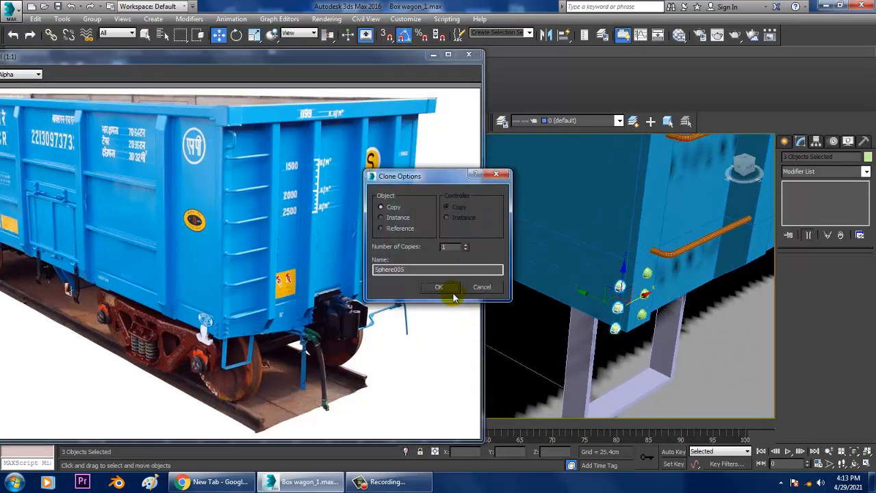
pyautogui.click(452, 290)
# Turn the three copied rivets to face the wagon's long side and seat them on the side wall near the corner
pyautogui.press('e')
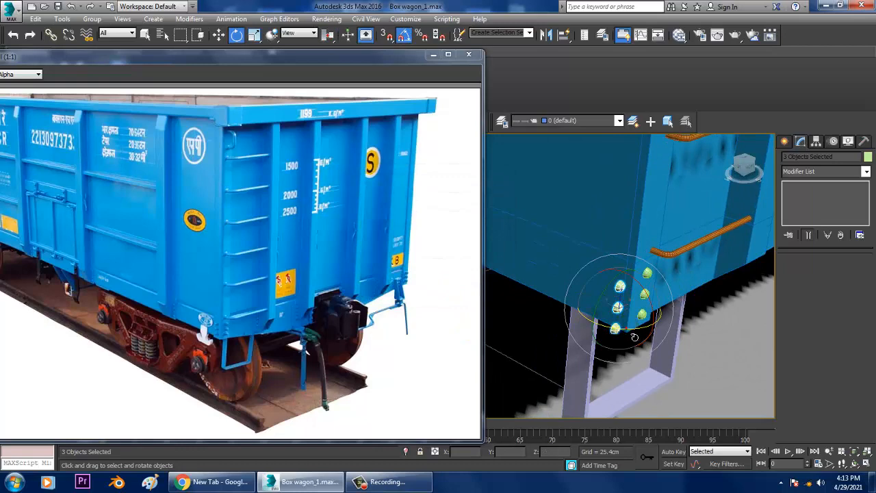
pyautogui.press('w')
pyautogui.keyDown('alt'); pyautogui.moveTo(623, 326); pyautogui.dragTo(593, 315, button='middle'); pyautogui.keyUp('alt')
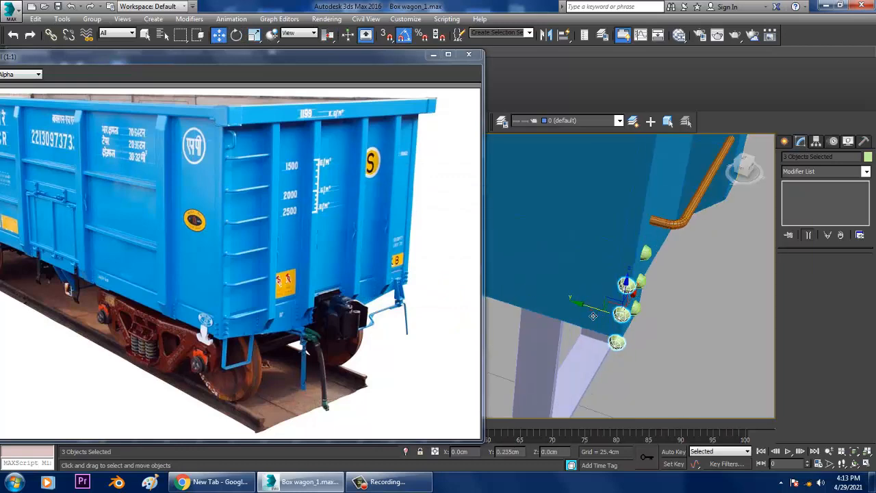
pyautogui.moveTo(593, 316); pyautogui.dragTo(570, 309)
pyautogui.keyDown('alt'); pyautogui.moveTo(570, 309); pyautogui.dragTo(587, 308, button='middle'); pyautogui.keyUp('alt')
pyautogui.scroll(4, 601, 312)
pyautogui.scroll(-1, 578, 325)
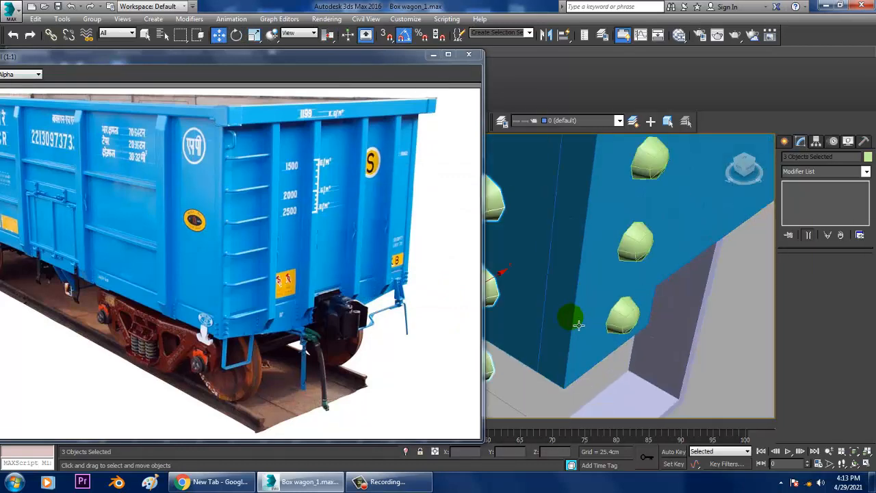
pyautogui.scroll(-2, 579, 325)
pyautogui.moveTo(543, 294); pyautogui.dragTo(595, 282)
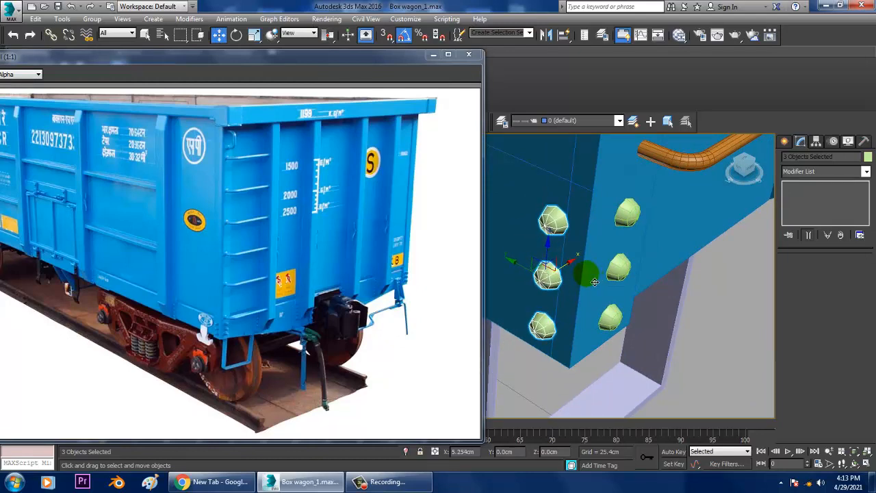
pyautogui.keyDown('alt'); pyautogui.moveTo(594, 283); pyautogui.dragTo(641, 277, button='middle'); pyautogui.keyUp('alt')
pyautogui.scroll(-2, 643, 275)
pyautogui.moveTo(619, 277); pyautogui.dragTo(618, 277)
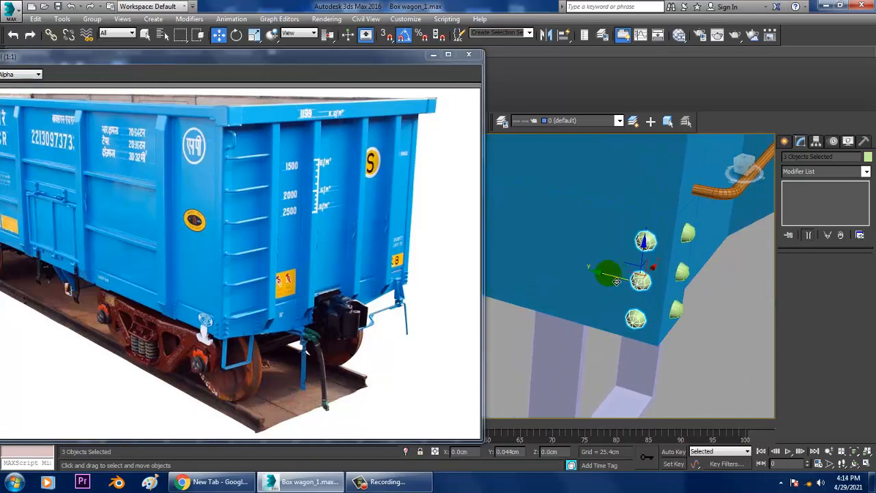
# Copy the three side rivets along the wagon's long side to the first rib from the corner
pyautogui.keyDown('alt'); pyautogui.moveTo(703, 303); pyautogui.dragTo(685, 281, button='middle'); pyautogui.keyUp('alt')
pyautogui.moveTo(685, 280)
pyautogui.mouseDown()
pyautogui.moveTo(513, 244)
pyautogui.moveTo(475, 248)
pyautogui.moveTo(480, 260)
pyautogui.mouseUp()
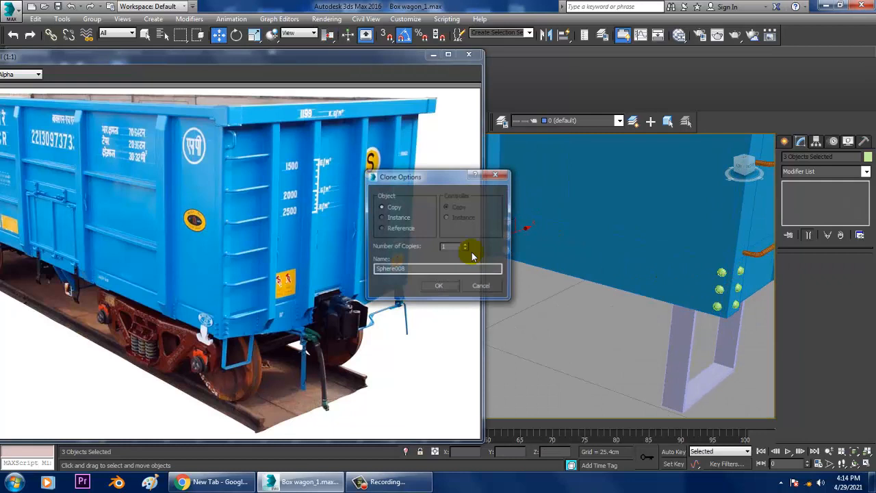
pyautogui.click(444, 289)
pyautogui.press('z')
# Scale the rivets at the first rib and shift them about 0.49 cm along X to fit its face
pyautogui.moveTo(634, 267); pyautogui.dragTo(614, 269, button='middle')
pyautogui.scroll(-4, 639, 268)
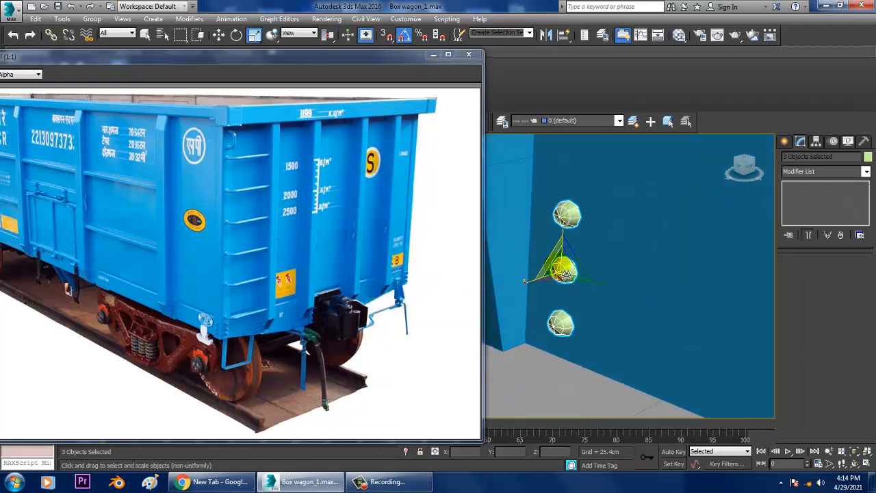
pyautogui.moveTo(564, 281)
pyautogui.keyDown('alt'); pyautogui.mouseDown(button='middle')
pyautogui.moveTo(540, 280)
pyautogui.moveTo(587, 270)
pyautogui.moveTo(581, 276)
pyautogui.mouseUp(button='middle'); pyautogui.keyUp('alt')
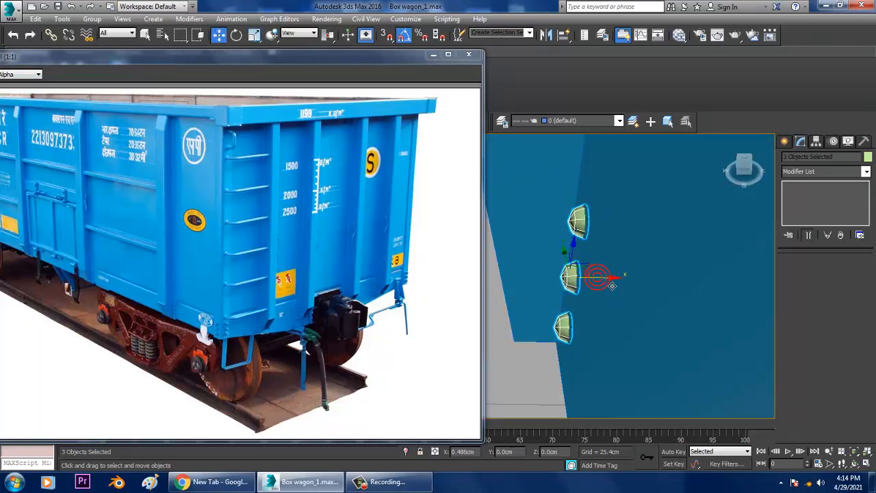
pyautogui.keyDown('alt'); pyautogui.moveTo(610, 286); pyautogui.dragTo(708, 308, button='middle'); pyautogui.keyUp('alt')
# Copy the three rib rivets along the side to the rib at the near edge of the first door
pyautogui.moveTo(702, 316); pyautogui.dragTo(599, 316)
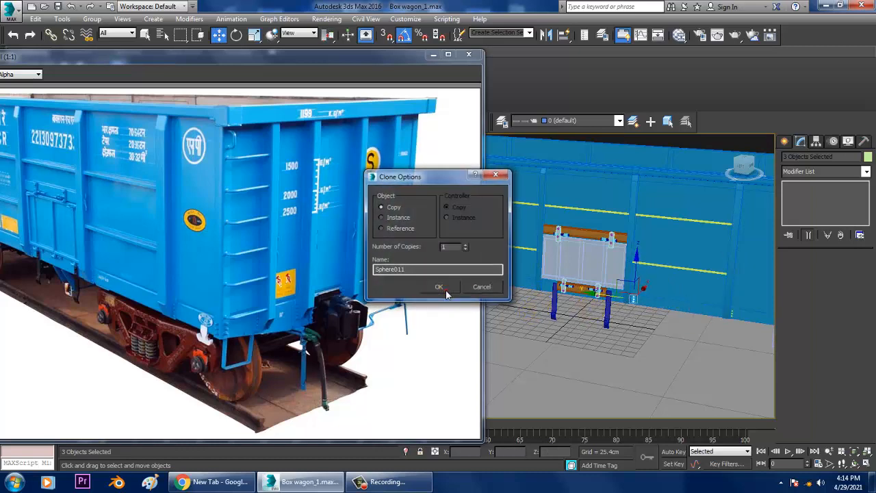
pyautogui.click(443, 291)
pyautogui.press('z')
pyautogui.scroll(-4, 559, 290)
# Copy the three rivets along Y past the first door to the rib on its other side
pyautogui.moveTo(559, 291)
pyautogui.mouseDown(button='middle')
pyautogui.moveTo(642, 290)
pyautogui.moveTo(625, 293)
pyautogui.moveTo(689, 307)
pyautogui.moveTo(708, 301)
pyautogui.mouseUp(button='middle')
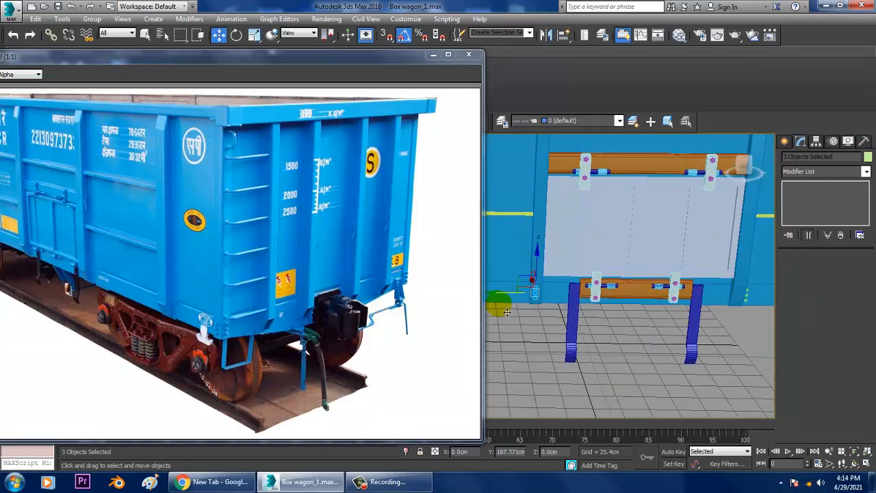
pyautogui.keyDown('shift'); pyautogui.moveTo(487, 310); pyautogui.dragTo(487, 310); pyautogui.keyUp('shift')
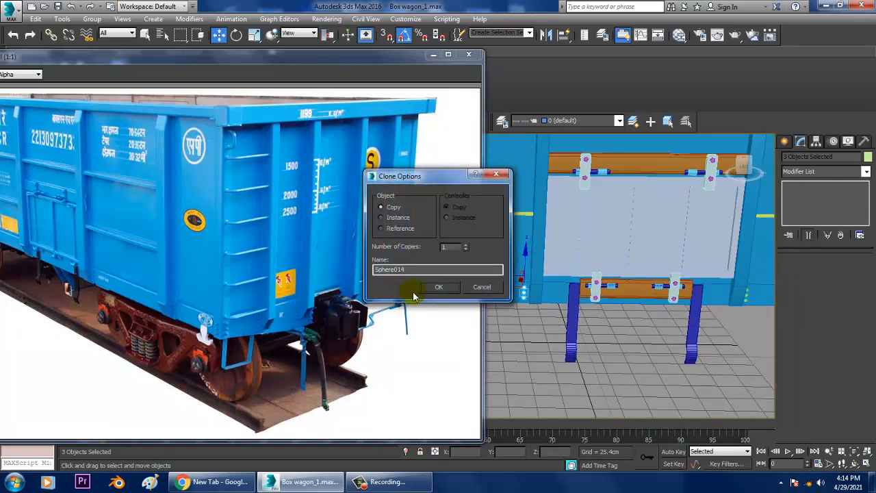
pyautogui.click(439, 288)
# Copy the three rivets along Y from the first door to the rib at the near edge of the second door
pyautogui.moveTo(573, 268)
pyautogui.mouseDown(button='middle')
pyautogui.moveTo(710, 249)
pyautogui.moveTo(659, 261)
pyautogui.mouseUp(button='middle')
pyautogui.scroll(-5, 658, 261)
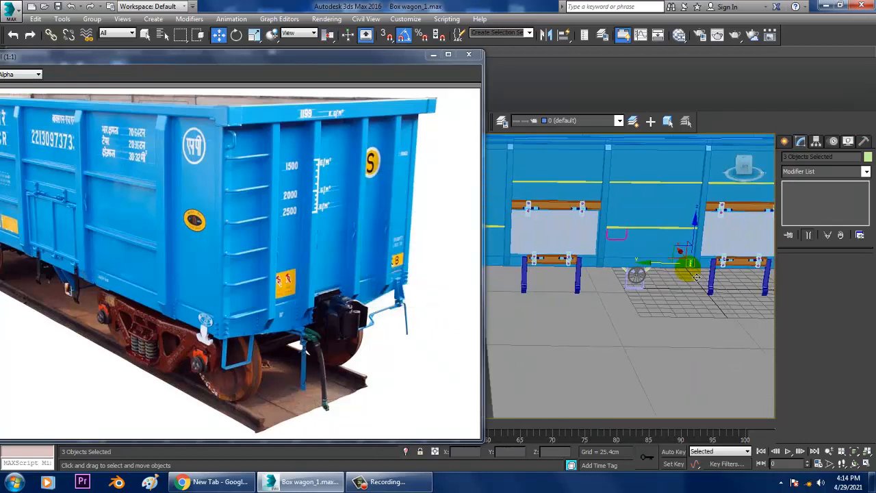
pyautogui.keyDown('shift'); pyautogui.moveTo(584, 281); pyautogui.dragTo(578, 272); pyautogui.keyUp('shift')
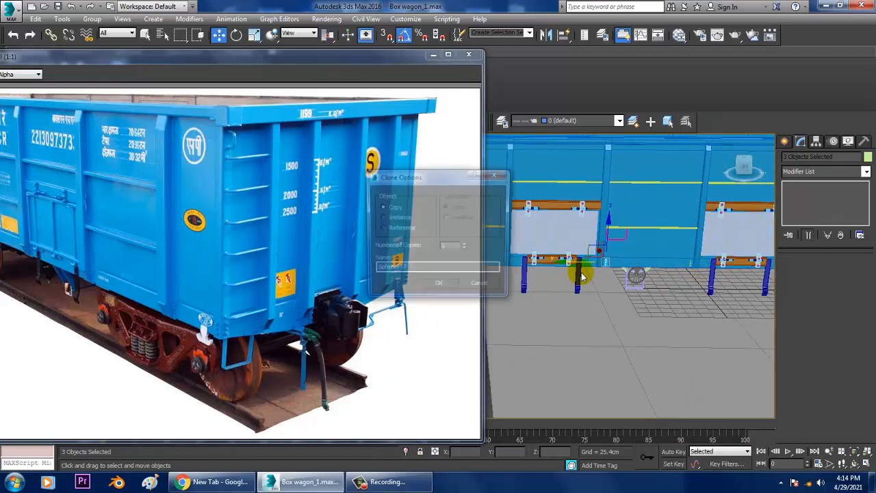
pyautogui.click(445, 286)
# Copy the three rivets along Y past the second door to the rib on its far side
pyautogui.scroll(5, 587, 286)
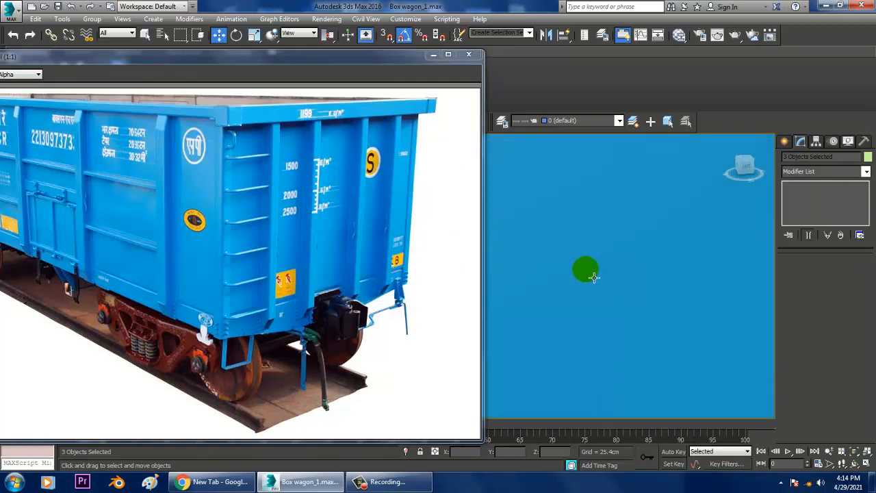
pyautogui.scroll(-4, 593, 277)
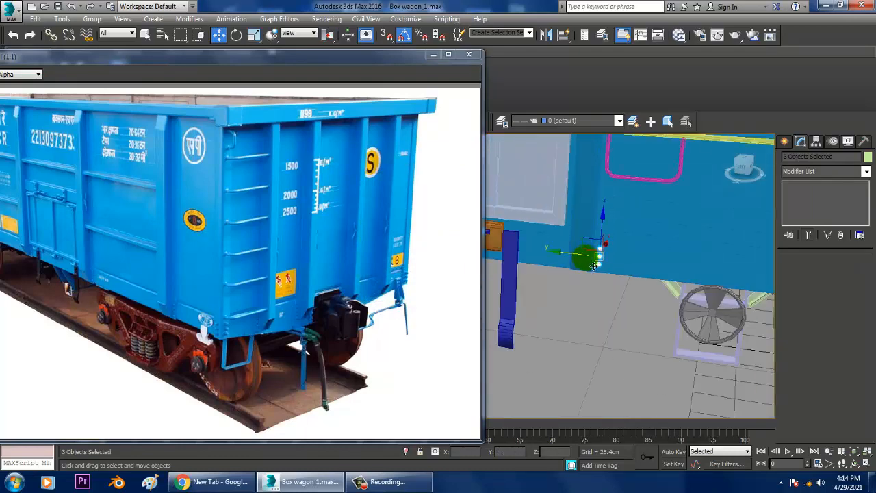
pyautogui.scroll(-5, 594, 266)
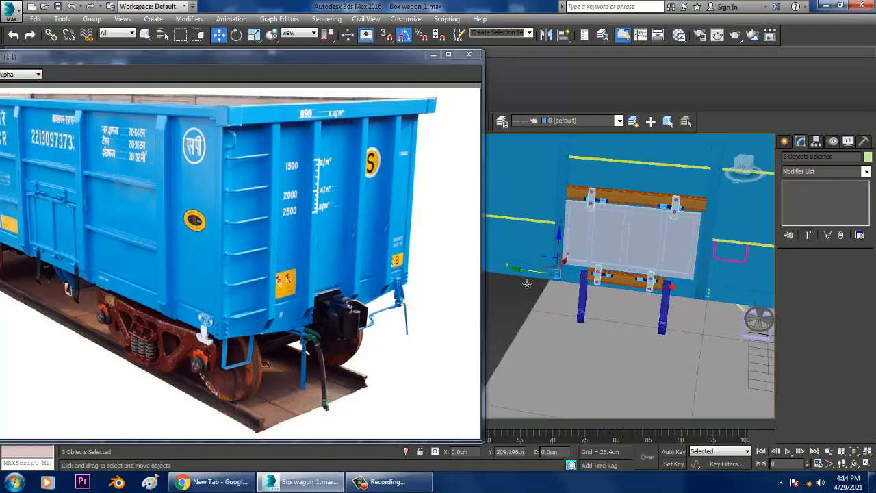
pyautogui.keyDown('shift'); pyautogui.moveTo(521, 285); pyautogui.dragTo(518, 282); pyautogui.keyUp('shift')
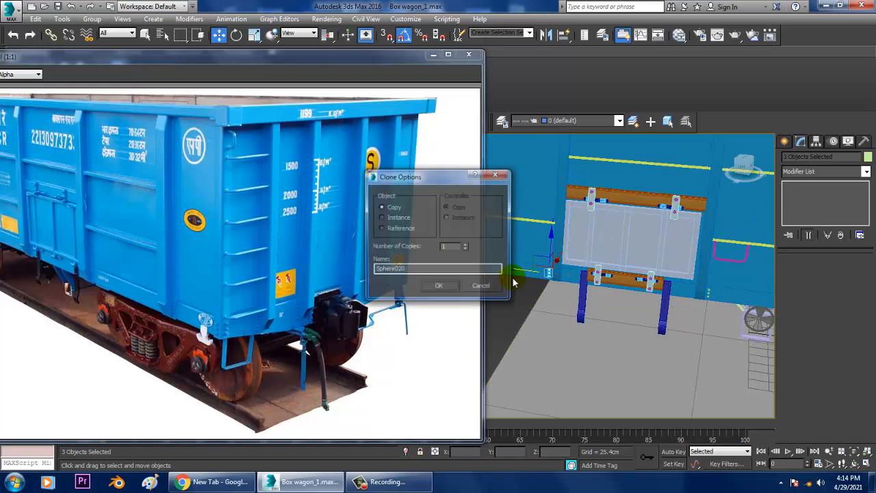
pyautogui.click(438, 287)
# Copy the three rivets along Y from the second door to the last rib near the wagon's far end
pyautogui.scroll(5, 616, 258)
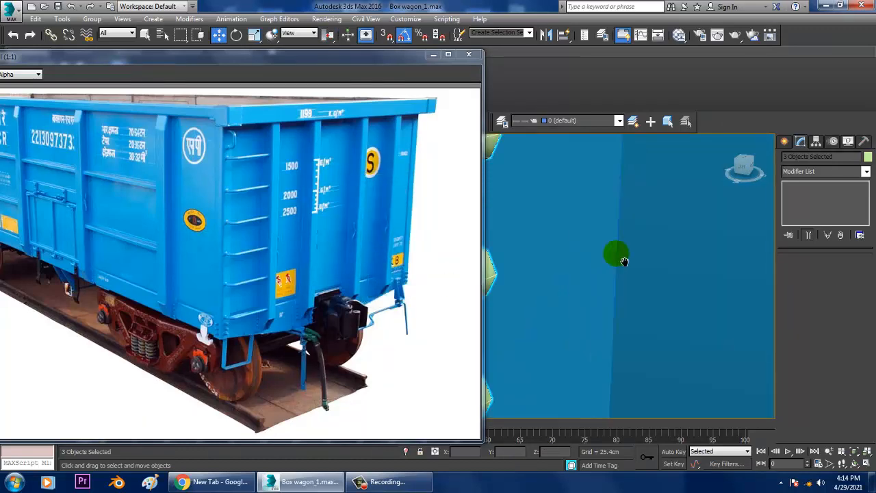
pyautogui.moveTo(601, 263)
pyautogui.keyDown('alt'); pyautogui.mouseDown(button='middle')
pyautogui.moveTo(584, 278)
pyautogui.moveTo(727, 278)
pyautogui.moveTo(714, 281)
pyautogui.mouseUp(button='middle'); pyautogui.keyUp('alt')
pyautogui.scroll(-5, 587, 277)
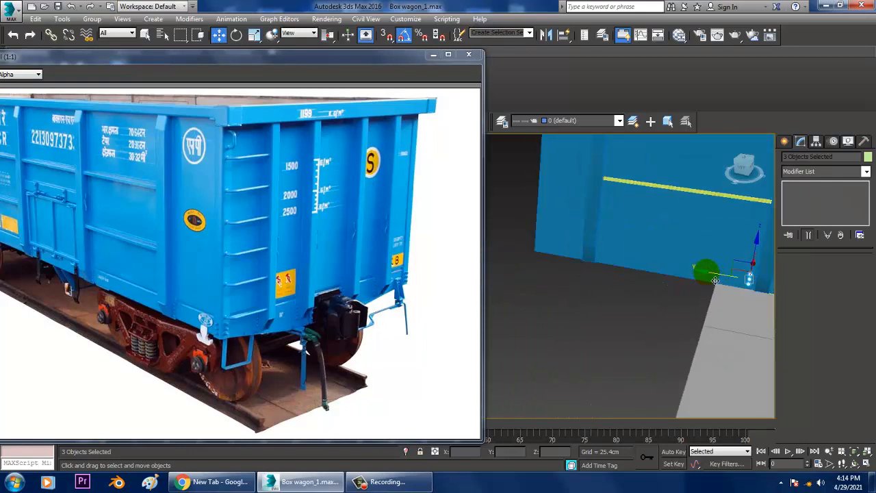
pyautogui.moveTo(716, 280)
pyautogui.mouseDown()
pyautogui.moveTo(558, 271)
pyautogui.moveTo(566, 270)
pyautogui.mouseUp()
pyautogui.click(446, 290)
pyautogui.scroll(5, 619, 267)
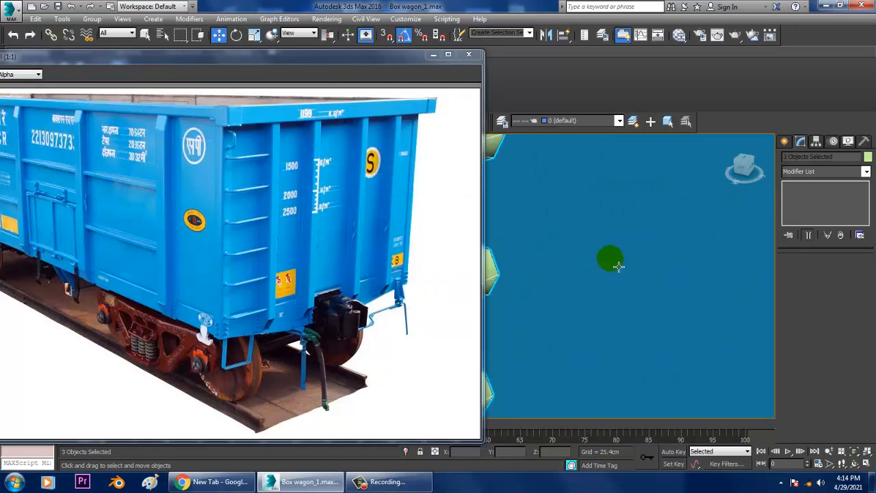
# Copy the three rivets along Y across the last side rib to its far side
pyautogui.scroll(-6, 618, 267)
pyautogui.scroll(3, 626, 270)
pyautogui.moveTo(586, 262); pyautogui.dragTo(571, 286, button='middle')
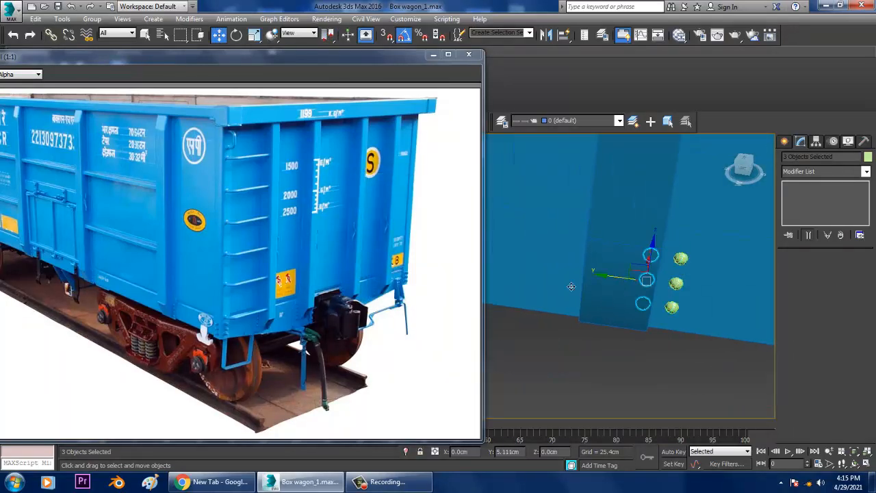
pyautogui.keyDown('shift'); pyautogui.moveTo(602, 275); pyautogui.dragTo(519, 267); pyautogui.keyUp('shift')
pyautogui.click(439, 285)
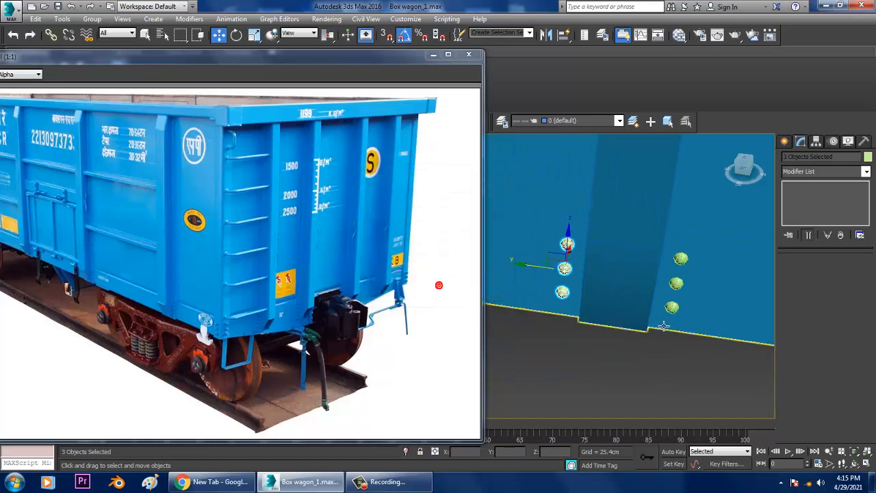
# Compare the wagon's side and ladder end with the reference photo to see where rivets belong
pyautogui.scroll(-5, 664, 326)
pyautogui.keyDown('alt'); pyautogui.moveTo(690, 312); pyautogui.dragTo(669, 290, button='middle'); pyautogui.keyUp('alt')
pyautogui.scroll(-3, 661, 306)
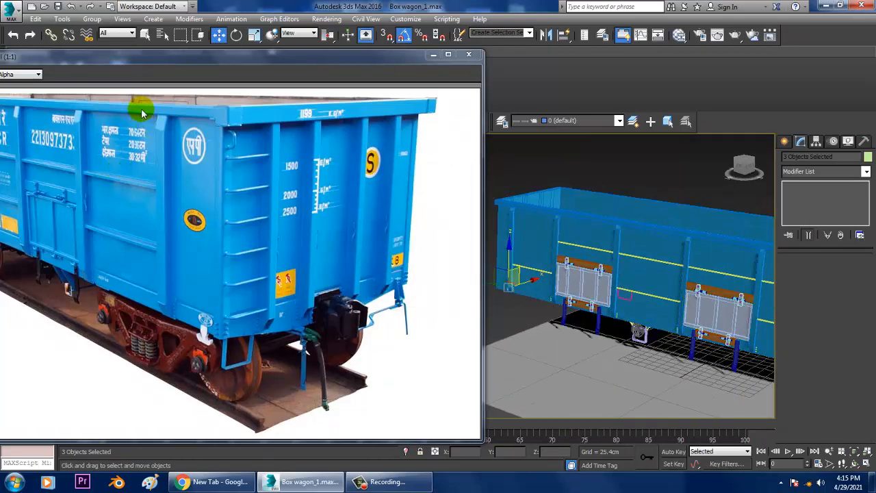
pyautogui.moveTo(139, 60); pyautogui.dragTo(302, 33)
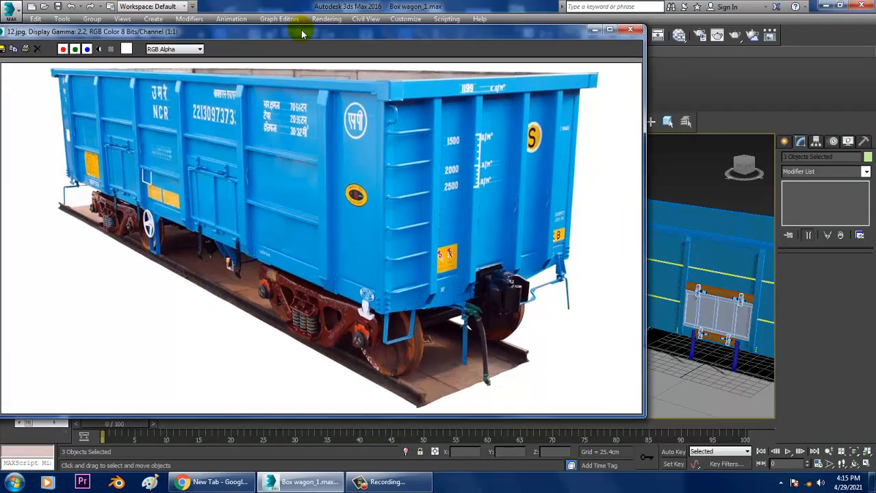
pyautogui.moveTo(302, 33); pyautogui.dragTo(144, 43)
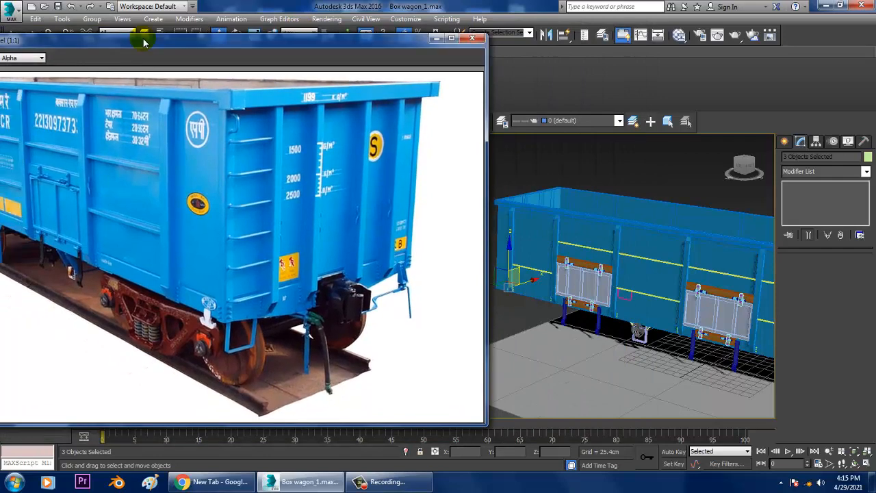
pyautogui.keyDown('alt'); pyautogui.moveTo(596, 290); pyautogui.dragTo(638, 297, button='middle'); pyautogui.keyUp('alt')
pyautogui.scroll(1, 635, 308)
pyautogui.scroll(4, 635, 308)
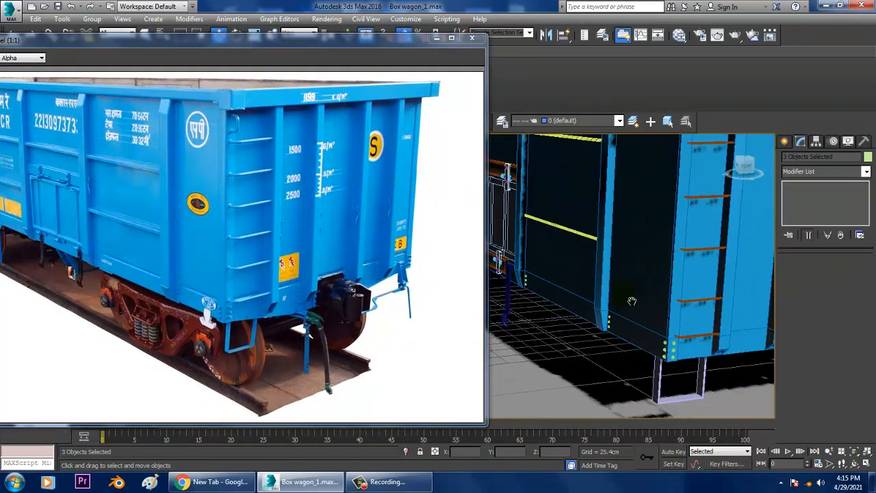
pyautogui.scroll(6, 600, 313)
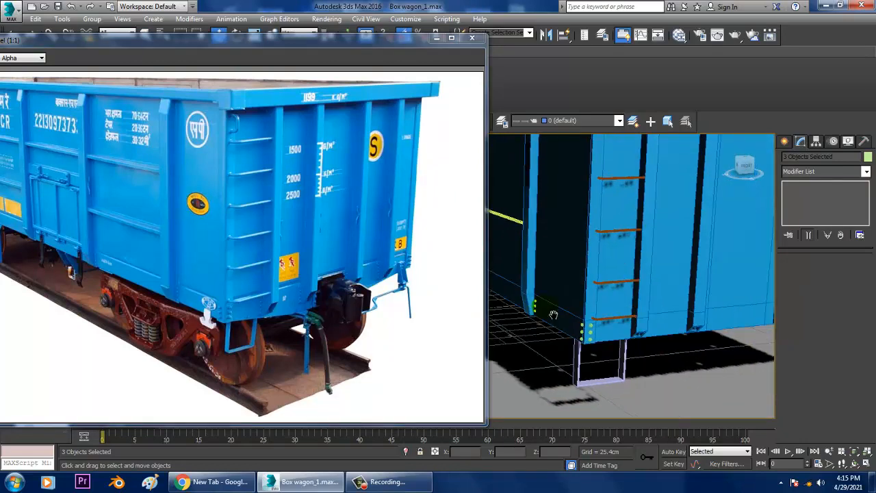
# Select the three rivets at the ladder corner of the end panel and copy them along X towards the first rib past the ladder
pyautogui.click(564, 333)
pyautogui.keyDown('ctrl'); pyautogui.click(564, 364); pyautogui.keyUp('ctrl')
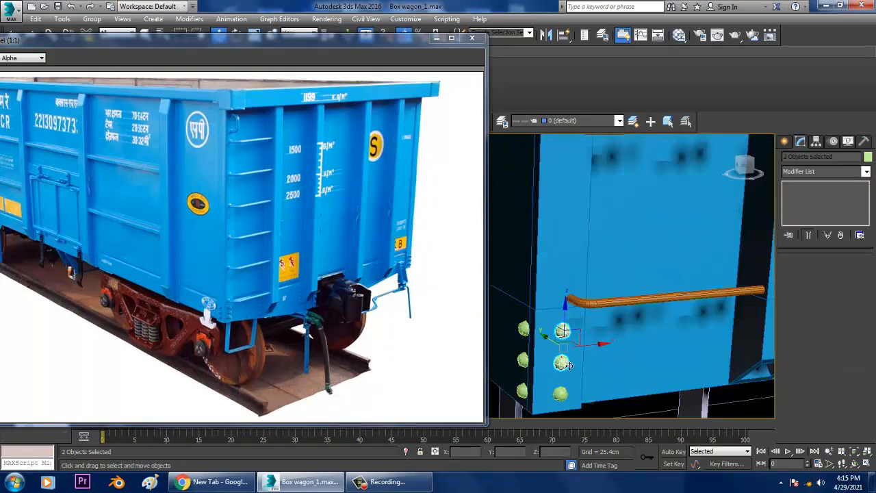
pyautogui.keyDown('ctrl'); pyautogui.click(562, 395); pyautogui.keyUp('ctrl')
pyautogui.scroll(-6, 570, 403)
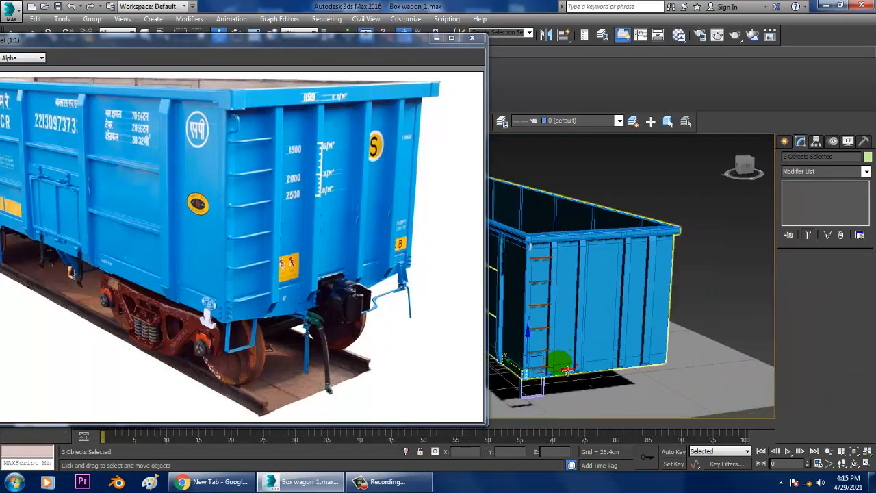
pyautogui.moveTo(566, 380); pyautogui.dragTo(606, 373)
pyautogui.click(441, 288)
# Copy the three end-panel rivets along X to the near side of the next rib
pyautogui.scroll(5, 544, 324)
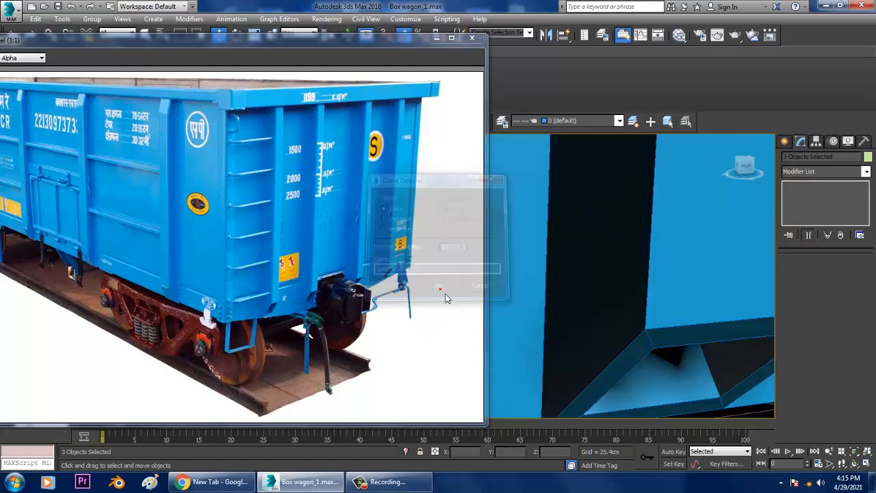
pyautogui.keyDown('alt'); pyautogui.moveTo(543, 323); pyautogui.dragTo(527, 304, button='middle'); pyautogui.keyUp('alt')
pyautogui.moveTo(538, 297); pyautogui.dragTo(559, 297)
pyautogui.moveTo(560, 298)
pyautogui.keyDown('alt'); pyautogui.mouseDown(button='middle')
pyautogui.moveTo(547, 300)
pyautogui.moveTo(565, 309)
pyautogui.mouseUp(button='middle'); pyautogui.keyUp('alt')
pyautogui.moveTo(566, 302)
pyautogui.mouseDown()
pyautogui.moveTo(751, 301)
pyautogui.moveTo(679, 313)
pyautogui.mouseUp()
pyautogui.click(433, 291)
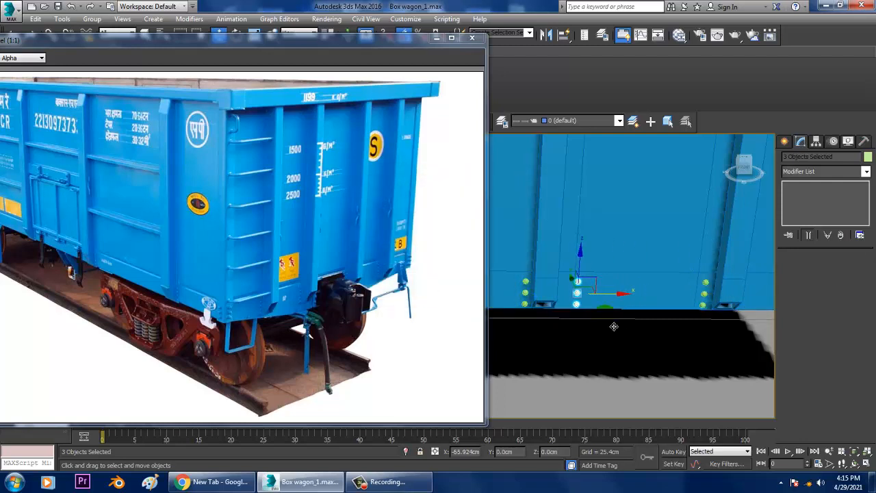
# Copy the three rivets along X to the far side of the previous end rib, and again past the following rib
pyautogui.keyDown('shift'); pyautogui.moveTo(608, 330); pyautogui.dragTo(606, 331); pyautogui.keyUp('shift')
pyautogui.click(448, 291)
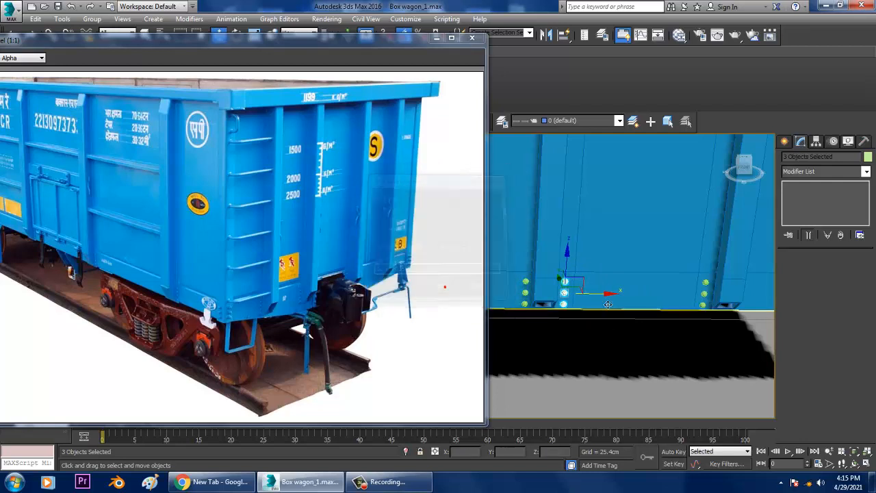
pyautogui.moveTo(666, 301); pyautogui.dragTo(615, 307, button='middle')
pyautogui.moveTo(553, 309); pyautogui.dragTo(735, 308)
pyautogui.click(448, 293)
# Copy the three rivets along X across the panel to the near side of the last end rib
pyautogui.press('z')
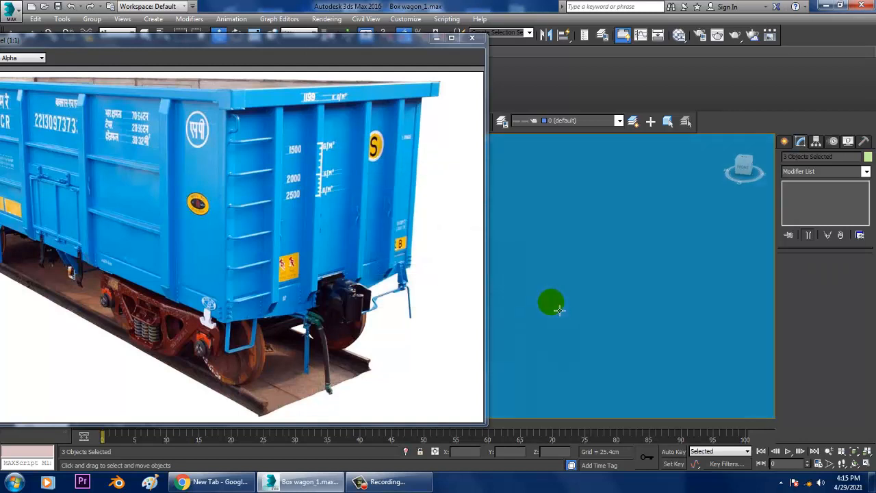
pyautogui.scroll(-4, 637, 327)
pyautogui.scroll(-2, 643, 327)
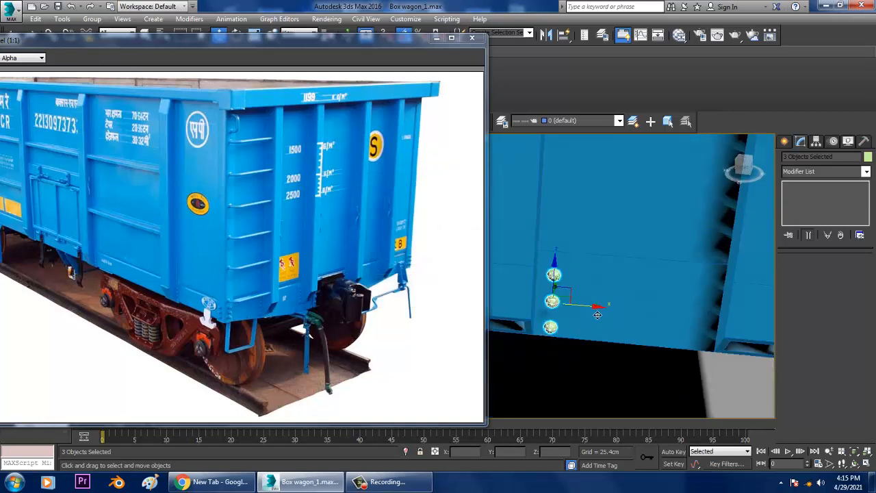
pyautogui.moveTo(597, 315); pyautogui.dragTo(748, 314)
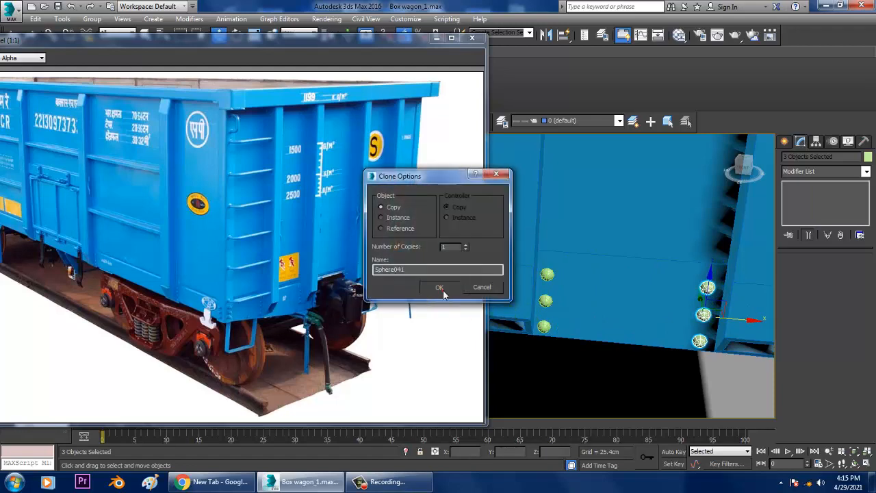
pyautogui.click(443, 293)
# Copy the three rivets along X past the last end rib to the end panel's outer corner
pyautogui.scroll(-5, 531, 310)
pyautogui.moveTo(689, 312); pyautogui.dragTo(633, 313, button='middle')
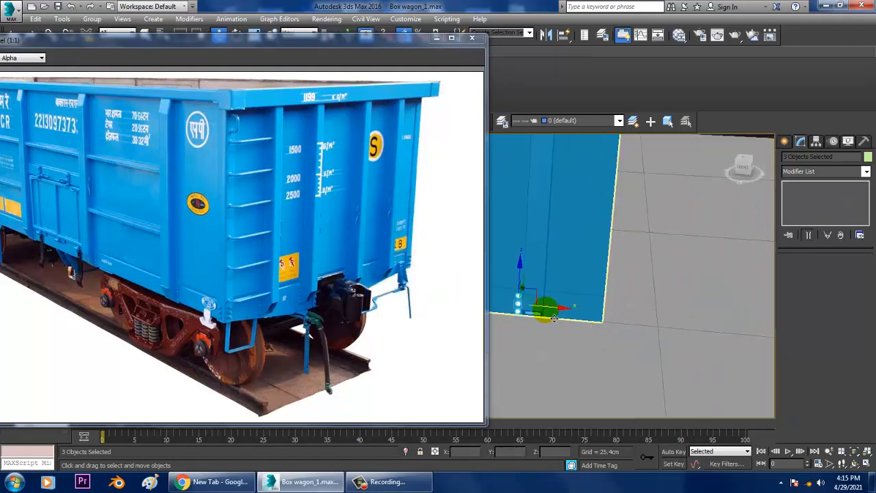
pyautogui.moveTo(606, 317); pyautogui.dragTo(626, 313)
pyautogui.click(444, 290)
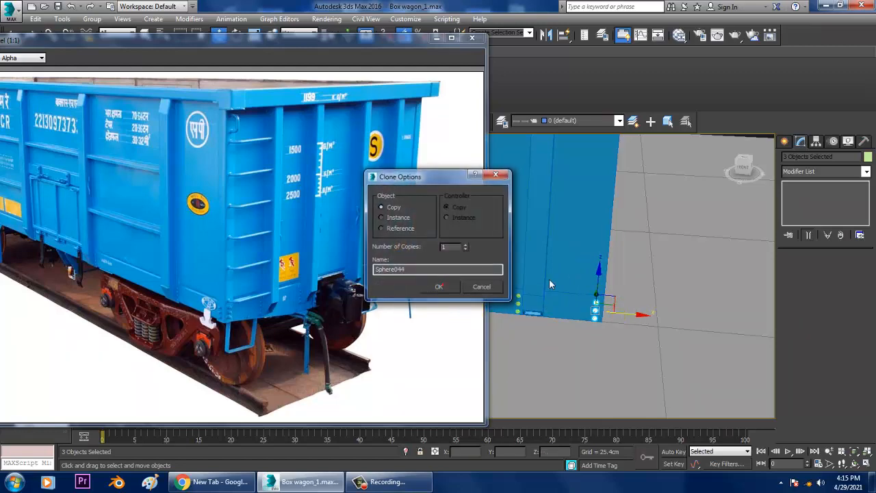
# Review the whole wagon's side and end against the full reference photo
pyautogui.scroll(-5, 550, 281)
pyautogui.moveTo(550, 281)
pyautogui.keyDown('alt'); pyautogui.mouseDown(button='middle')
pyautogui.moveTo(630, 256)
pyautogui.moveTo(737, 341)
pyautogui.moveTo(796, 312)
pyautogui.mouseUp(button='middle'); pyautogui.keyUp('alt')
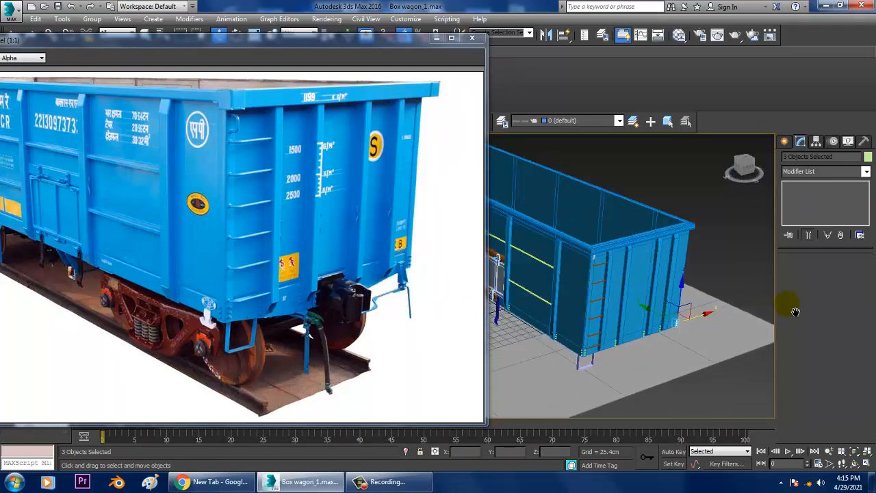
pyautogui.scroll(-5, 609, 342)
pyautogui.keyDown('alt'); pyautogui.moveTo(605, 343); pyautogui.dragTo(605, 328, button='middle'); pyautogui.keyUp('alt')
pyautogui.moveTo(605, 329); pyautogui.dragTo(671, 336, button='middle')
pyautogui.scroll(5, 671, 336)
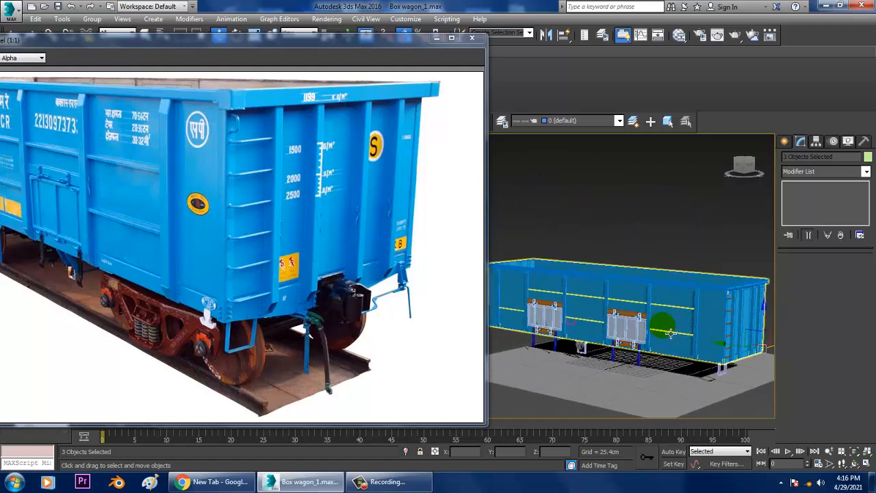
pyautogui.moveTo(719, 285); pyautogui.dragTo(671, 289)
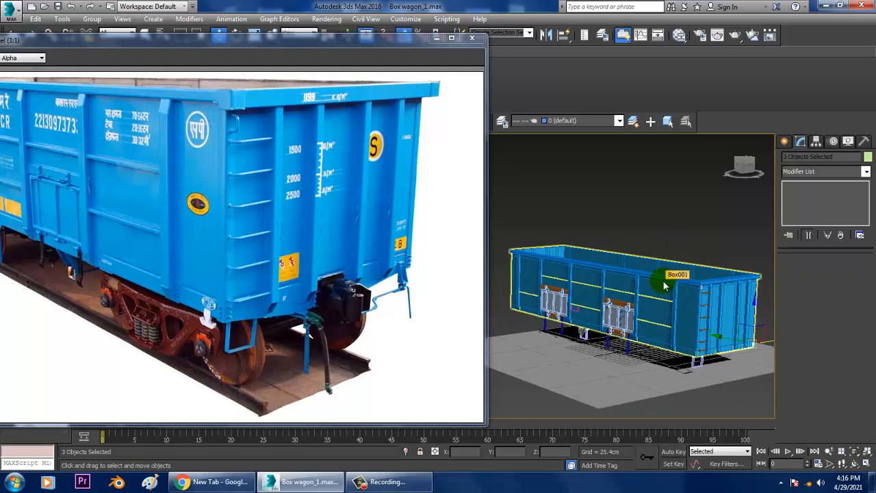
pyautogui.moveTo(232, 50); pyautogui.dragTo(315, 21)
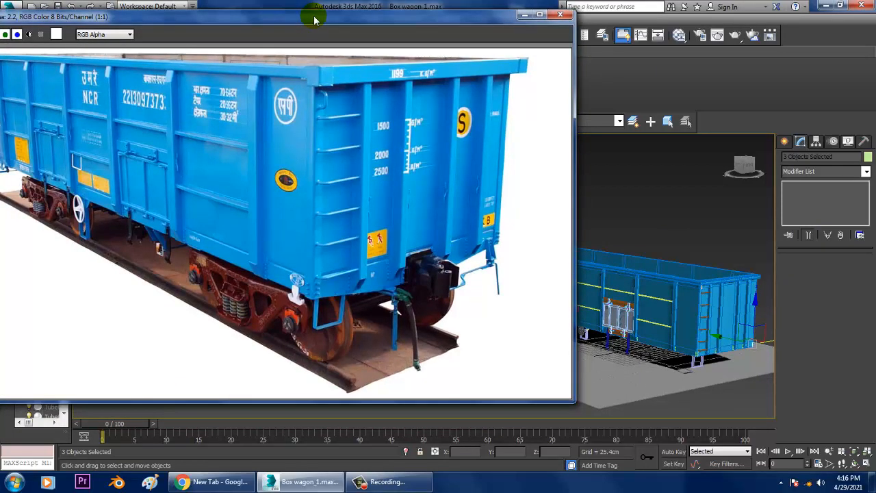
pyautogui.moveTo(314, 20); pyautogui.dragTo(163, 40)
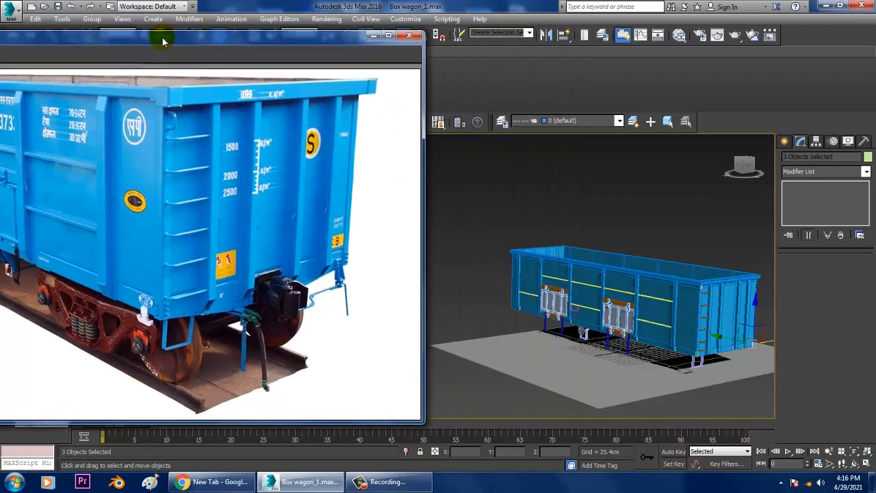
# Shorten the handwheel's shaft by moving its eight end vertices along X to about -79.9 cm
pyautogui.scroll(8, 618, 336)
pyautogui.click(619, 338)
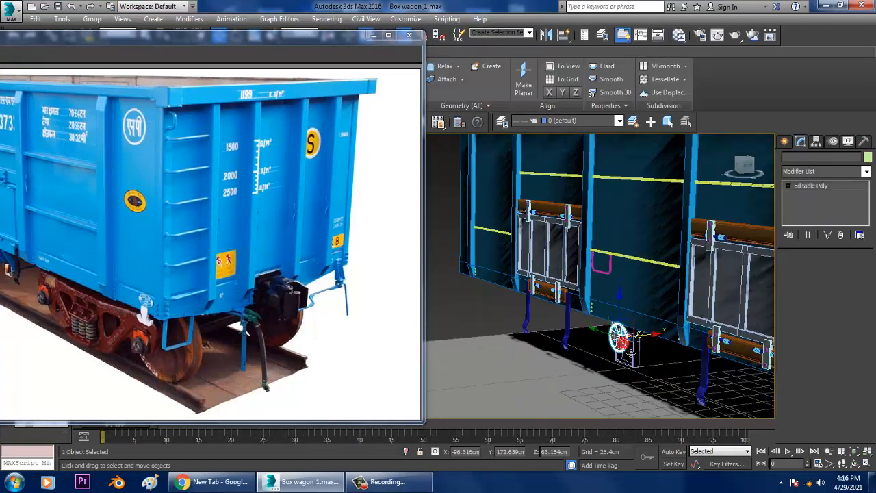
pyautogui.scroll(2, 623, 342)
pyautogui.scroll(2, 632, 354)
pyautogui.keyDown('alt'); pyautogui.moveTo(632, 354); pyautogui.dragTo(626, 342, button='middle'); pyautogui.keyUp('alt')
pyautogui.press('r')
pyautogui.moveTo(610, 334); pyautogui.dragTo(603, 320)
pyautogui.scroll(6, 661, 336)
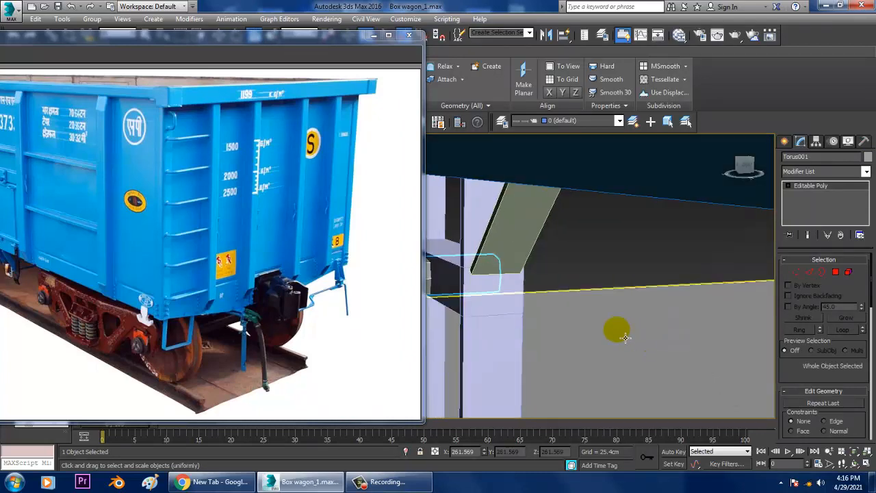
pyautogui.scroll(-3, 618, 333)
pyautogui.keyDown('alt'); pyautogui.moveTo(618, 331); pyautogui.dragTo(596, 319, button='middle'); pyautogui.keyUp('alt')
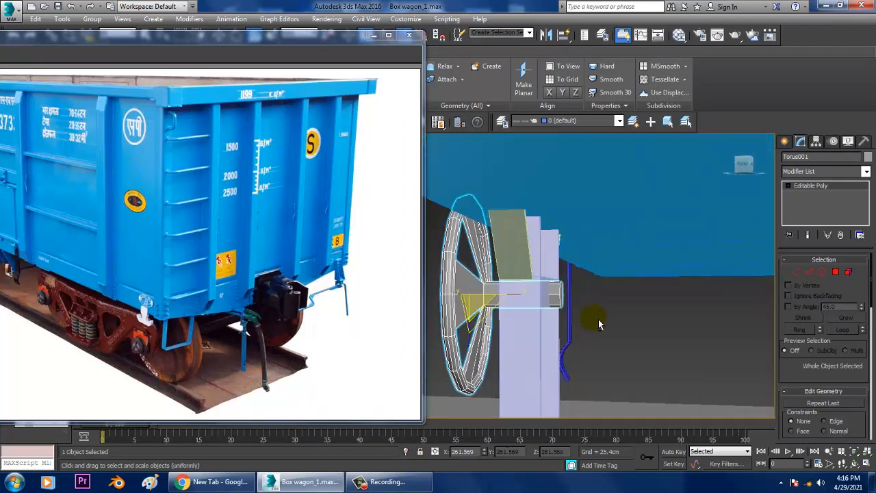
pyautogui.press('1')
pyautogui.moveTo(541, 308); pyautogui.dragTo(537, 315)
pyautogui.press('w')
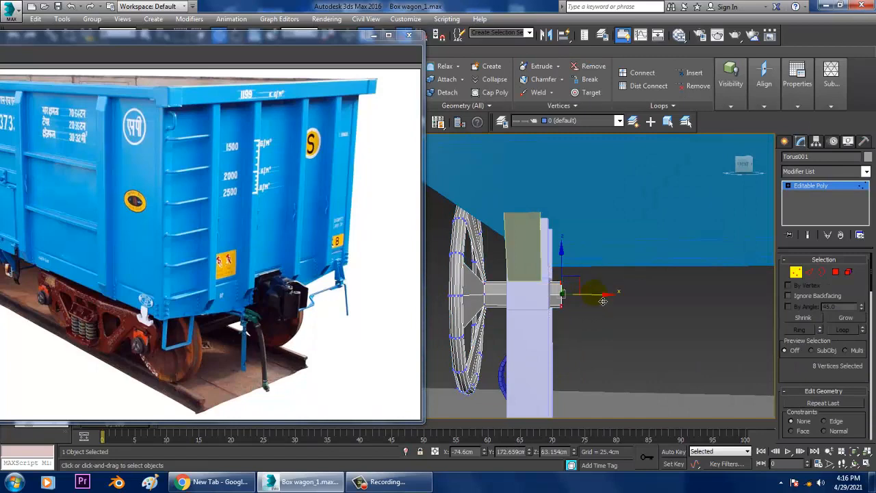
pyautogui.keyDown('alt'); pyautogui.moveTo(569, 303); pyautogui.dragTo(636, 303, button='middle'); pyautogui.keyUp('alt')
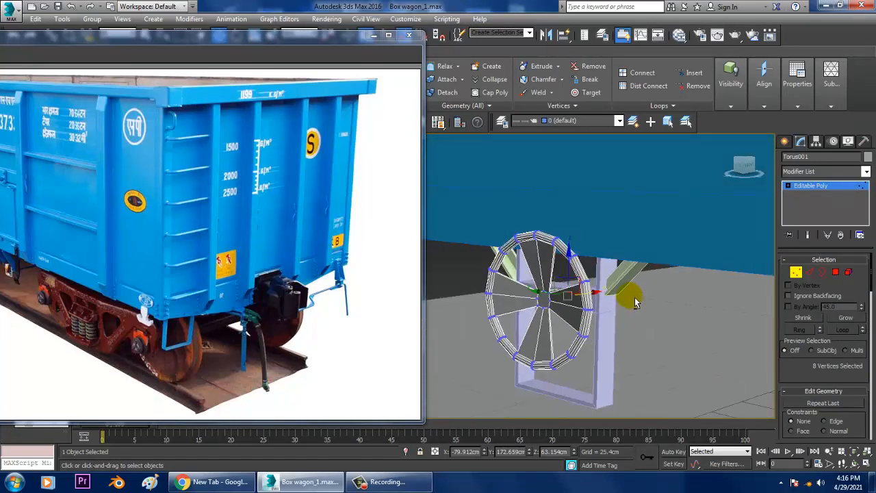
pyautogui.click(816, 195)
# Examine the coupler end in the enlarged reference photo and compare the wagon's doors, handwheel and side with it
pyautogui.moveTo(63, 37)
pyautogui.mouseDown()
pyautogui.moveTo(149, 34)
pyautogui.moveTo(65, 42)
pyautogui.mouseUp()
pyautogui.scroll(-5, 559, 254)
pyautogui.keyDown('alt'); pyautogui.moveTo(560, 254); pyautogui.dragTo(652, 290, button='middle'); pyautogui.keyUp('alt')
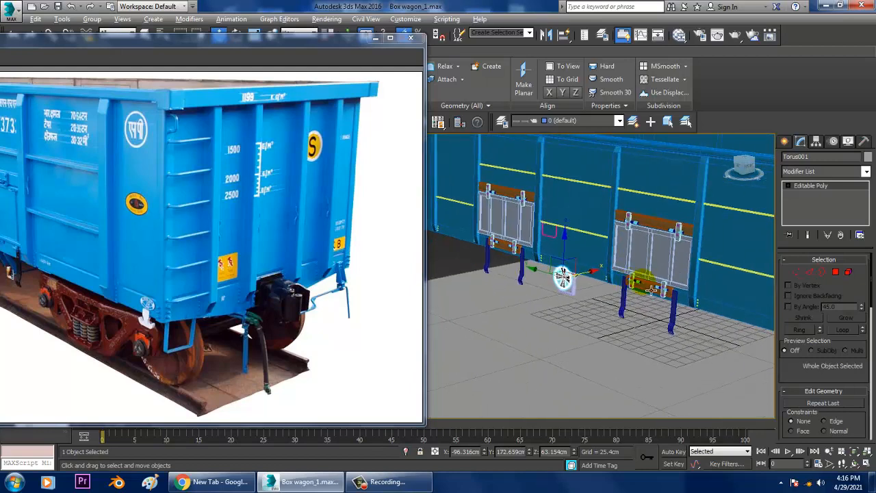
pyautogui.scroll(2, 298, 329)
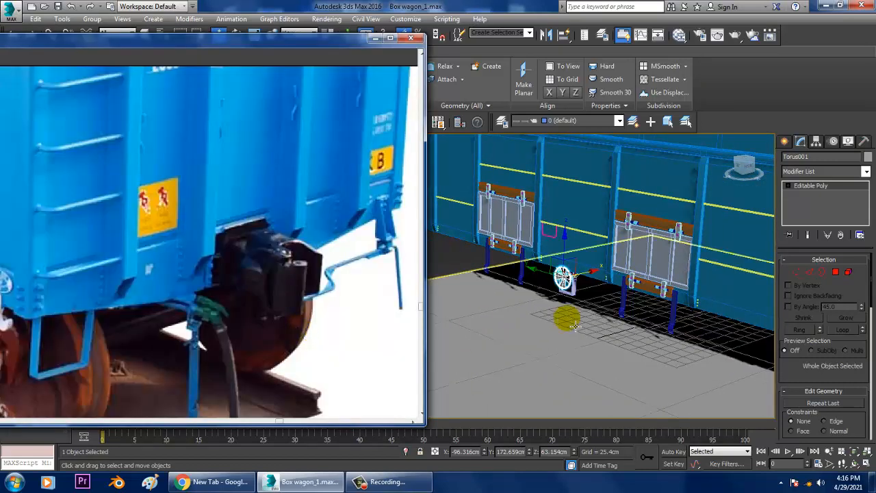
pyautogui.moveTo(609, 297); pyautogui.dragTo(574, 268, button='middle')
pyautogui.keyDown('alt'); pyautogui.moveTo(645, 264); pyautogui.dragTo(597, 277, button='middle'); pyautogui.keyUp('alt')
pyautogui.scroll(-3, 556, 254)
pyautogui.click(383, 121)
# Minimize the reference photo and enlarge the perspective viewport with Expert Mode to show the wagon's side
pyautogui.click(375, 41)
pyautogui.scroll(3, 643, 273)
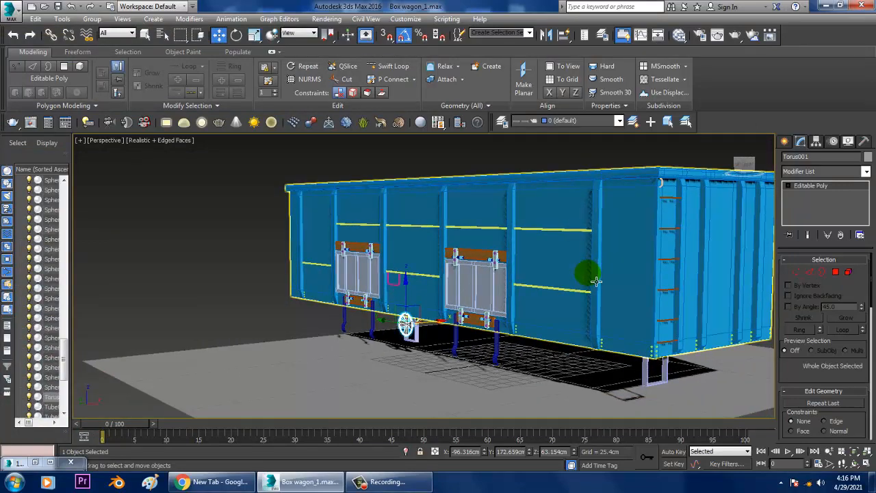
pyautogui.hotkey('ctrl', 'x')
pyautogui.scroll(4, 568, 290)
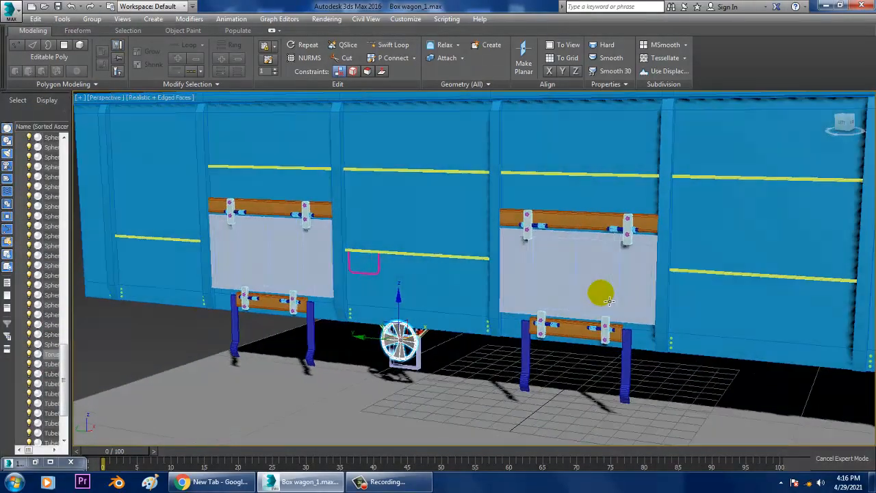
pyautogui.keyDown('alt'); pyautogui.moveTo(609, 300); pyautogui.dragTo(479, 309, button='middle'); pyautogui.keyUp('alt')
# Restore the reference photo at full view, check it beside the wagon's side, and minimize it again
pyautogui.click(34, 463)
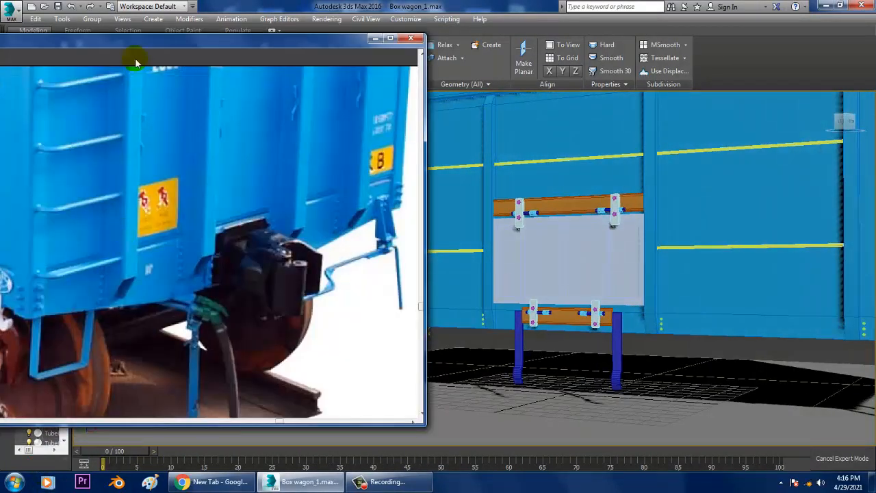
pyautogui.moveTo(154, 42); pyautogui.dragTo(228, 25)
pyautogui.scroll(-1, 141, 63)
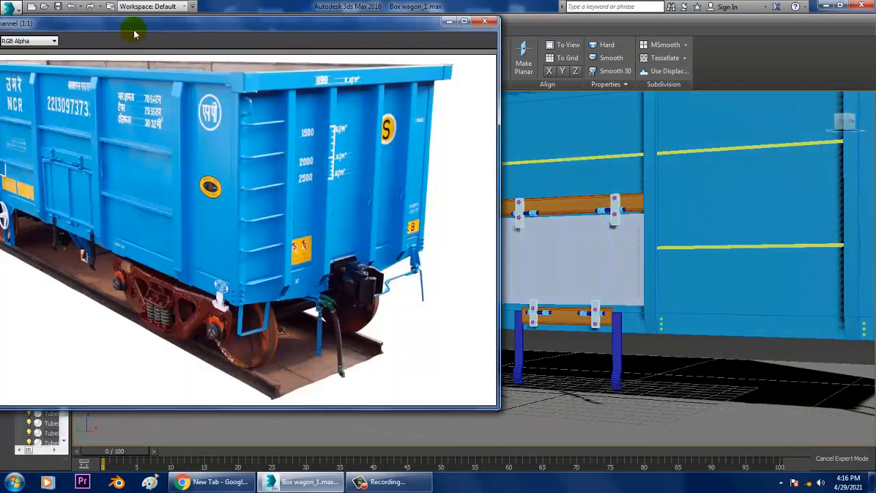
pyautogui.moveTo(135, 34); pyautogui.dragTo(49, 52)
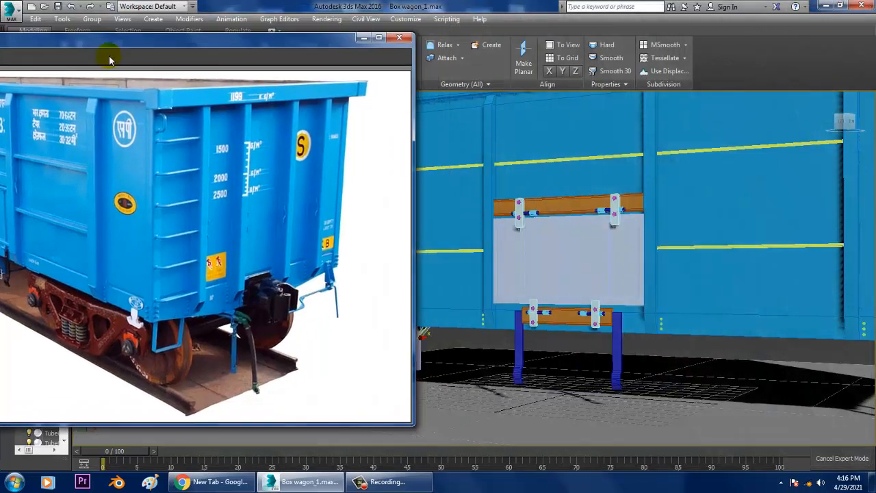
pyautogui.click(363, 37)
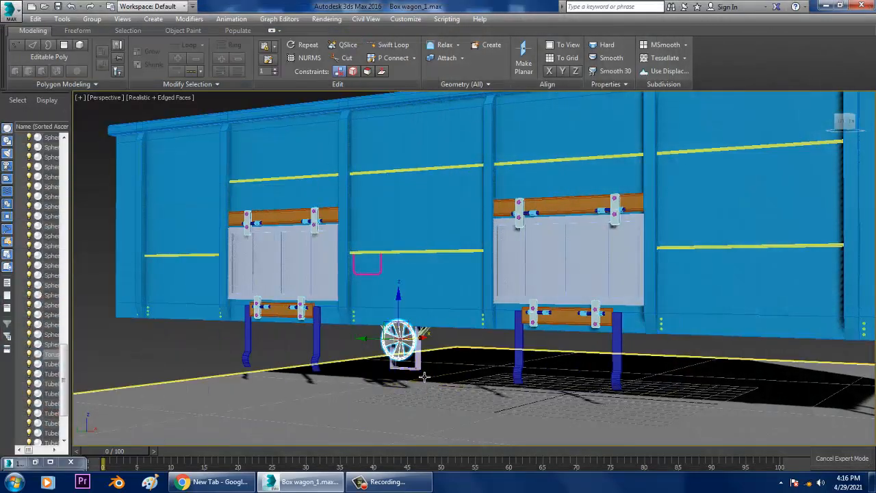
# Lower the eight bottom vertices of the frame behind the handwheel along Z to about 11.7 cm, and leave Expert Mode
pyautogui.click(418, 368)
pyautogui.keyDown('alt'); pyautogui.moveTo(418, 368); pyautogui.dragTo(453, 349, button='middle'); pyautogui.keyUp('alt')
pyautogui.scroll(5, 453, 348)
pyautogui.press('1')
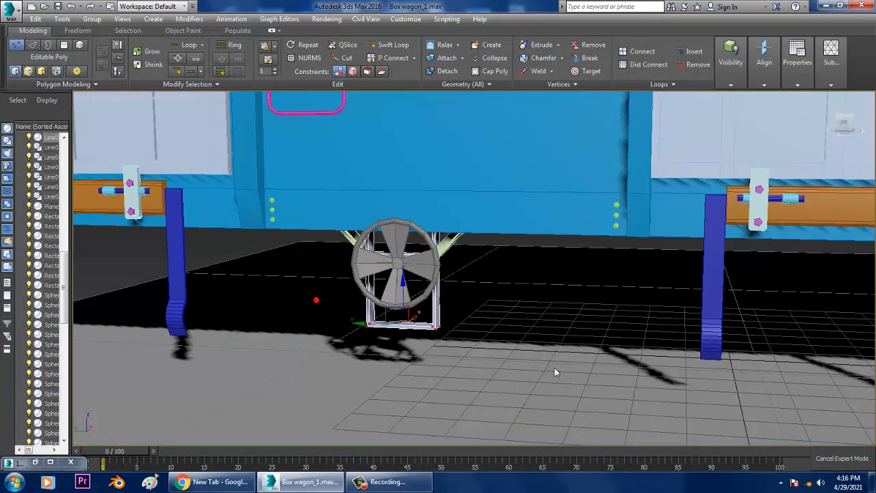
pyautogui.moveTo(410, 298); pyautogui.dragTo(410, 330)
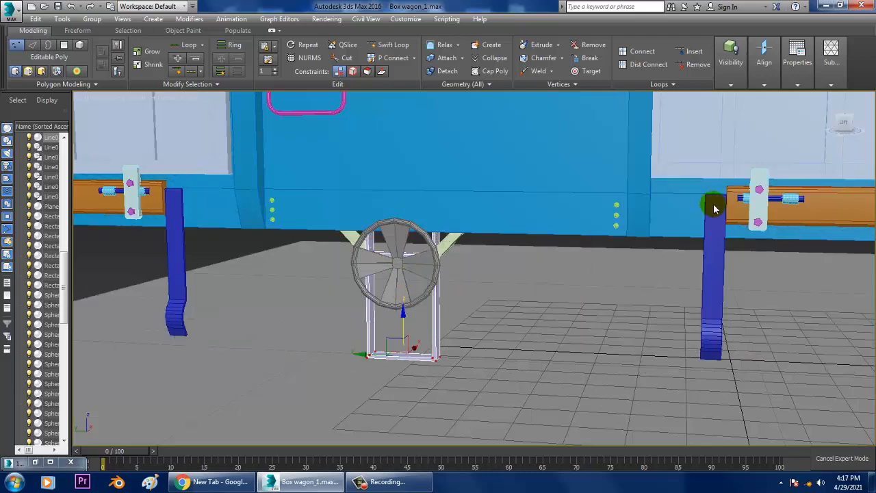
pyautogui.keyDown('alt'); pyautogui.moveTo(708, 249); pyautogui.dragTo(375, 337, button='middle'); pyautogui.keyUp('alt')
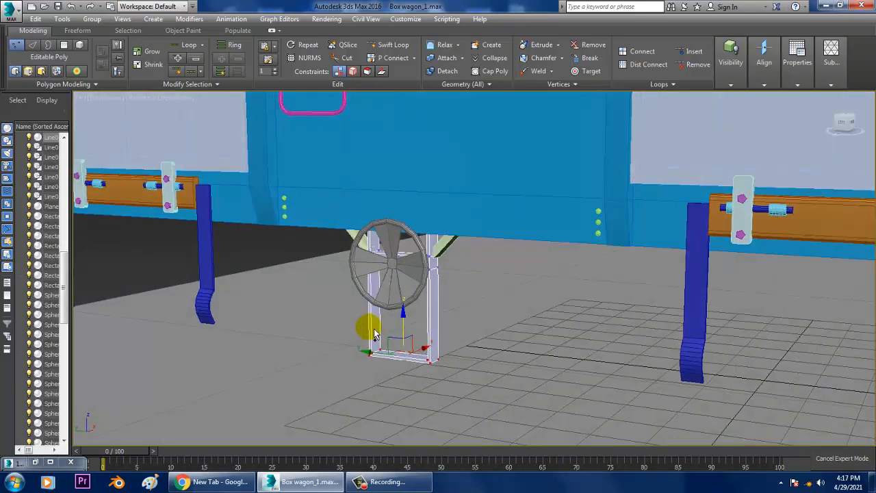
pyautogui.hotkey('ctrl', 'x')
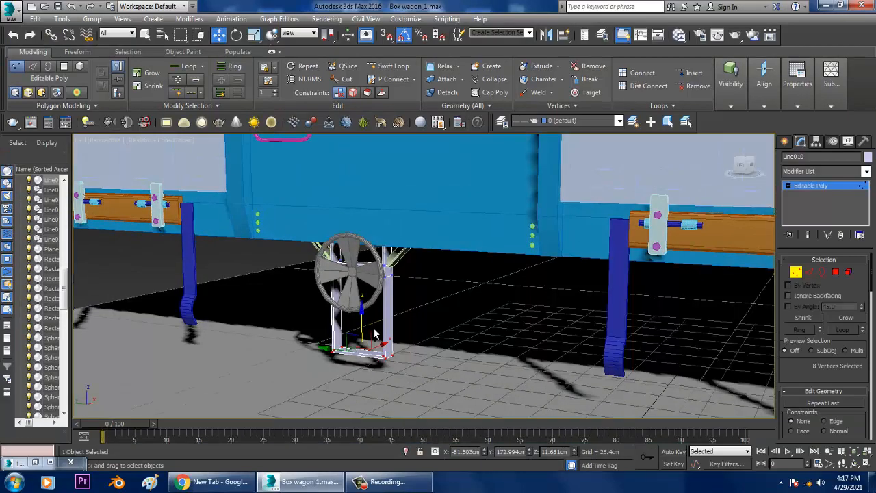
pyautogui.click(803, 189)
# Attach the other three blue door support legs to the rightmost leg so all four form one shape
pyautogui.keyDown('alt'); pyautogui.moveTo(579, 266); pyautogui.dragTo(595, 313, button='middle'); pyautogui.keyUp('alt')
pyautogui.click(556, 320)
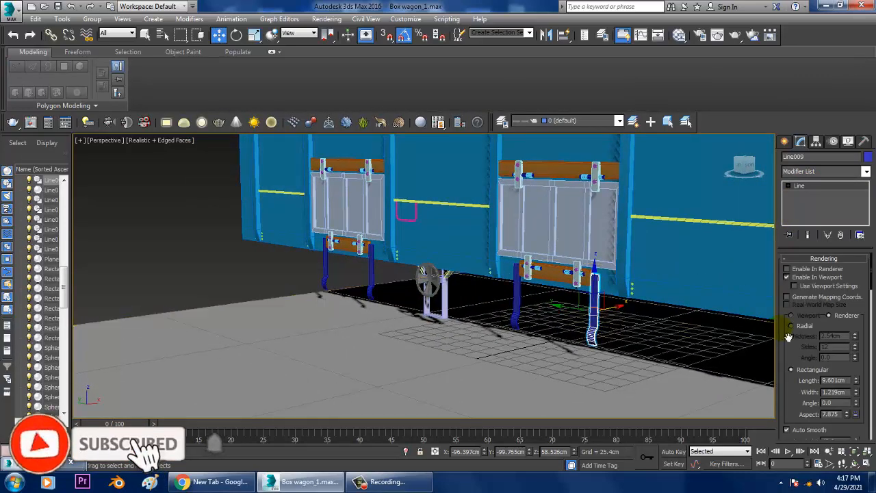
pyautogui.scroll(-10, 800, 360)
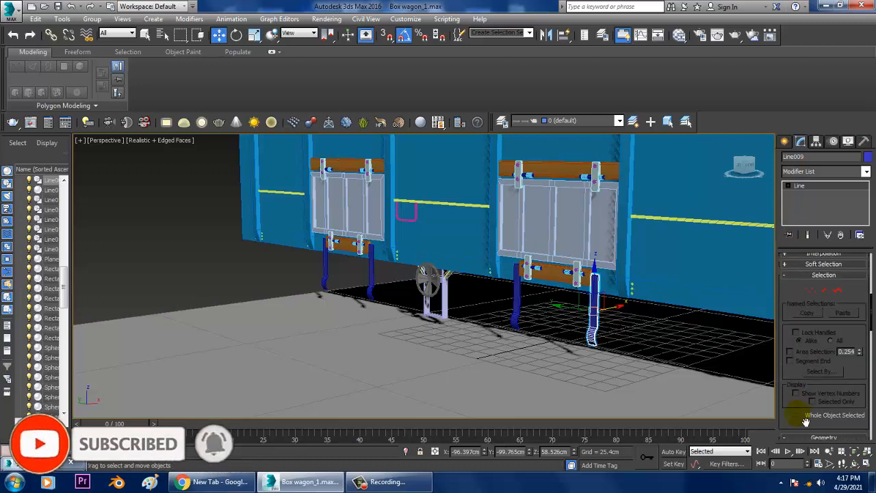
pyautogui.scroll(-2, 805, 328)
pyautogui.click(802, 369)
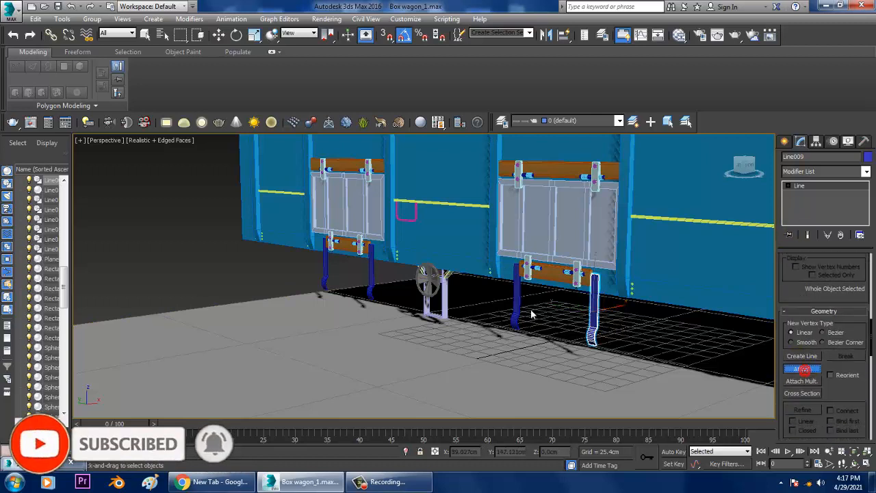
pyautogui.click(521, 306)
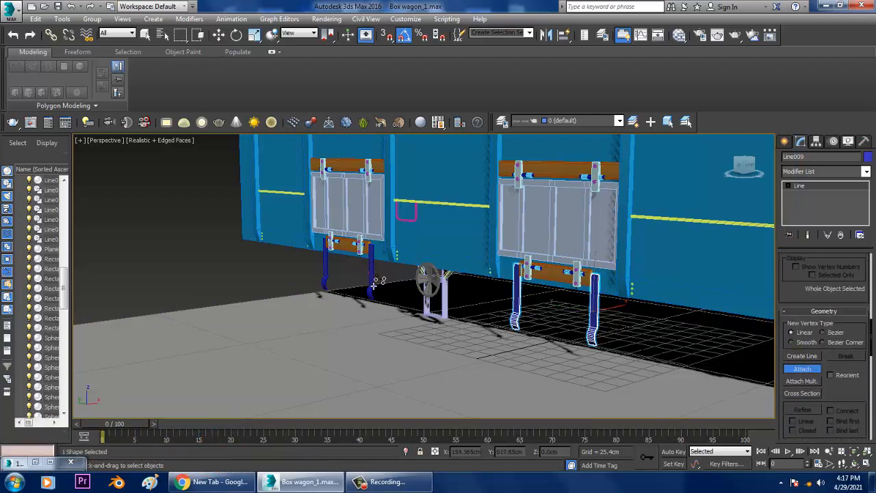
pyautogui.click(329, 277)
pyautogui.press('w')
# Shorten the four door support legs by raising their 16 lower vertices about 5 cm along Z
pyautogui.moveTo(392, 300); pyautogui.dragTo(407, 307, button='middle')
pyautogui.press('1')
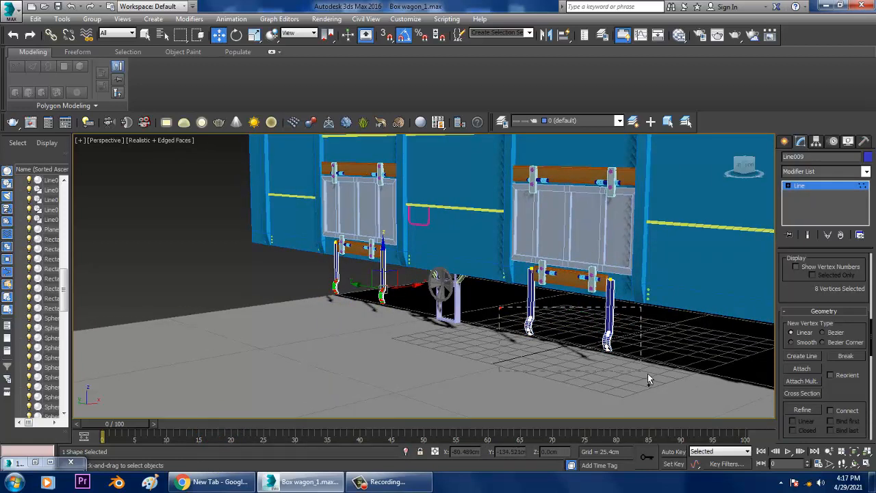
pyautogui.moveTo(617, 316); pyautogui.dragTo(617, 312)
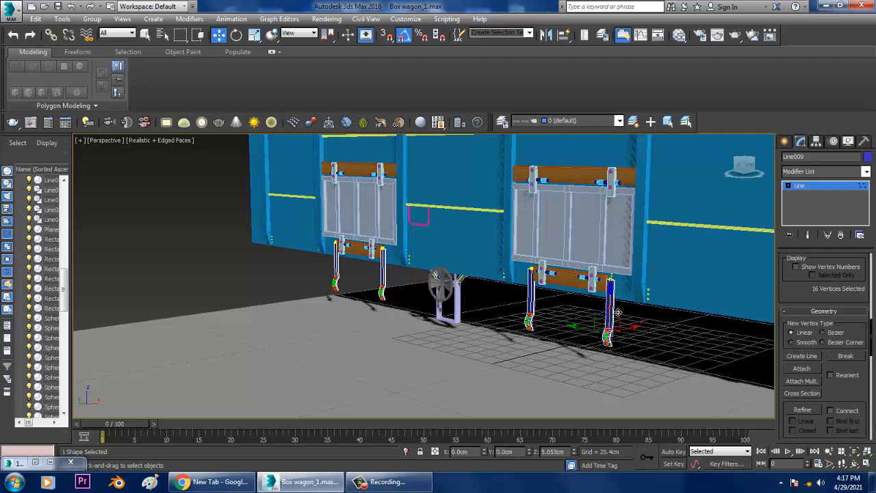
pyautogui.scroll(-6, 569, 319)
pyautogui.moveTo(622, 316); pyautogui.dragTo(596, 310, button='middle')
pyautogui.scroll(2, 532, 307)
pyautogui.click(819, 186)
# Compare the wagon's side and ladder end with the restored reference photo, and minimize the photo again
pyautogui.keyDown('alt'); pyautogui.moveTo(619, 256); pyautogui.dragTo(591, 261, button='middle'); pyautogui.keyUp('alt')
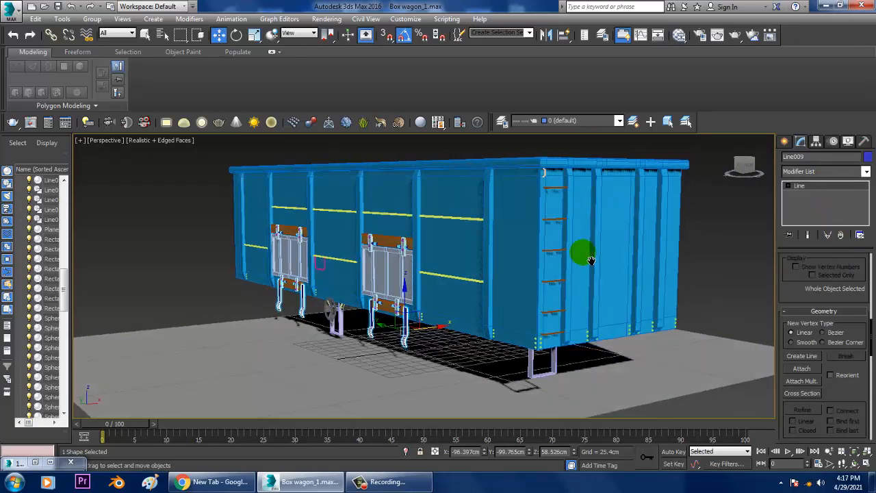
pyautogui.scroll(3, 582, 274)
pyautogui.keyDown('alt'); pyautogui.moveTo(576, 290); pyautogui.dragTo(524, 280, button='middle'); pyautogui.keyUp('alt')
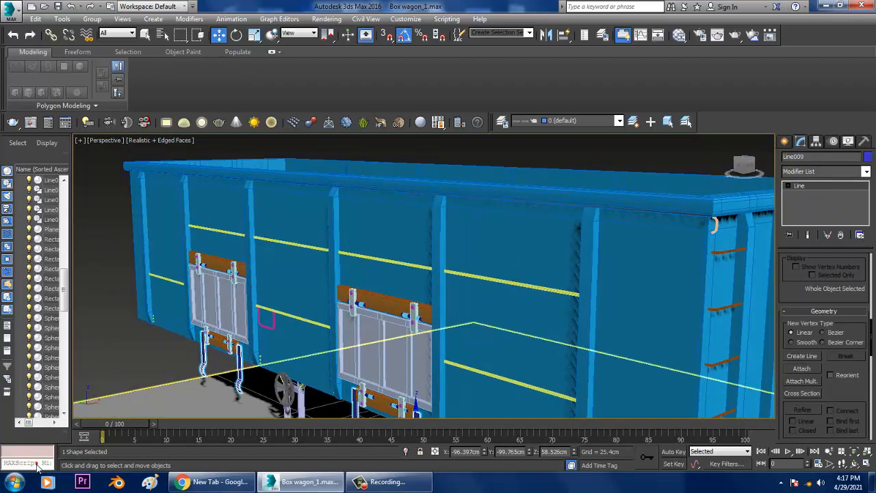
pyautogui.click(44, 463)
pyautogui.scroll(-2, 264, 272)
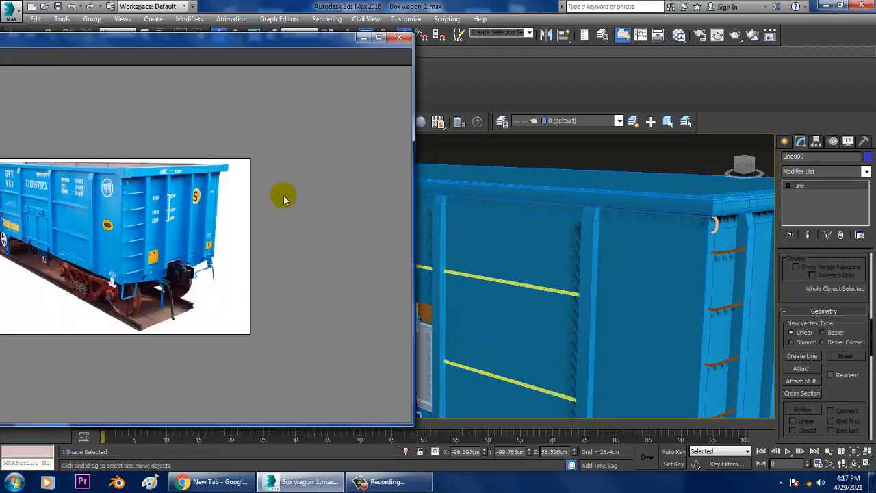
pyautogui.moveTo(233, 52); pyautogui.dragTo(380, 46)
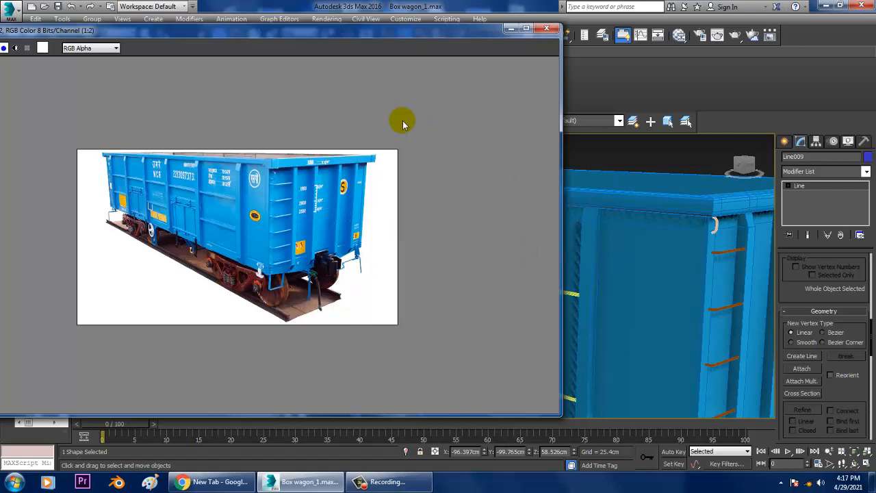
pyautogui.click(510, 29)
pyautogui.keyDown('alt'); pyautogui.moveTo(568, 209); pyautogui.dragTo(610, 255, button='middle'); pyautogui.keyUp('alt')
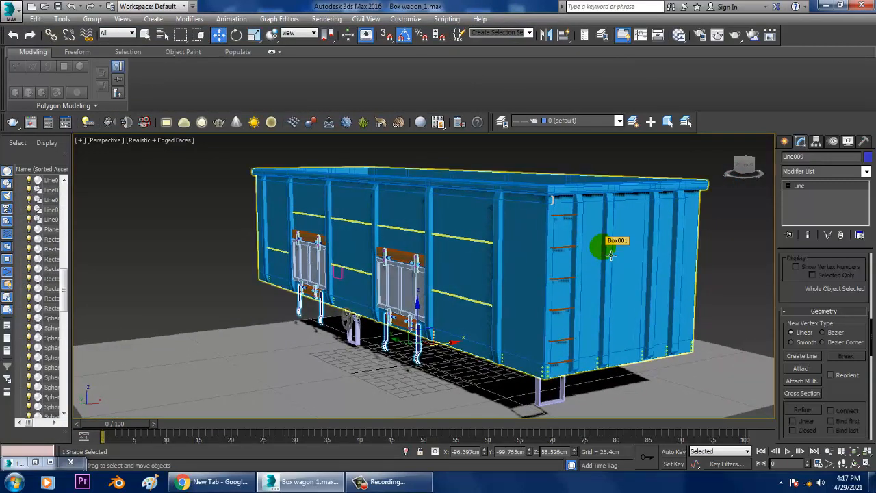